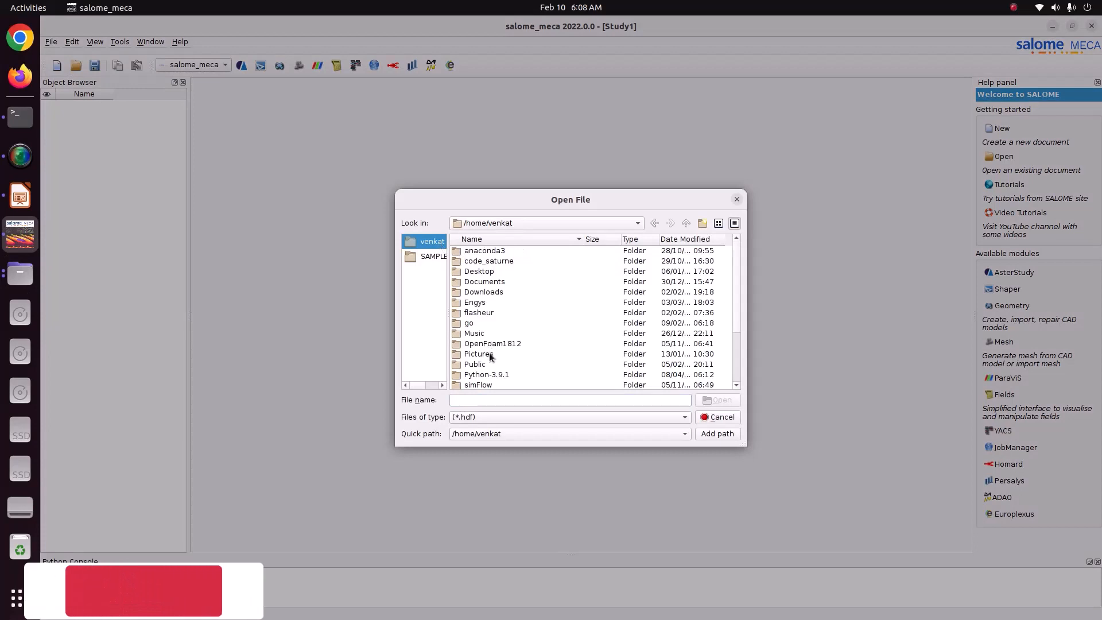
Open the Study1.hdf study from the Pictures/CODE_ASTER/88_bellow_thM folder.
{"action": "double_click", "coordinate": [485, 262]}
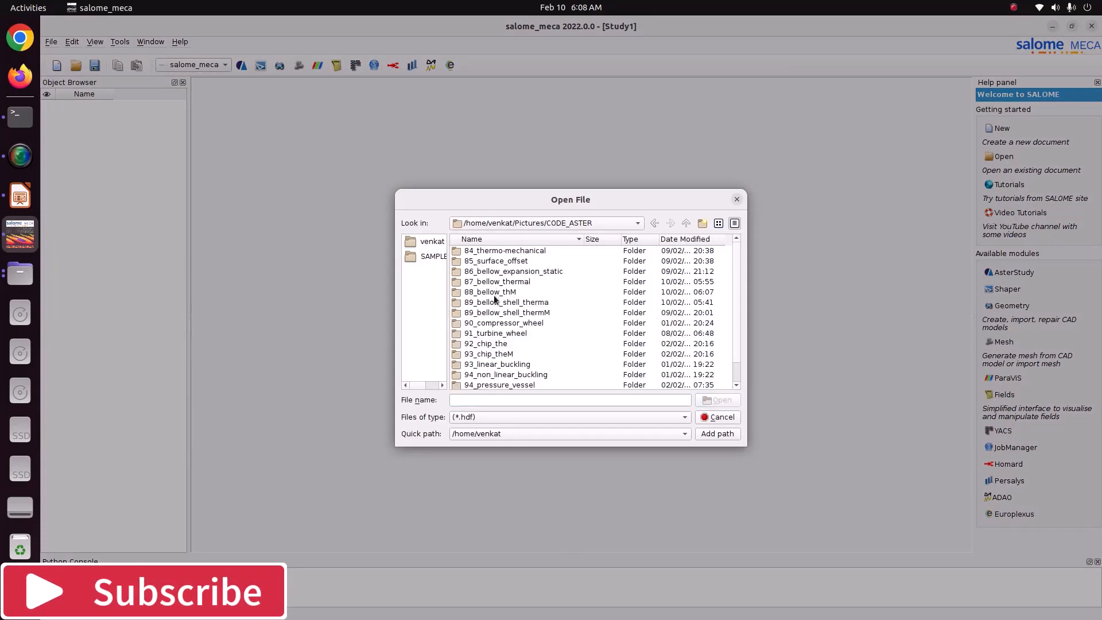
{"action": "double_click", "coordinate": [491, 292]}
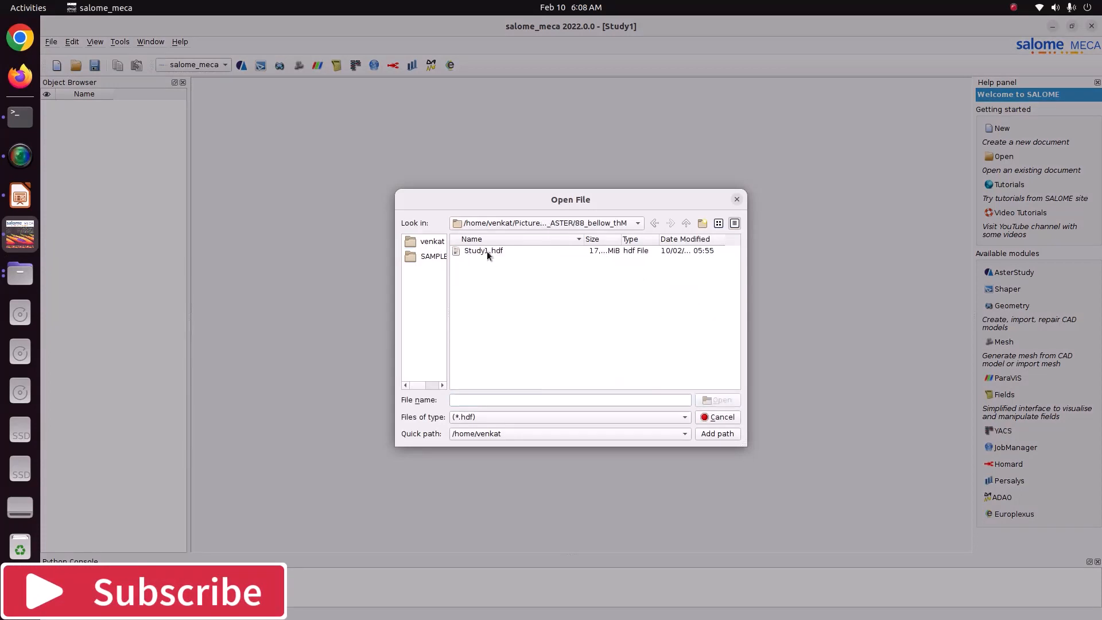
{"action": "left_click", "coordinate": [488, 253]}
{"action": "left_click", "coordinate": [705, 399]}
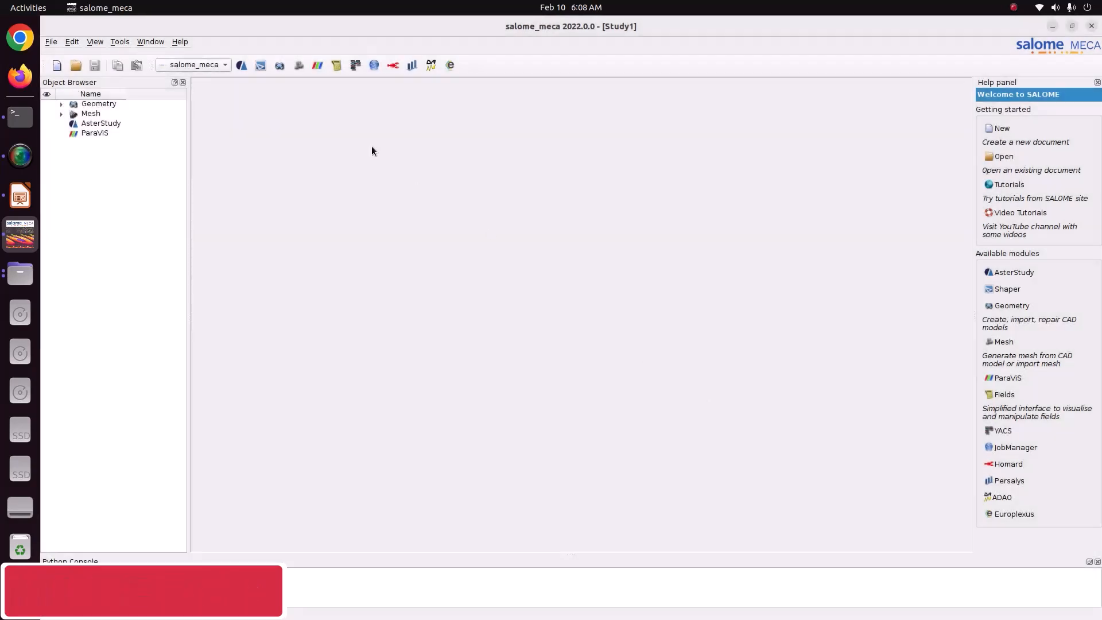
Activate the Geometry module, expand the Bellow solid's tree and show only the Bellow, fitted to the view.
{"action": "left_click", "coordinate": [202, 64]}
{"action": "left_click", "coordinate": [205, 101]}
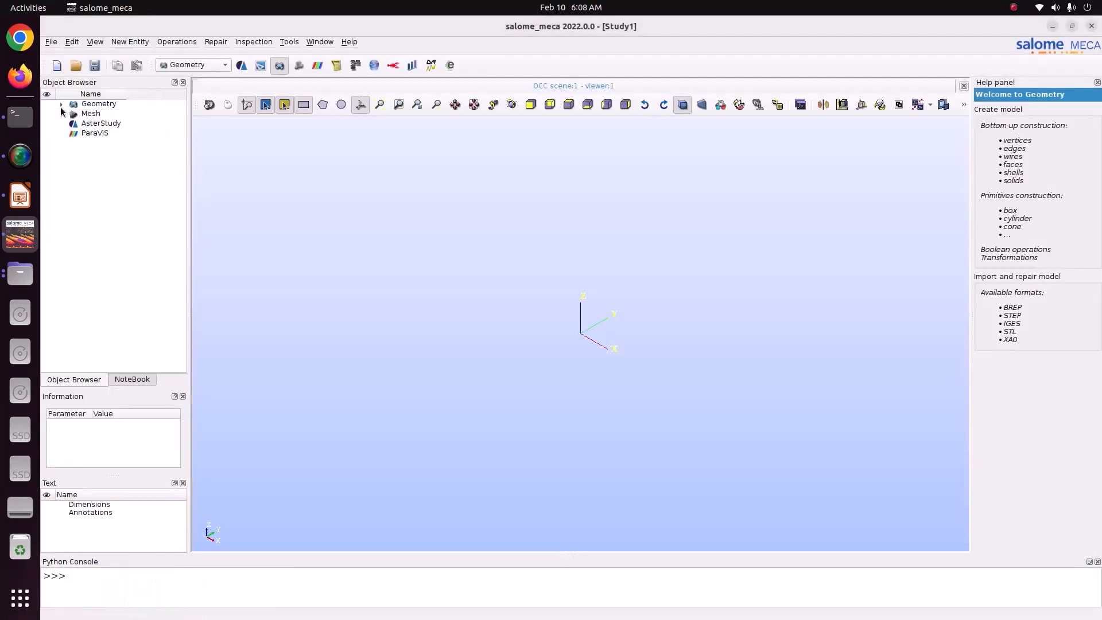
{"action": "left_click", "coordinate": [61, 104]}
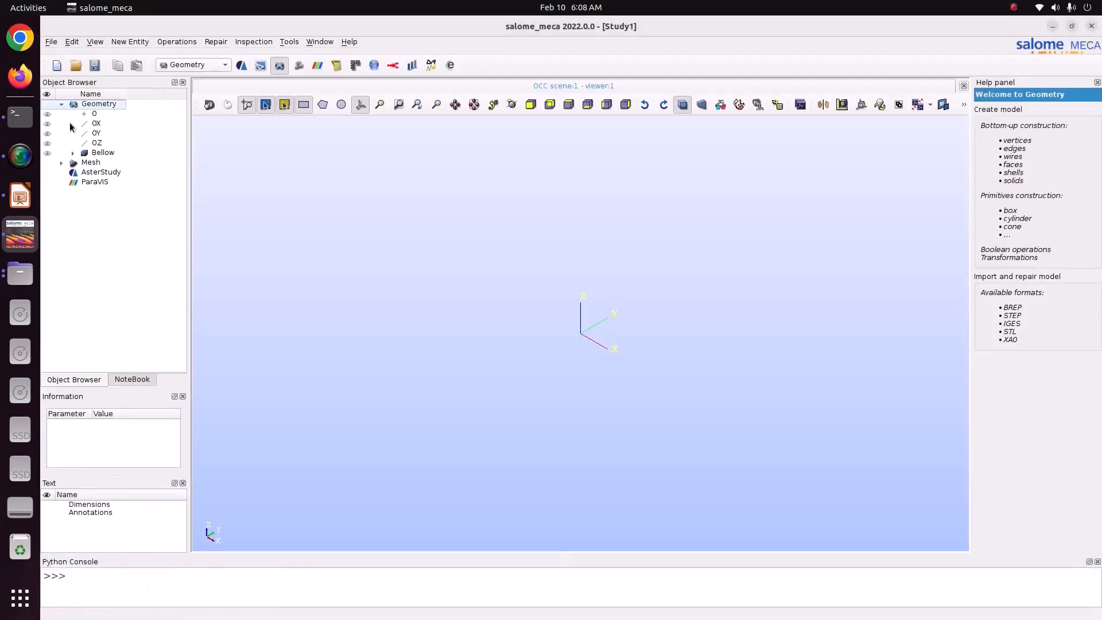
{"action": "left_click", "coordinate": [73, 152]}
{"action": "left_click", "coordinate": [110, 153]}
{"action": "right_click", "coordinate": [110, 154]}
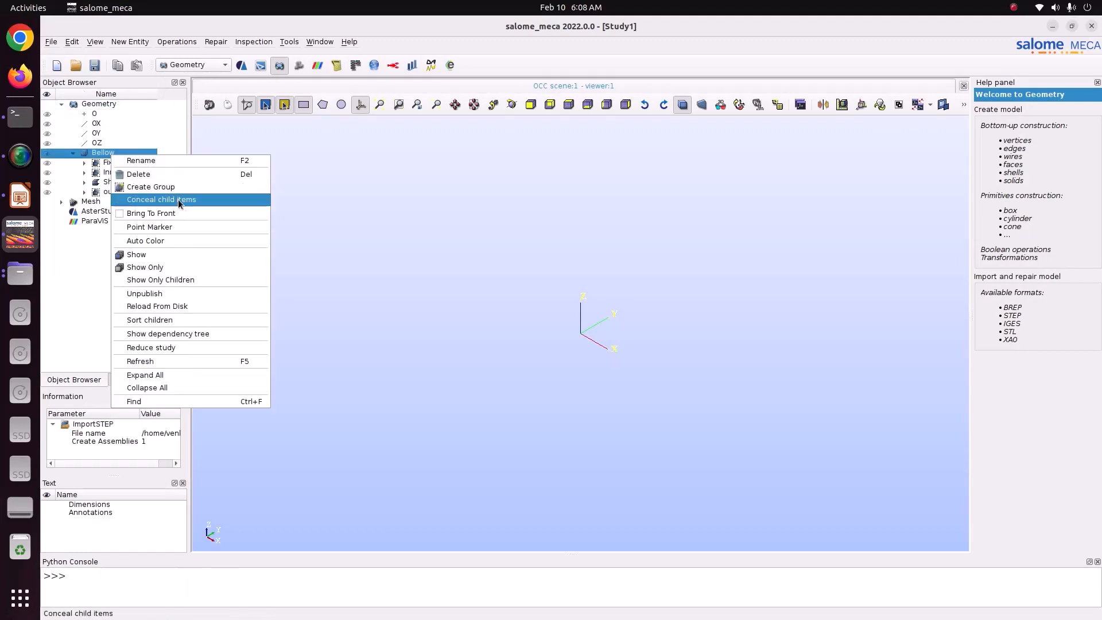
{"action": "left_click", "coordinate": [177, 265]}
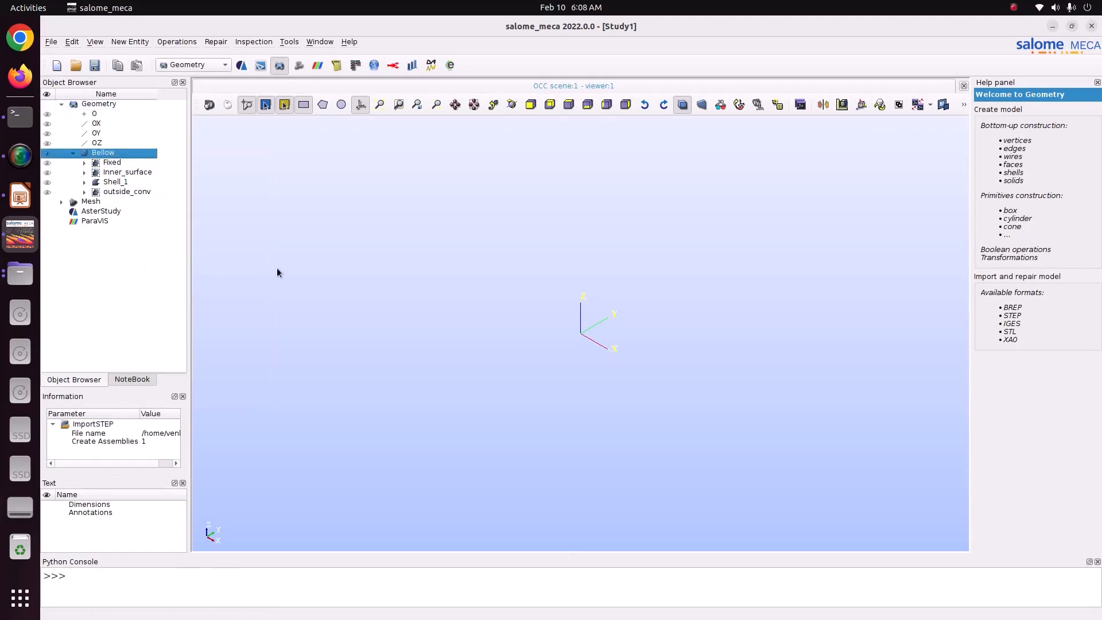
{"action": "left_click", "coordinate": [378, 109]}
Hide the Bellow solid and display its Fixed, Inner_surface and outside_conv face groups.
{"action": "left_click", "coordinate": [50, 153]}
{"action": "left_click", "coordinate": [47, 164]}
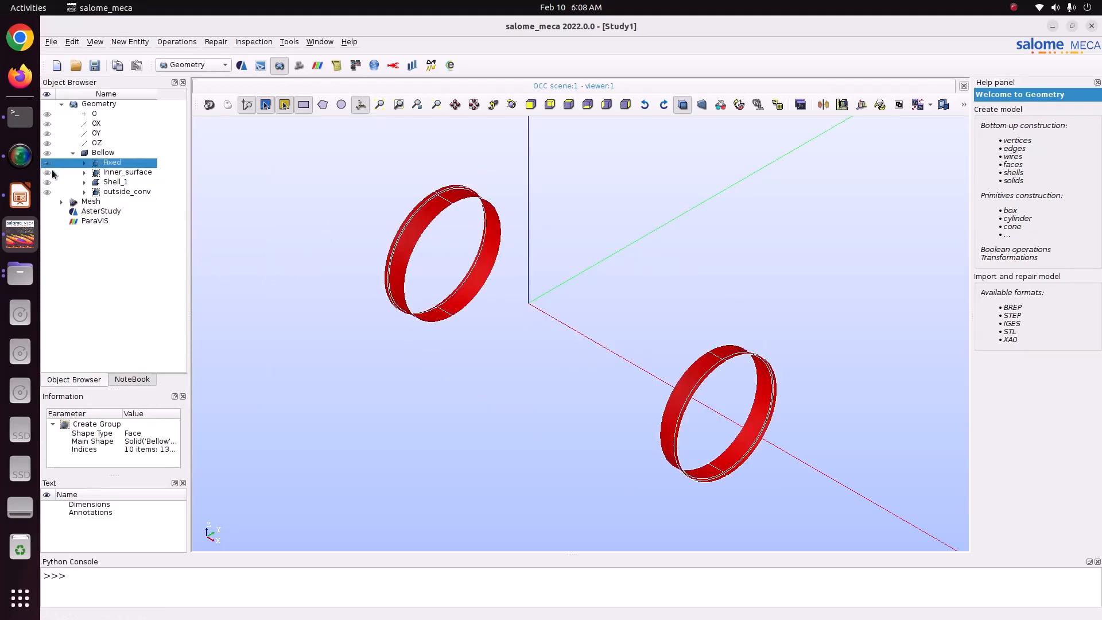
{"action": "left_click", "coordinate": [47, 172]}
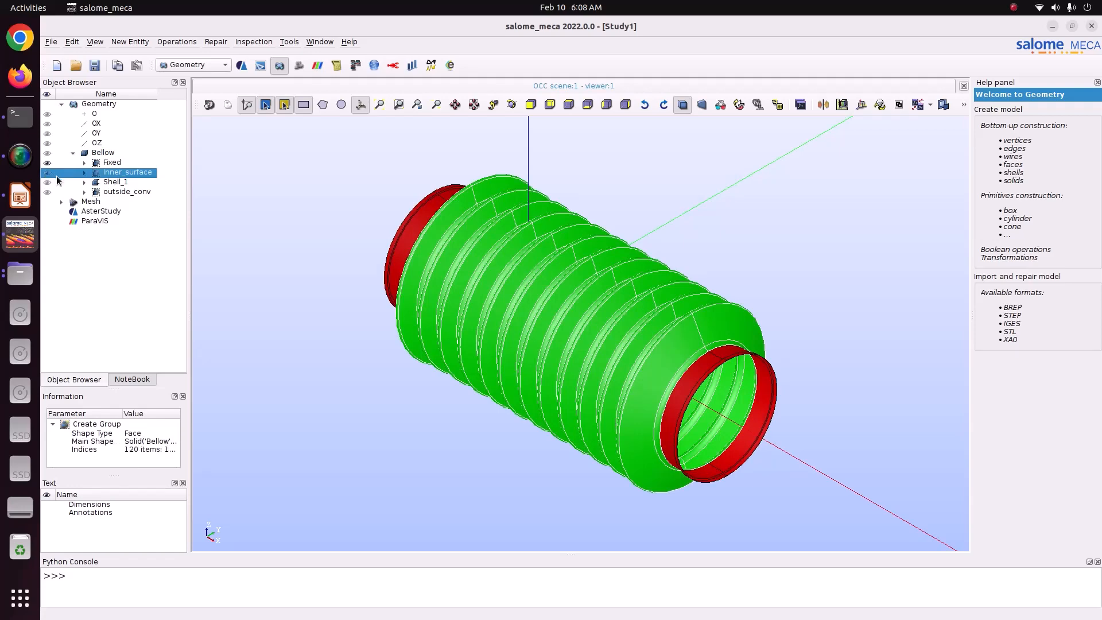
{"action": "left_click", "coordinate": [46, 191]}
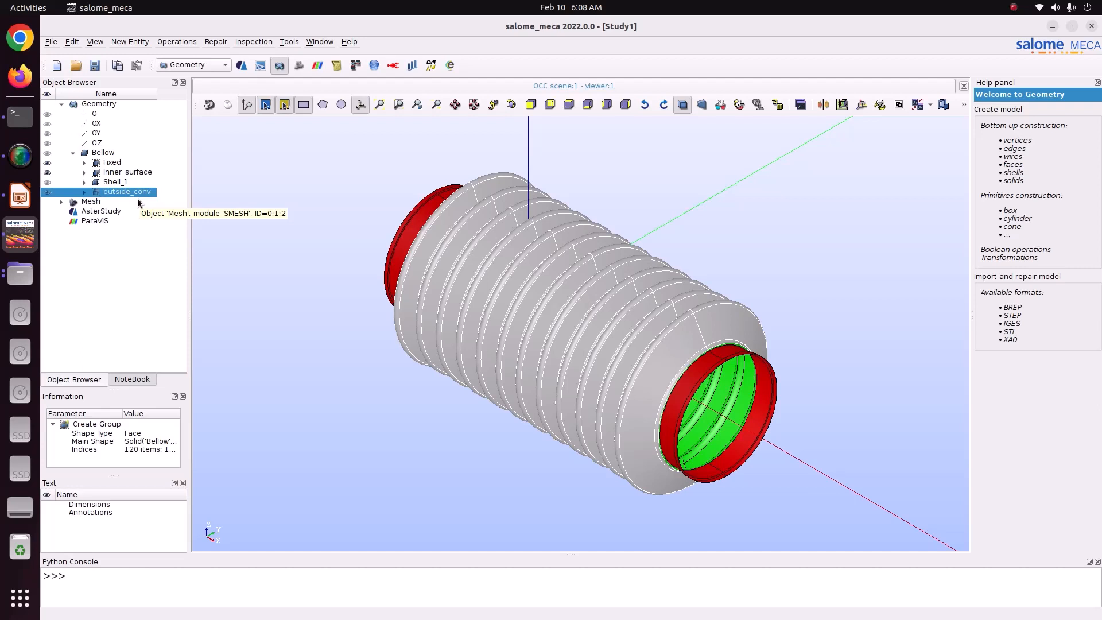
Switch to the Mesh module and display Mesh_1 for inspection.
{"action": "left_click", "coordinate": [182, 64]}
{"action": "left_click", "coordinate": [187, 79]}
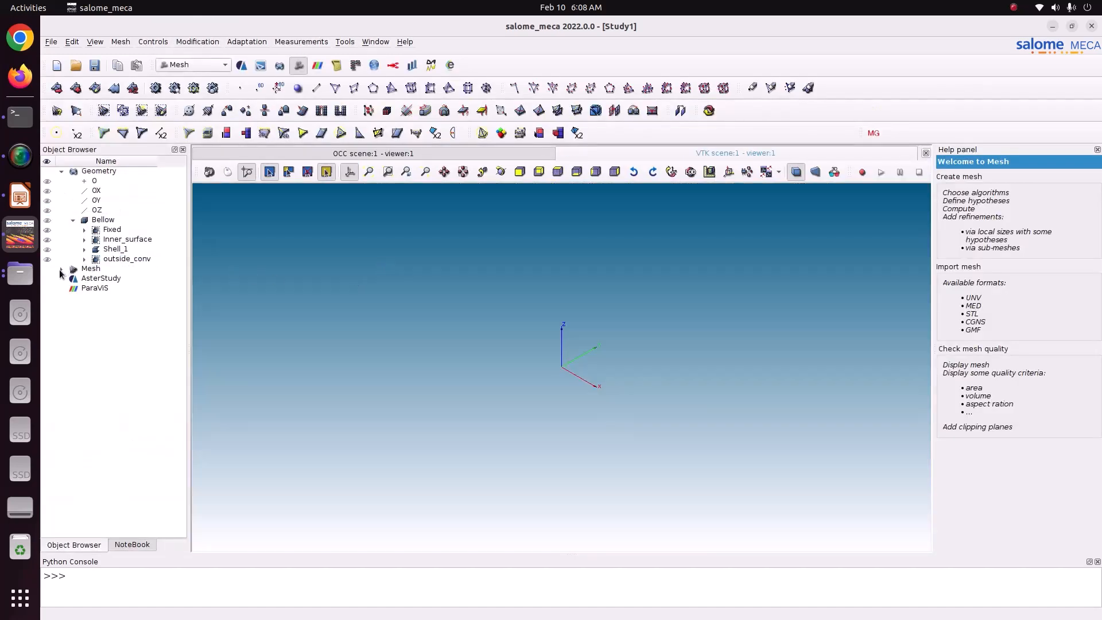
{"action": "left_click", "coordinate": [62, 268]}
{"action": "left_click", "coordinate": [85, 296]}
{"action": "left_click", "coordinate": [47, 296]}
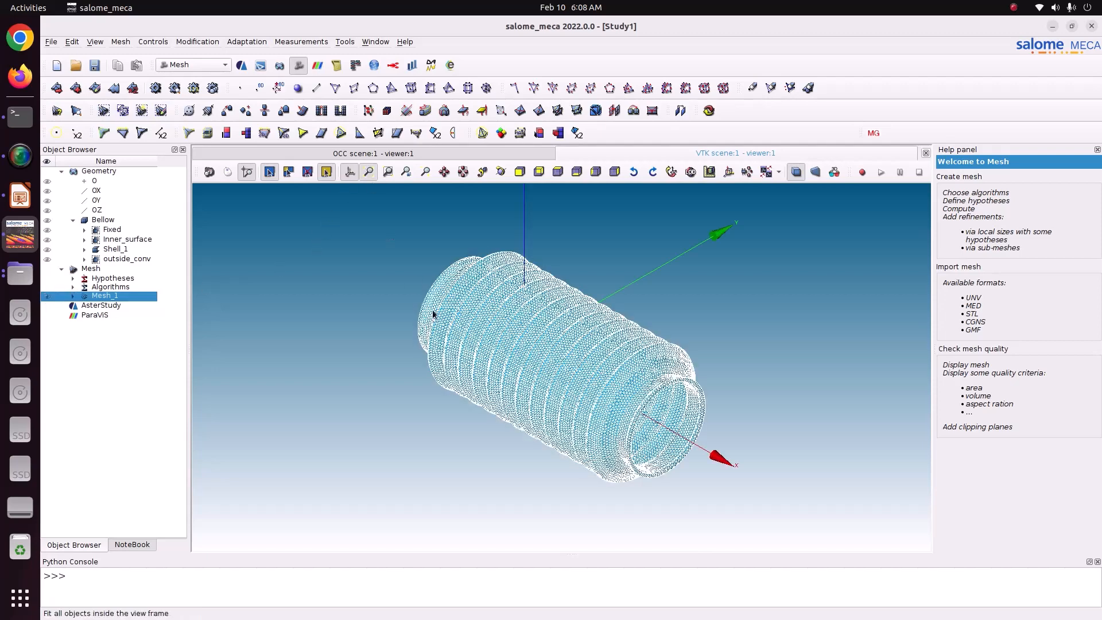
{"action": "scroll", "coordinate": [446, 330], "scroll_direction": "up", "scroll_amount": 1}
Expand Mesh_1 down to its groups of faces and check the Fixed and outside_conv groups.
{"action": "left_click", "coordinate": [74, 296]}
{"action": "left_click", "coordinate": [85, 331]}
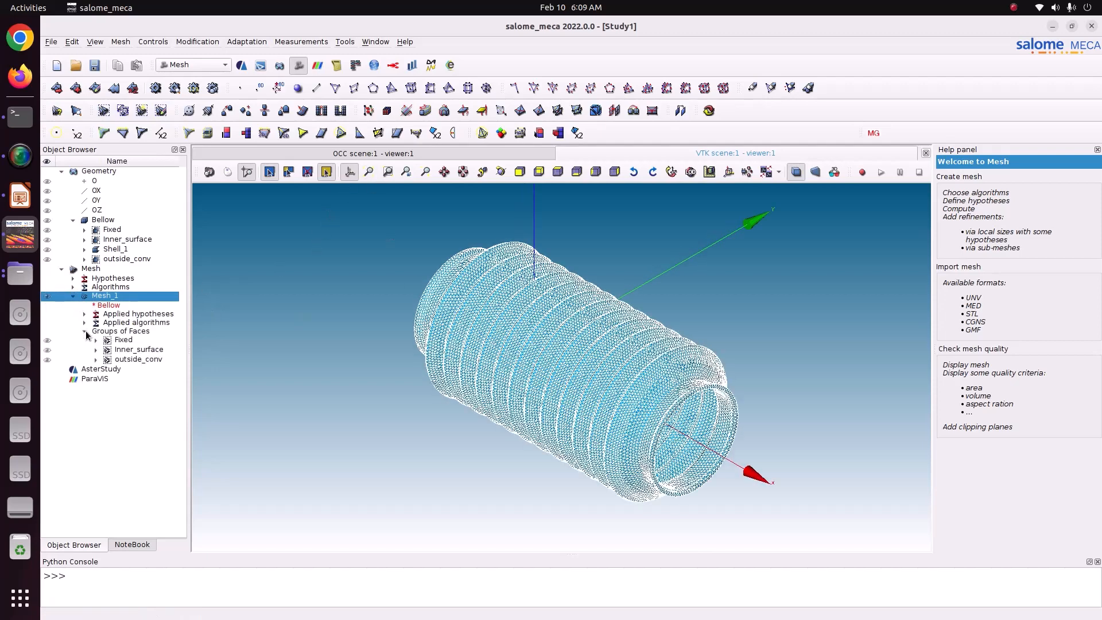
{"action": "left_click", "coordinate": [127, 340]}
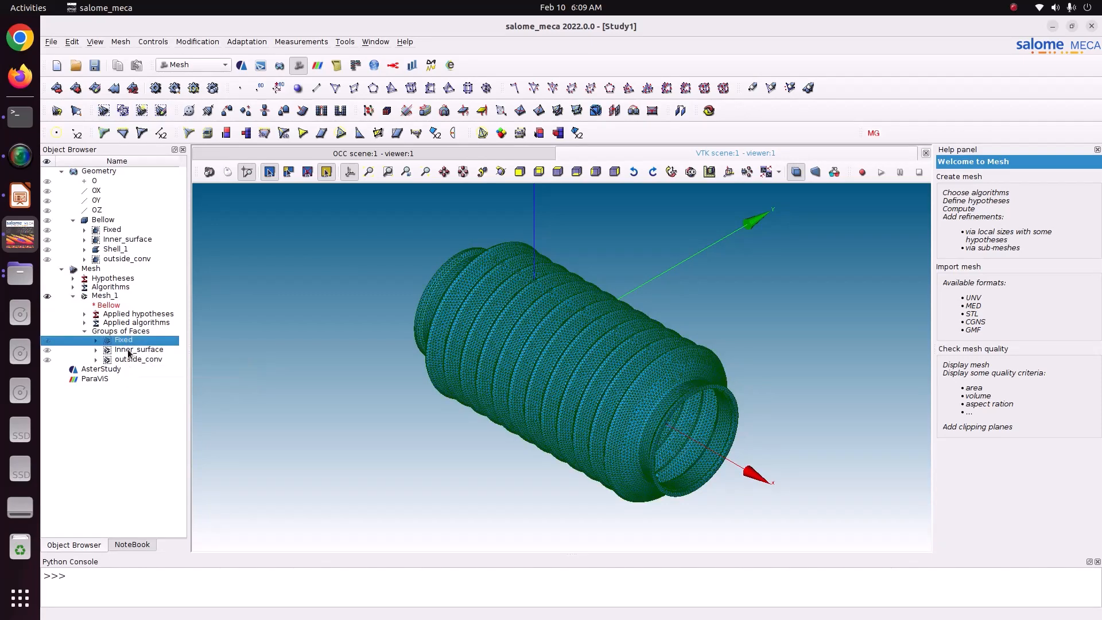
{"action": "left_click", "coordinate": [132, 360]}
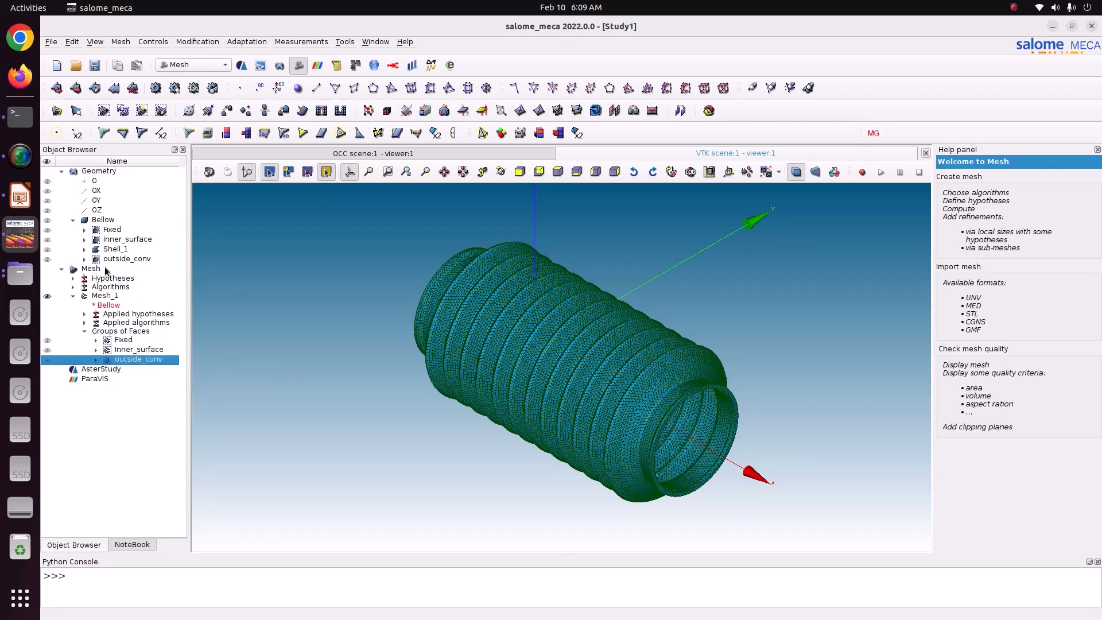
Save the study and activate the AsterStudy module, choosing to continue without the study directory.
{"action": "left_click", "coordinate": [94, 65]}
{"action": "left_click", "coordinate": [179, 64]}
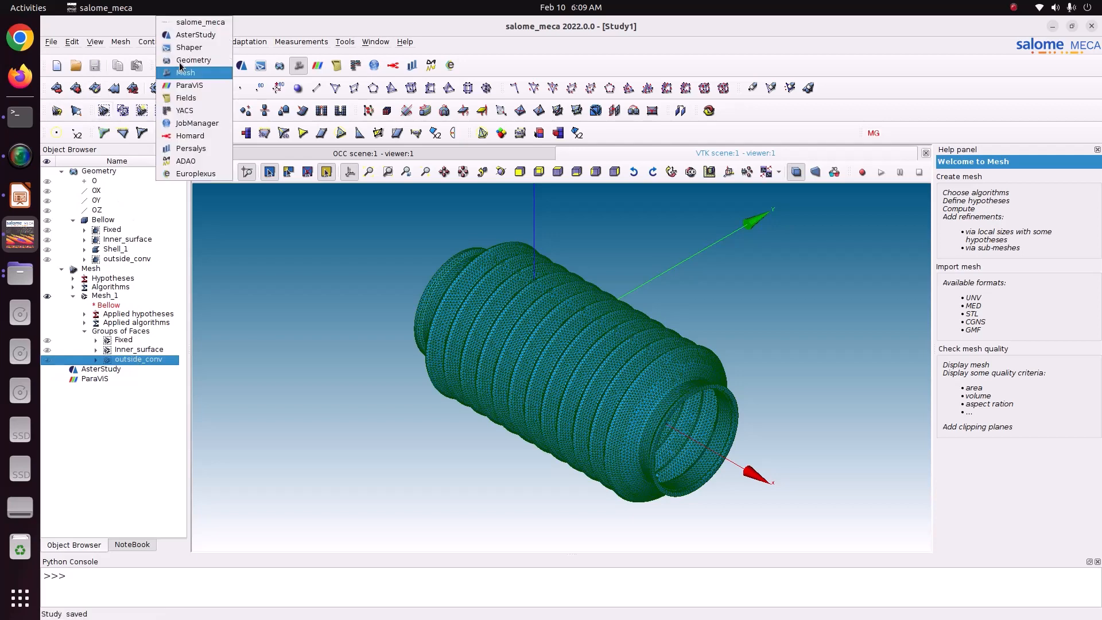
{"action": "left_click", "coordinate": [190, 37]}
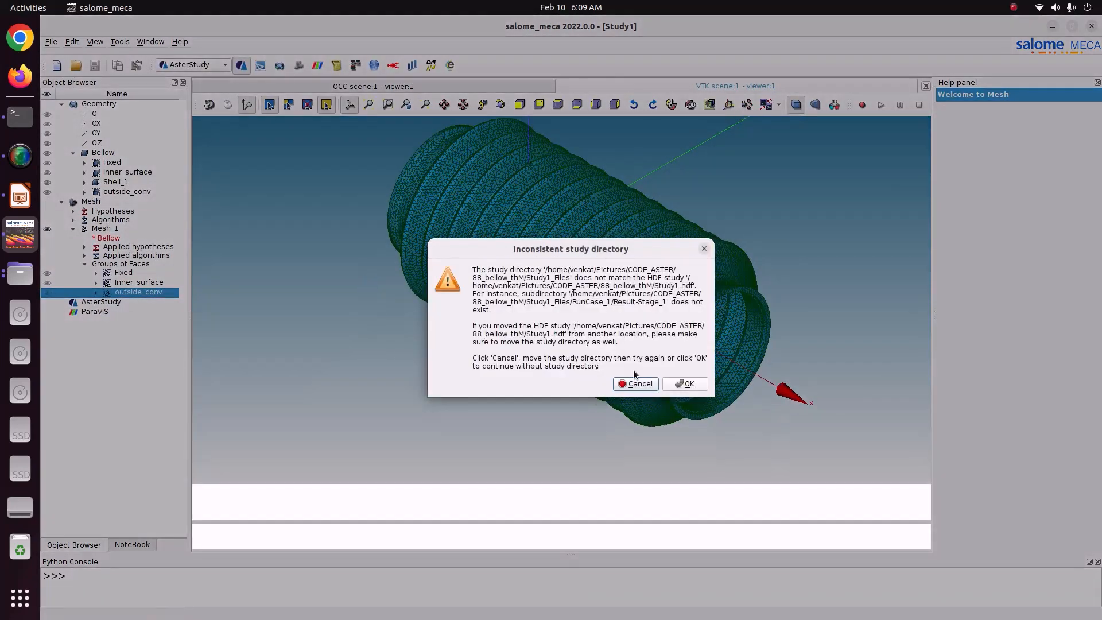
{"action": "left_click", "coordinate": [674, 384]}
{"action": "left_click", "coordinate": [679, 364]}
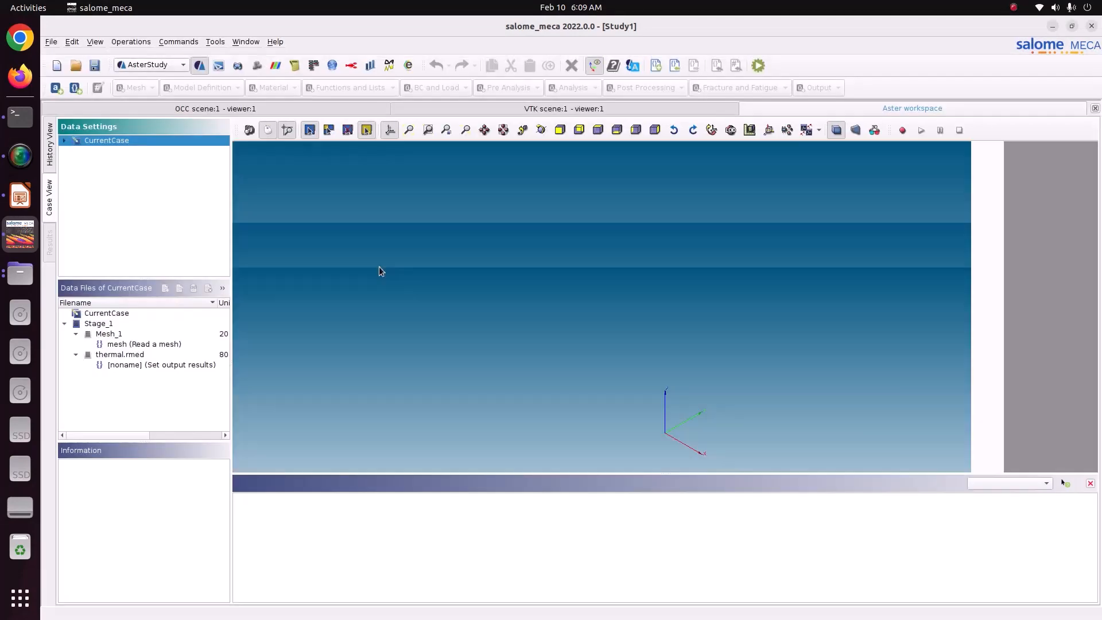
Delete the existing Stage_1 from CurrentCase and save the study.
{"action": "left_click", "coordinate": [65, 140]}
{"action": "left_click", "coordinate": [75, 150]}
{"action": "left_click", "coordinate": [103, 152]}
{"action": "right_click", "coordinate": [104, 152]}
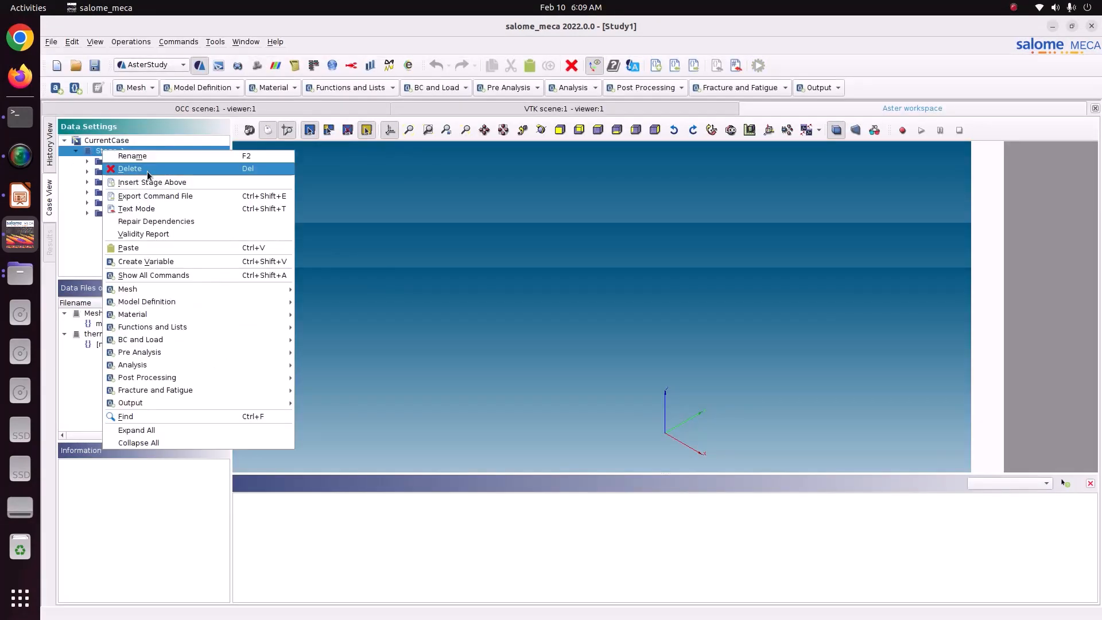
{"action": "left_click", "coordinate": [122, 98]}
{"action": "left_click", "coordinate": [656, 346]}
{"action": "left_click", "coordinate": [123, 141]}
{"action": "left_click", "coordinate": [93, 66]}
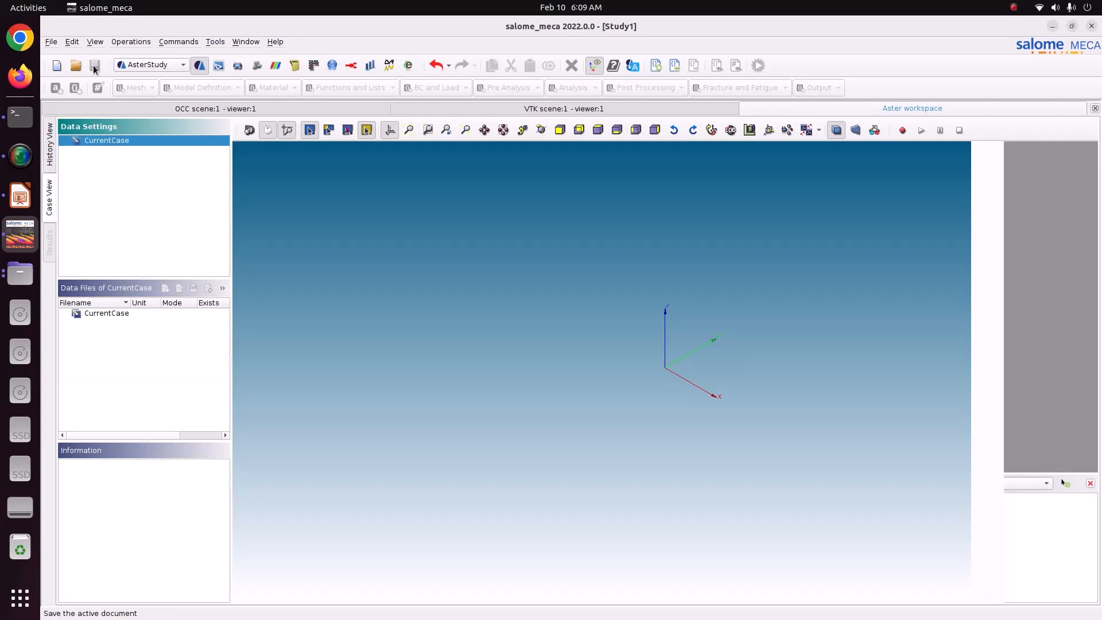
Start a thermo-mechanical analysis stage for CurrentCase with the assistant, accepting Mesh_1 as input mesh and a 3D model.
{"action": "right_click", "coordinate": [96, 141]}
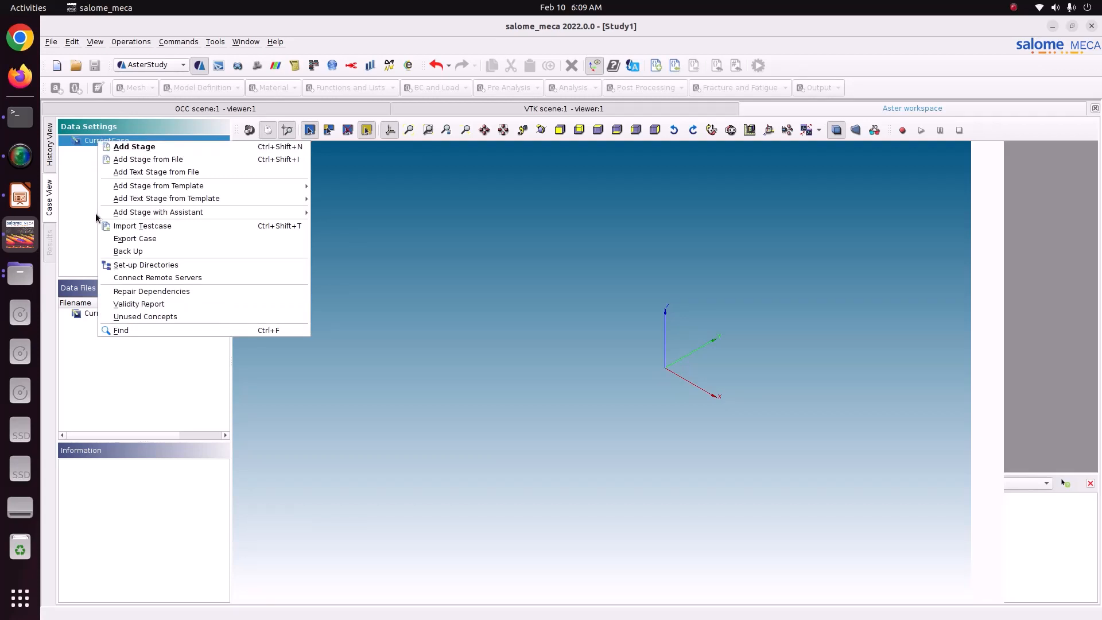
{"action": "mouse_move", "coordinate": [118, 214]}
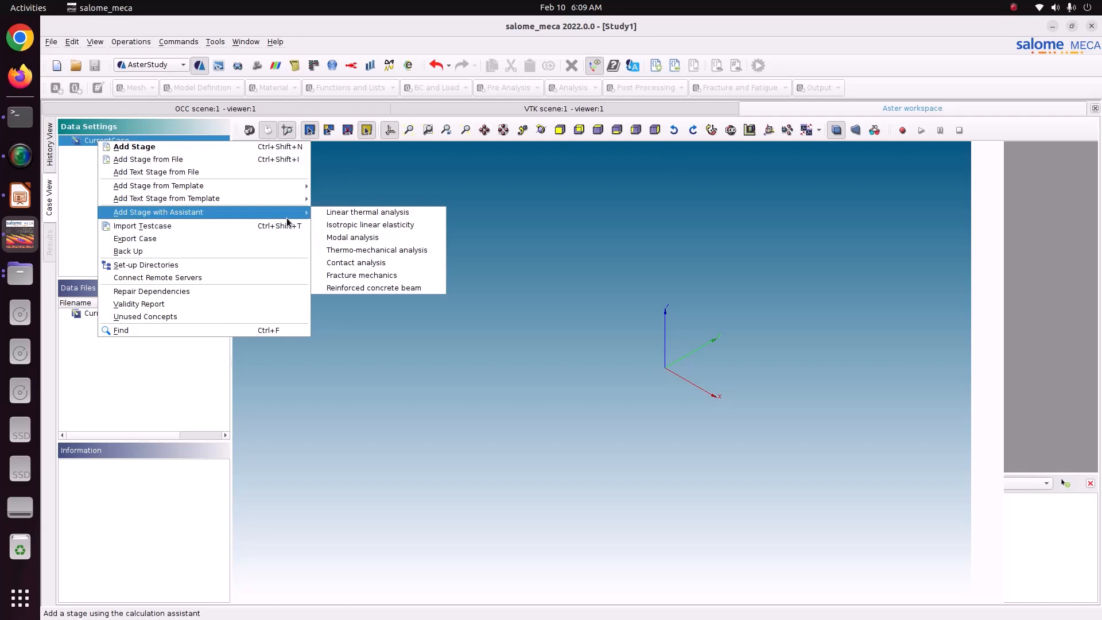
{"action": "left_click", "coordinate": [374, 252]}
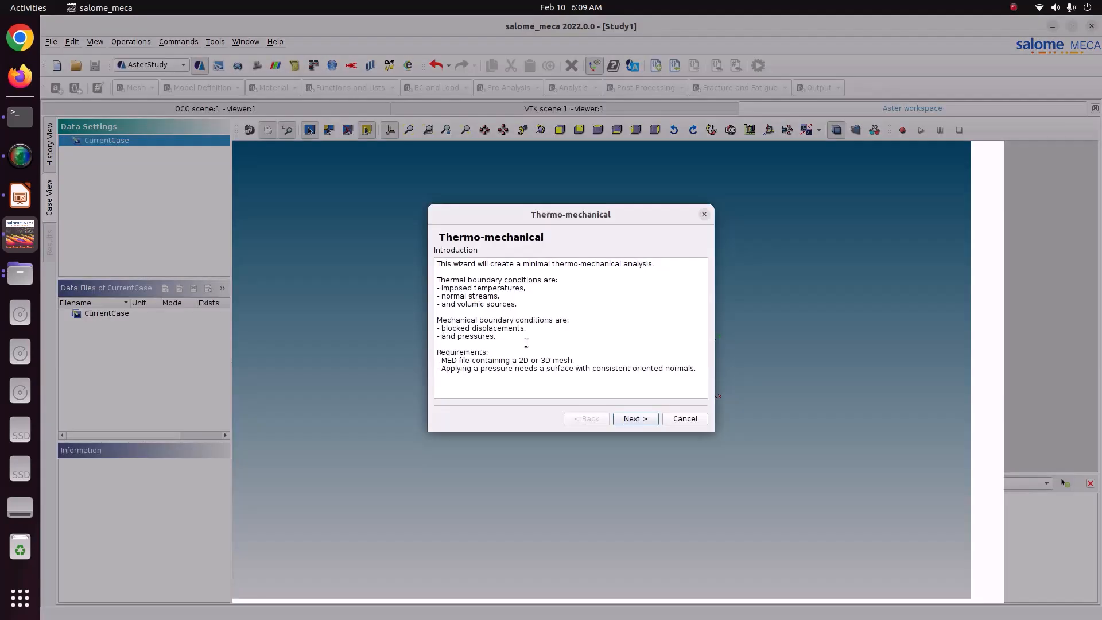
{"action": "left_click", "coordinate": [656, 423]}
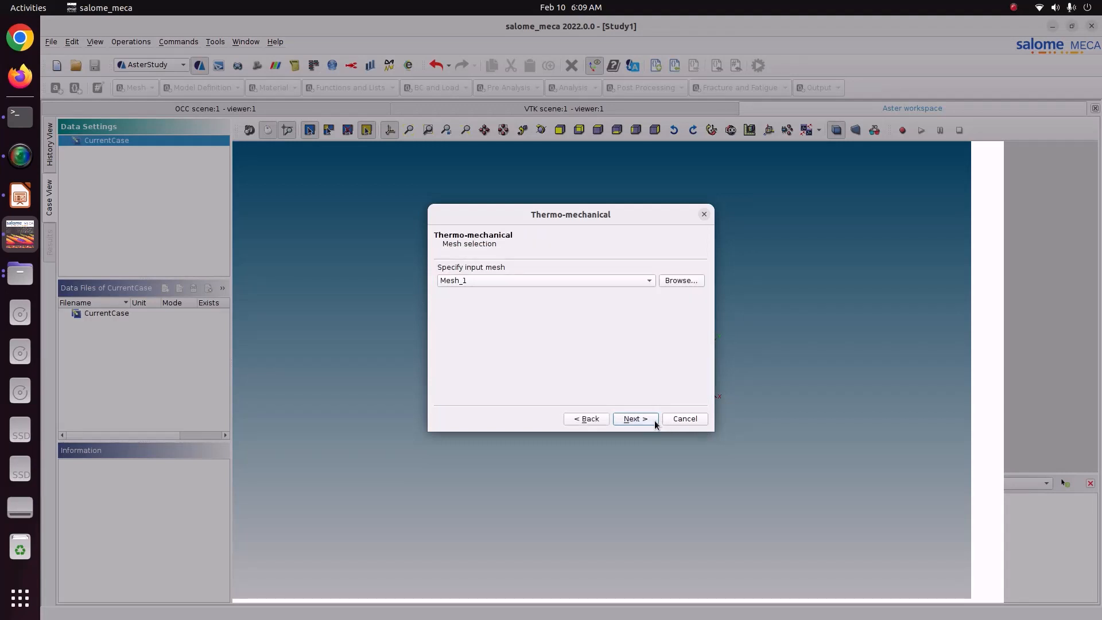
{"action": "left_click", "coordinate": [656, 423]}
{"action": "left_click", "coordinate": [656, 424]}
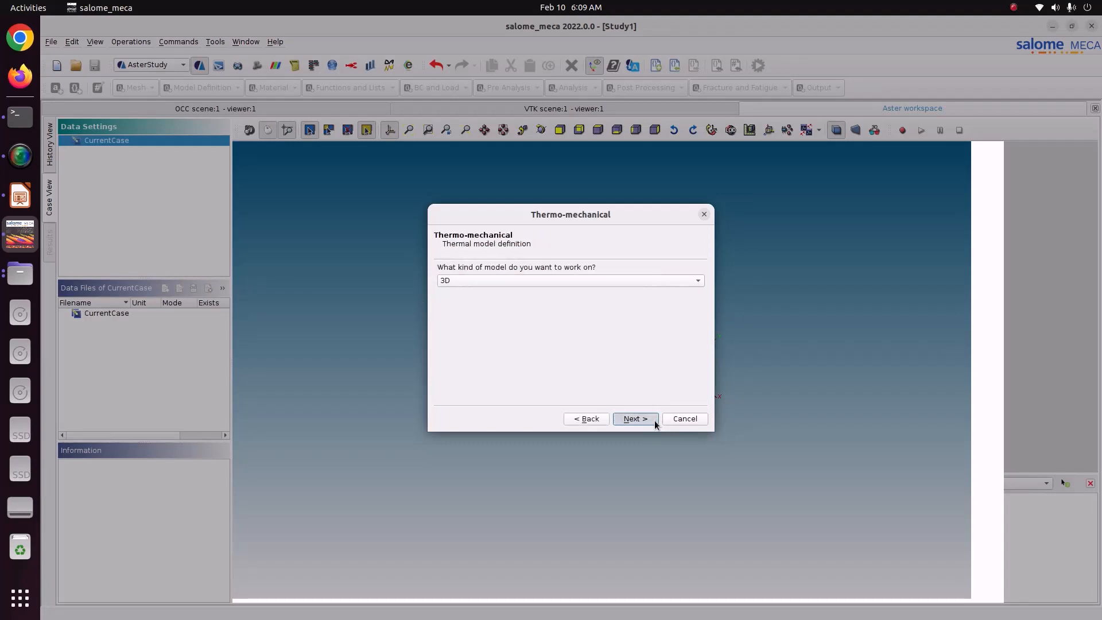
Set the material's thermal conductivity to 45 and thermal expansion coefficient to 12e-6, accepting the default values for the other properties.
{"action": "left_click_drag", "start_coordinate": [460, 280], "coordinate": [405, 278]}
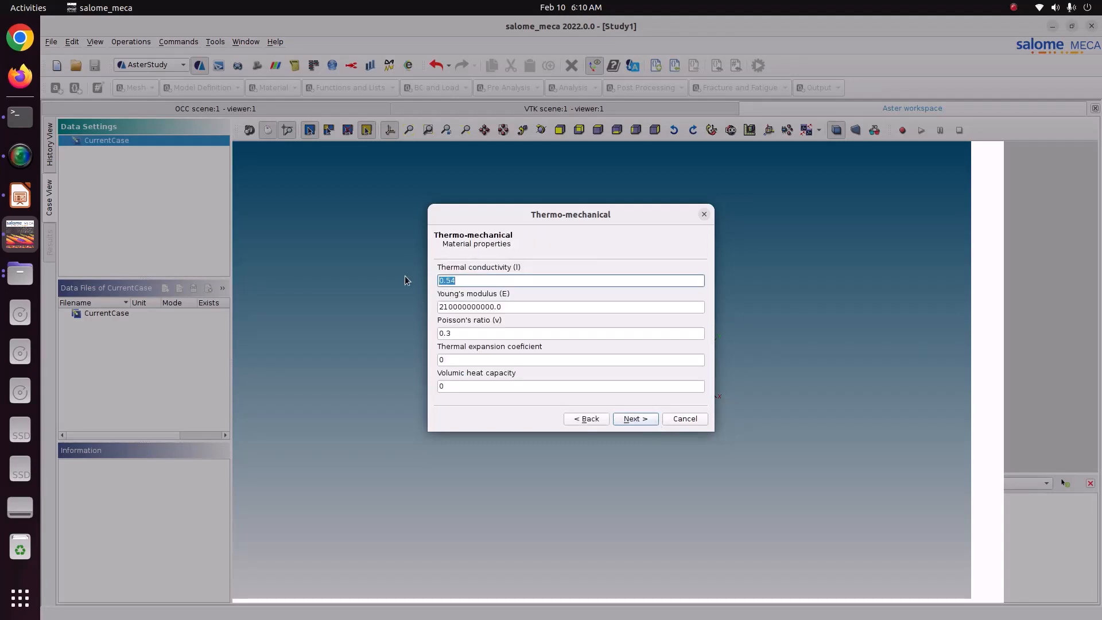
{"action": "type", "text": "45"}
{"action": "left_click", "coordinate": [452, 307]}
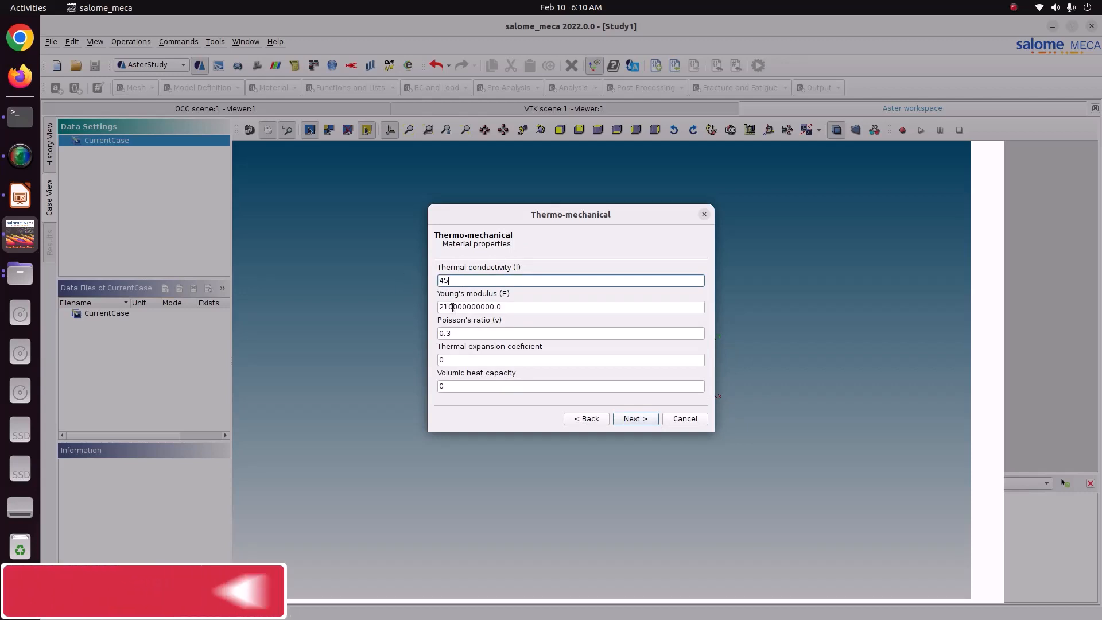
{"action": "left_click_drag", "start_coordinate": [457, 332], "coordinate": [429, 330]}
{"action": "double_click", "coordinate": [450, 359]}
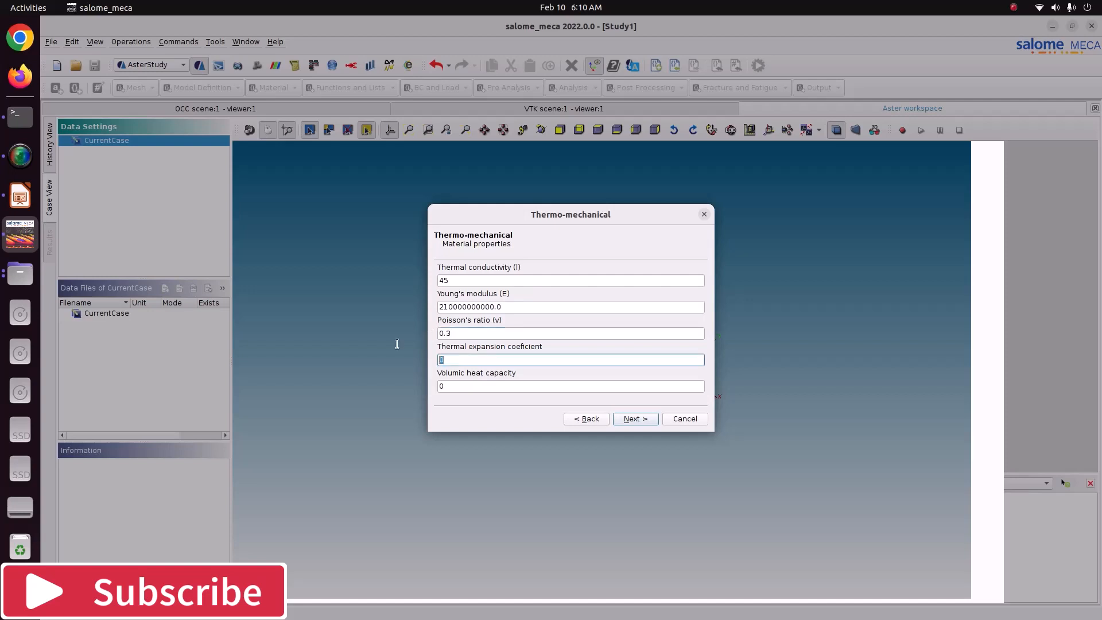
{"action": "type", "text": "12e-6"}
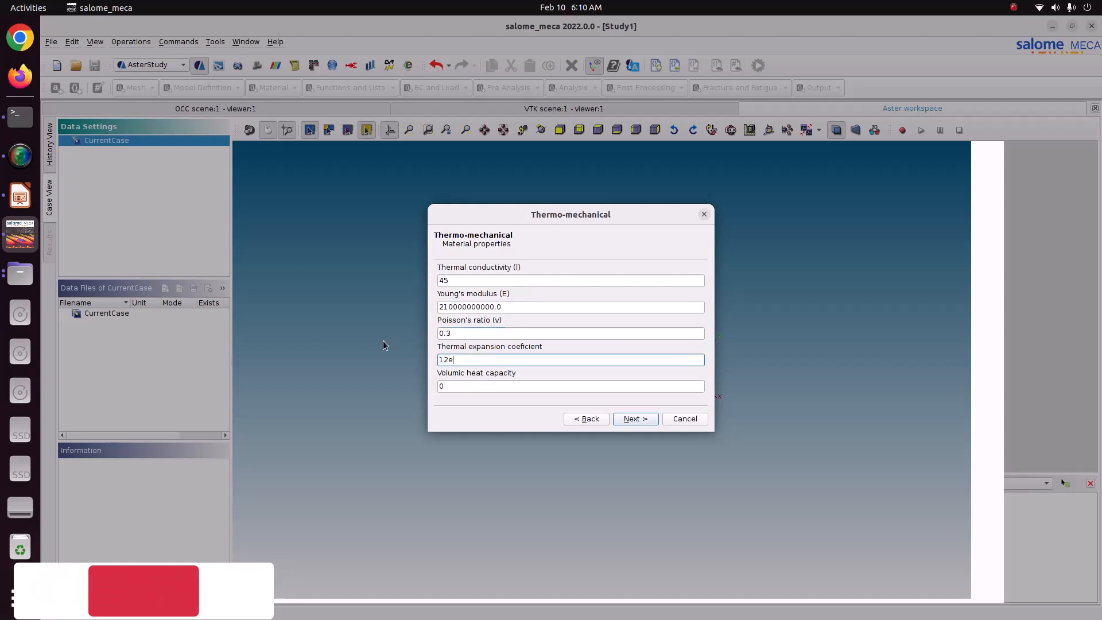
{"action": "key", "text": "Tab"}
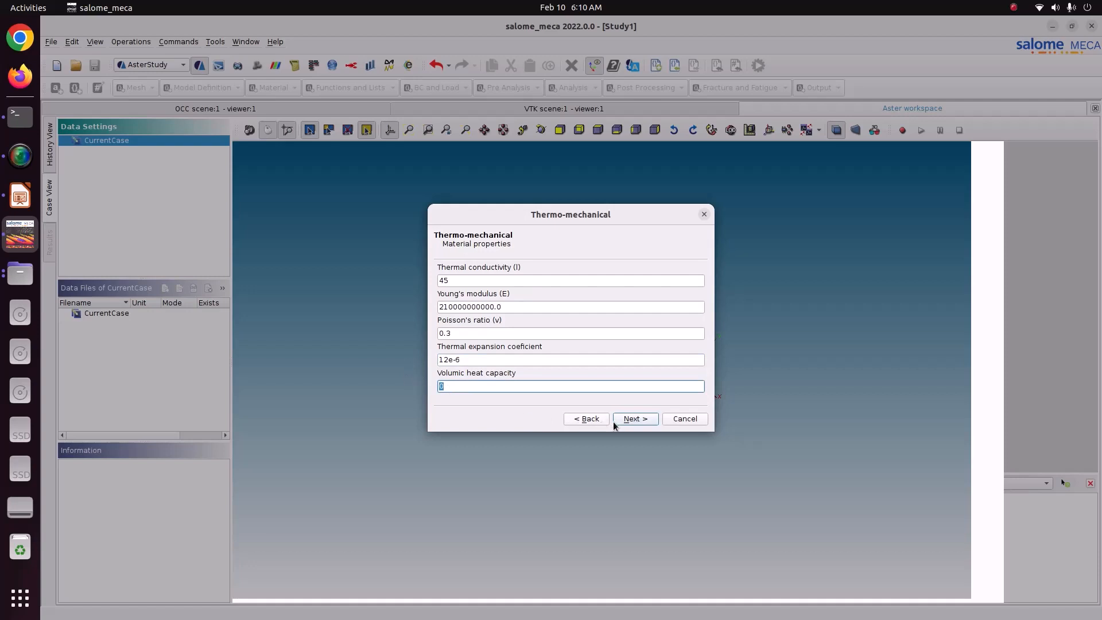
{"action": "left_click", "coordinate": [634, 419]}
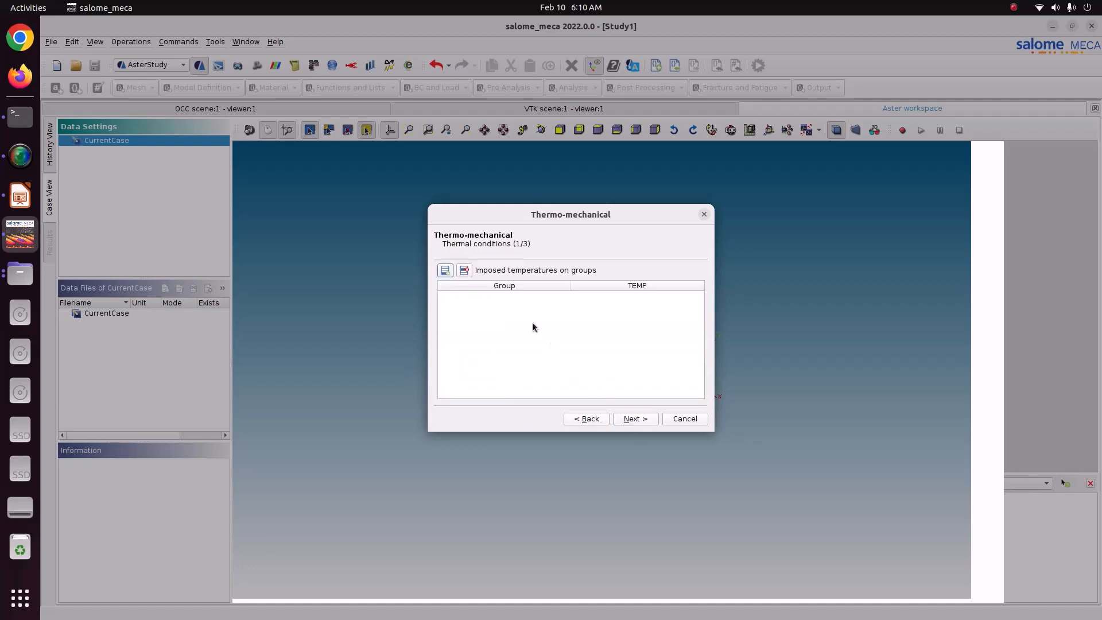
Add an imposed temperature of 400 on the Inner_surface group and proceed to the second set of thermal conditions.
{"action": "left_click", "coordinate": [445, 270]}
{"action": "double_click", "coordinate": [480, 297]}
{"action": "left_click", "coordinate": [504, 279]}
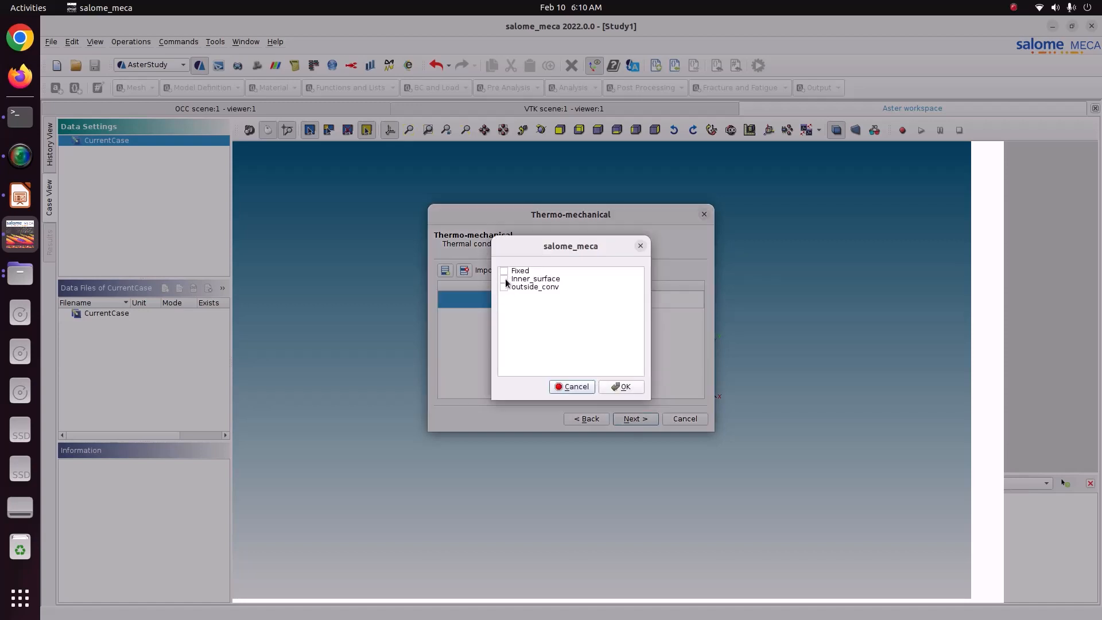
{"action": "left_click", "coordinate": [612, 383]}
{"action": "left_click", "coordinate": [601, 300]}
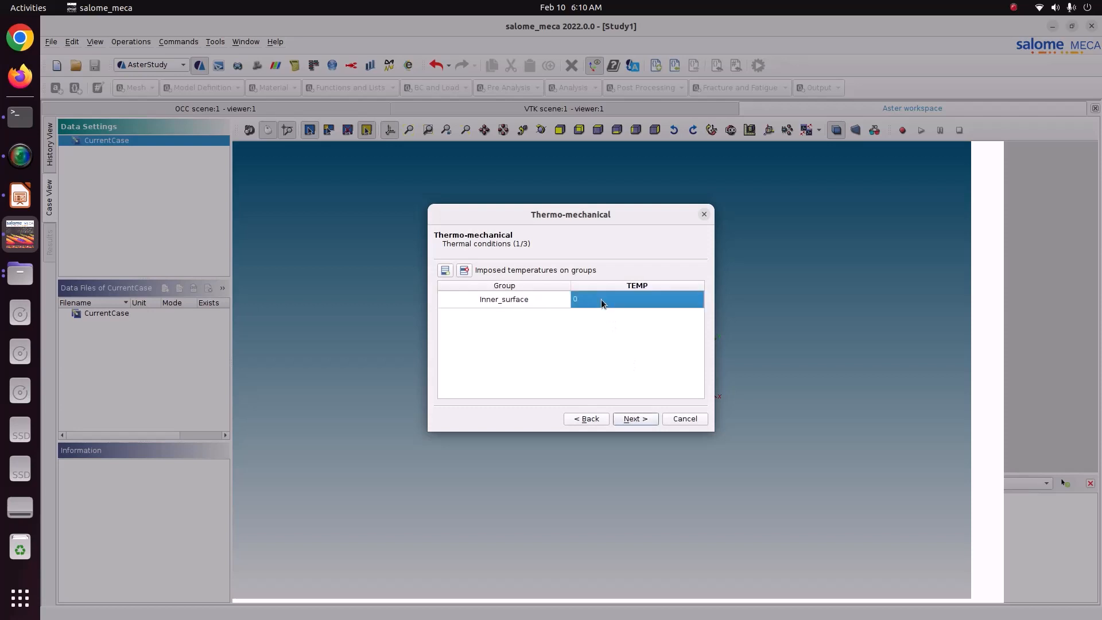
{"action": "left_click", "coordinate": [600, 298]}
{"action": "type", "text": "400"}
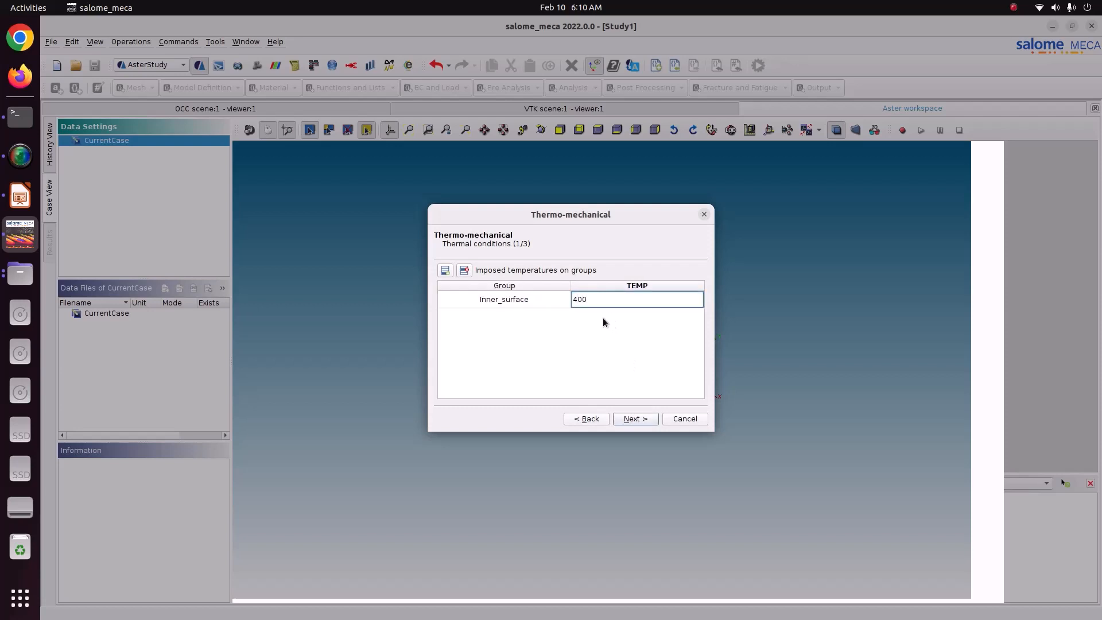
{"action": "left_click", "coordinate": [629, 418]}
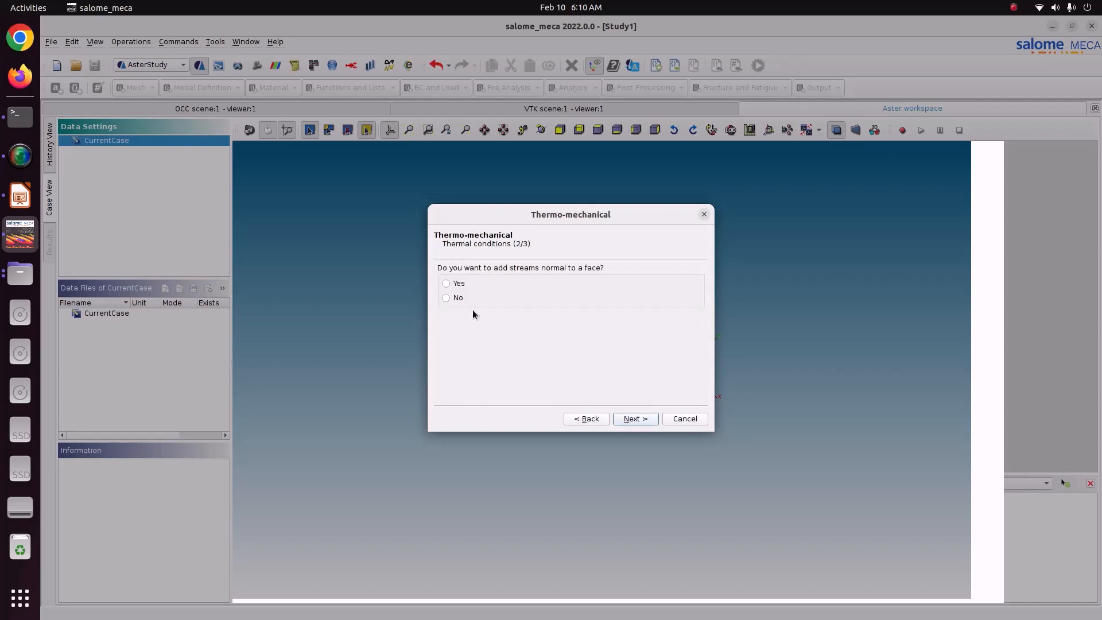
Decline adding streams normal to a face and proceed past the remaining thermal conditions to the initialisation settings.
{"action": "left_click", "coordinate": [645, 419]}
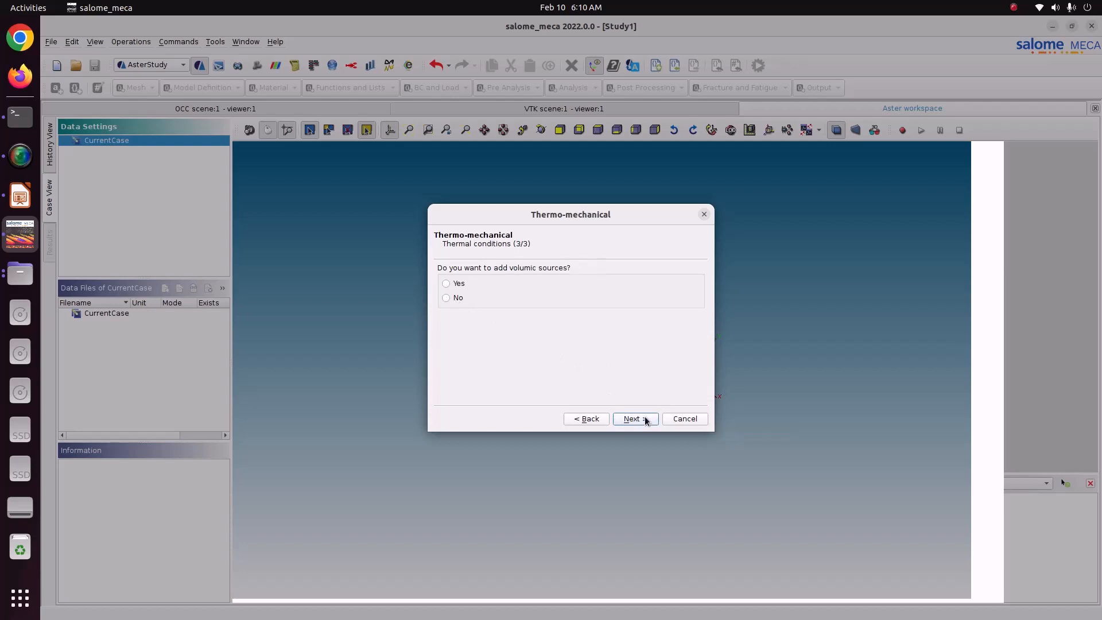
{"action": "left_click", "coordinate": [457, 298]}
{"action": "left_click", "coordinate": [639, 419]}
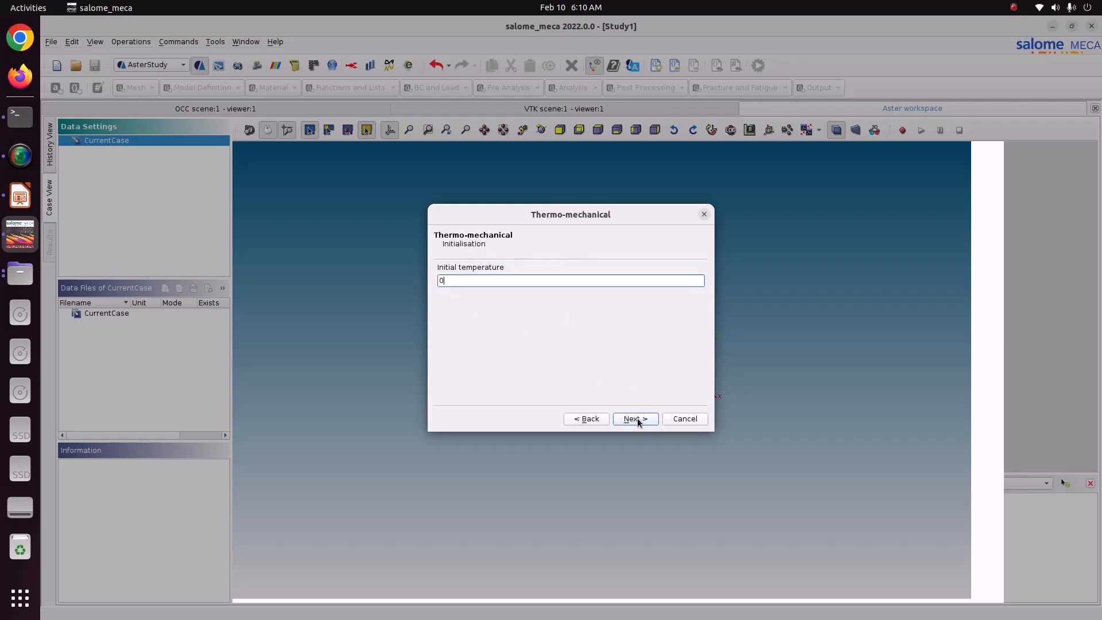
Set the initial temperature to 293, leaving the time steps empty and accepting the 3D mechanical model.
{"action": "double_click", "coordinate": [481, 280]}
{"action": "type", "text": "293"}
{"action": "left_click", "coordinate": [623, 419]}
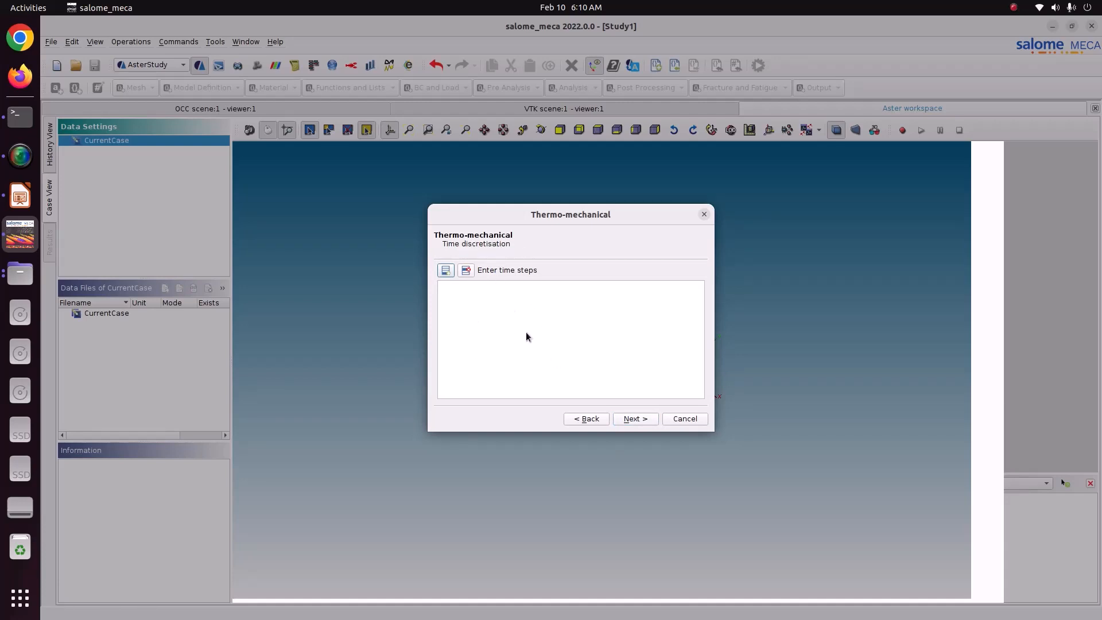
{"action": "left_click", "coordinate": [632, 419]}
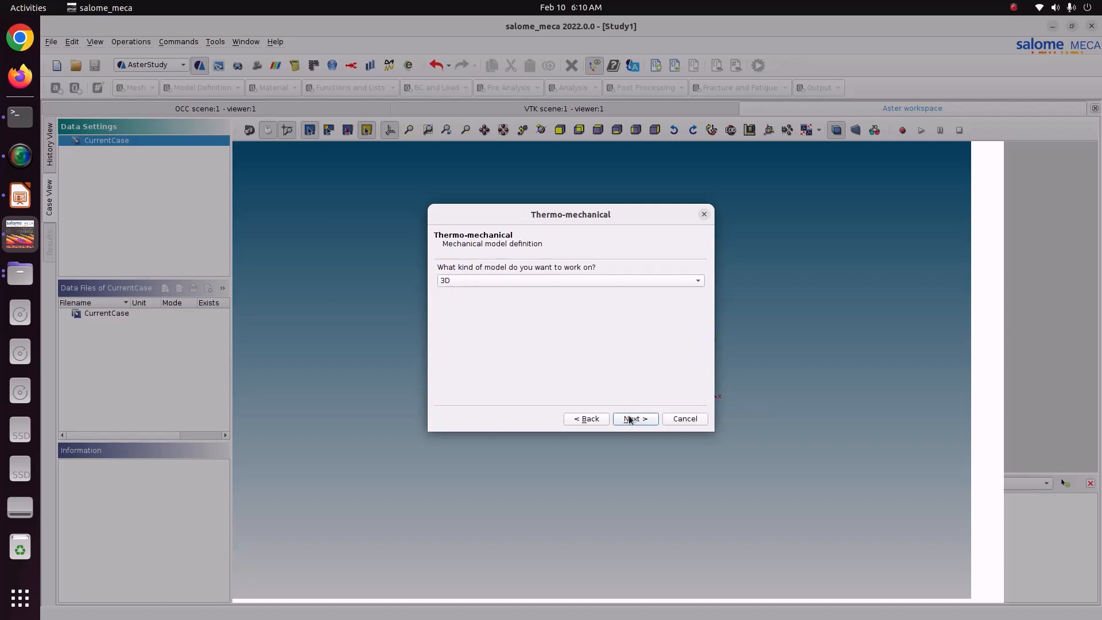
{"action": "left_click", "coordinate": [630, 420]}
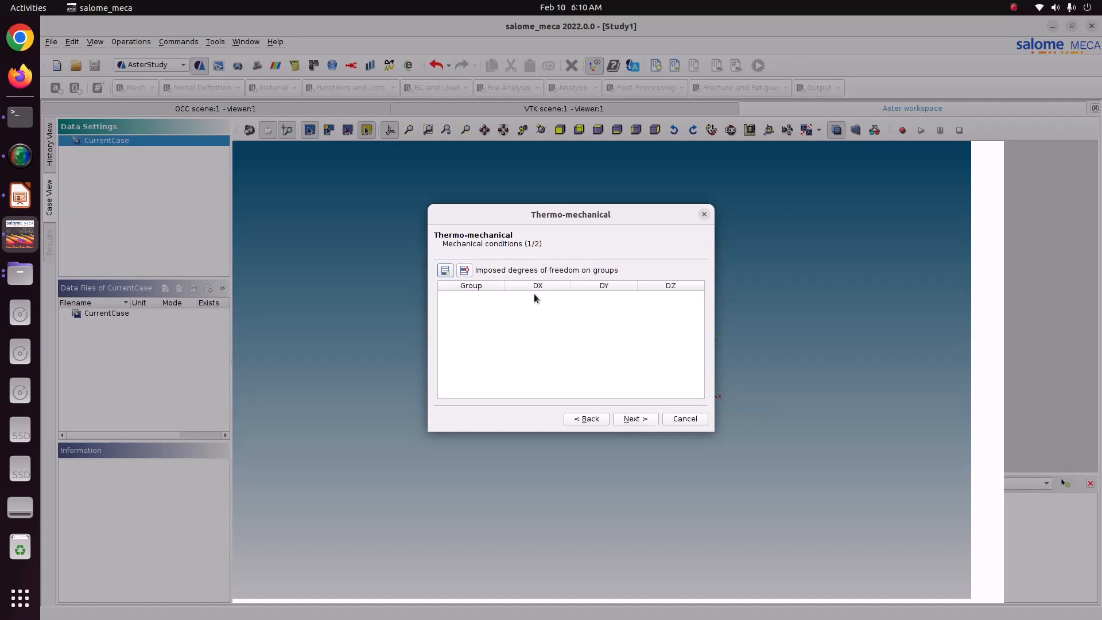
Impose zero DX, DY and DZ displacements on the Fixed group and proceed to the pressure conditions.
{"action": "left_click", "coordinate": [446, 270]}
{"action": "left_click", "coordinate": [466, 299]}
{"action": "left_click", "coordinate": [504, 271]}
{"action": "left_click", "coordinate": [621, 387]}
{"action": "left_click", "coordinate": [546, 301]}
{"action": "type", "text": "0"}
{"action": "left_click", "coordinate": [615, 302]}
{"action": "type", "text": "0"}
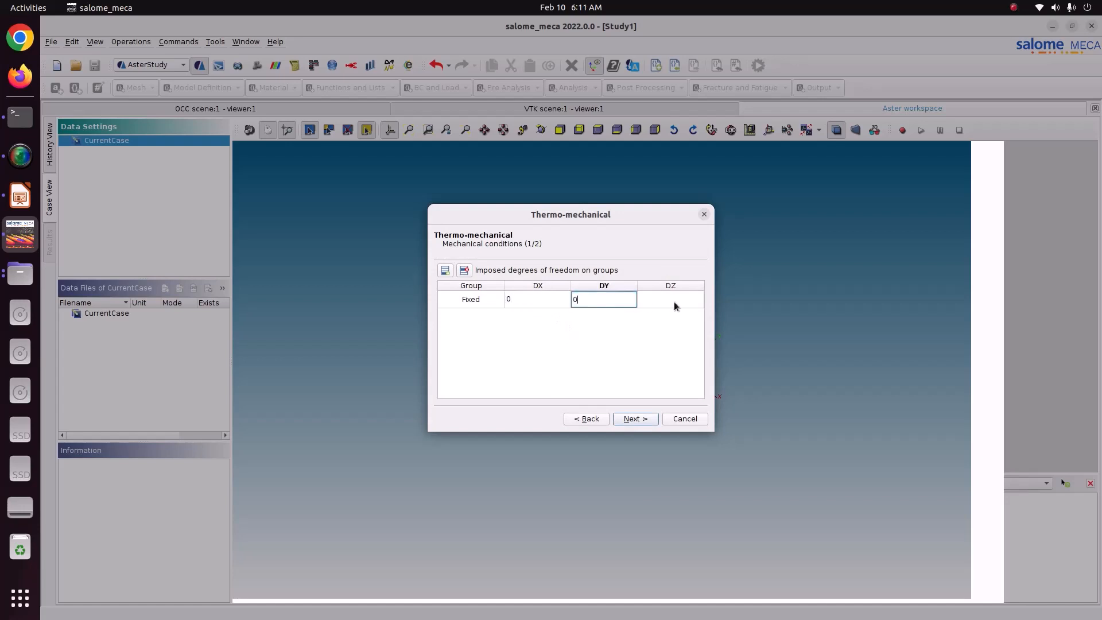
{"action": "left_click", "coordinate": [674, 303]}
{"action": "type", "text": "0"}
{"action": "key", "text": "Return"}
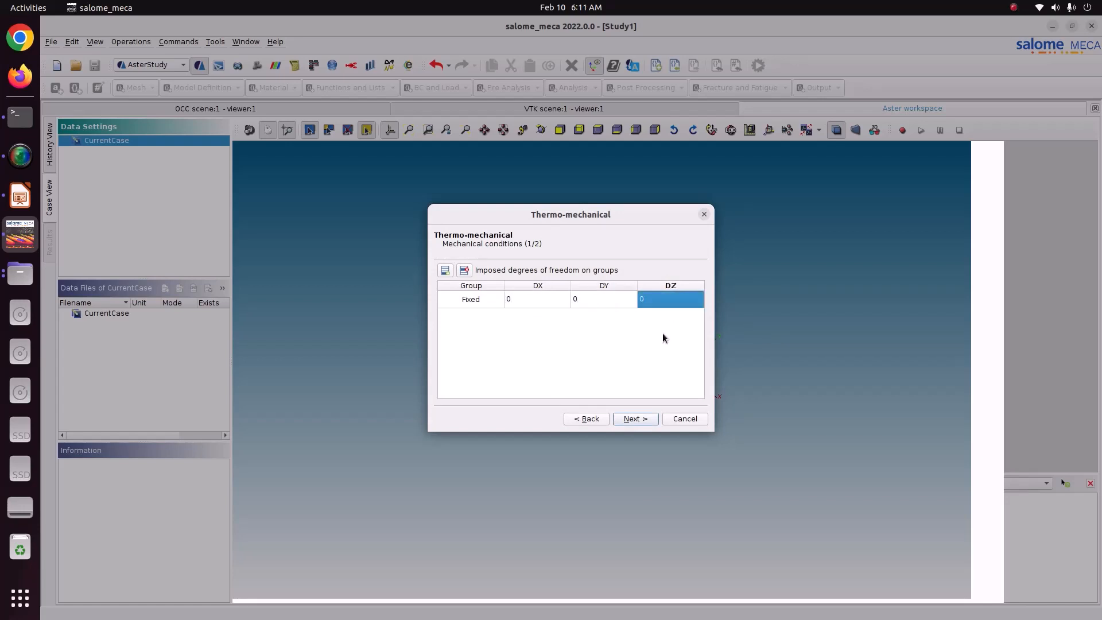
{"action": "left_click", "coordinate": [636, 418]}
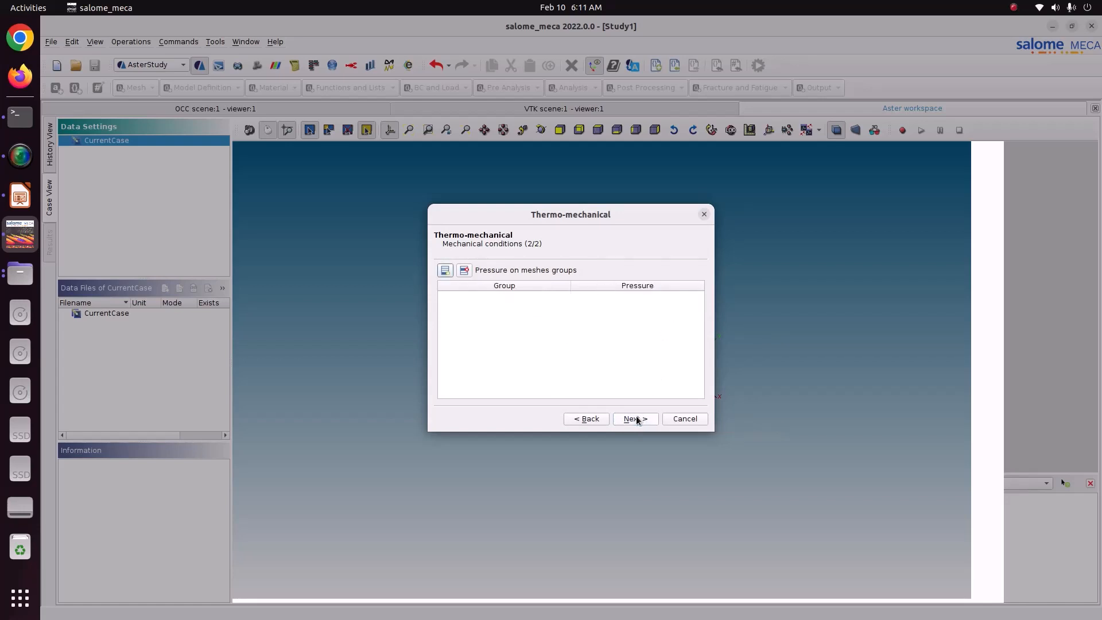
Add a pressure of 7e5 on the Inner_surface group and proceed to the result settings.
{"action": "left_click", "coordinate": [445, 270]}
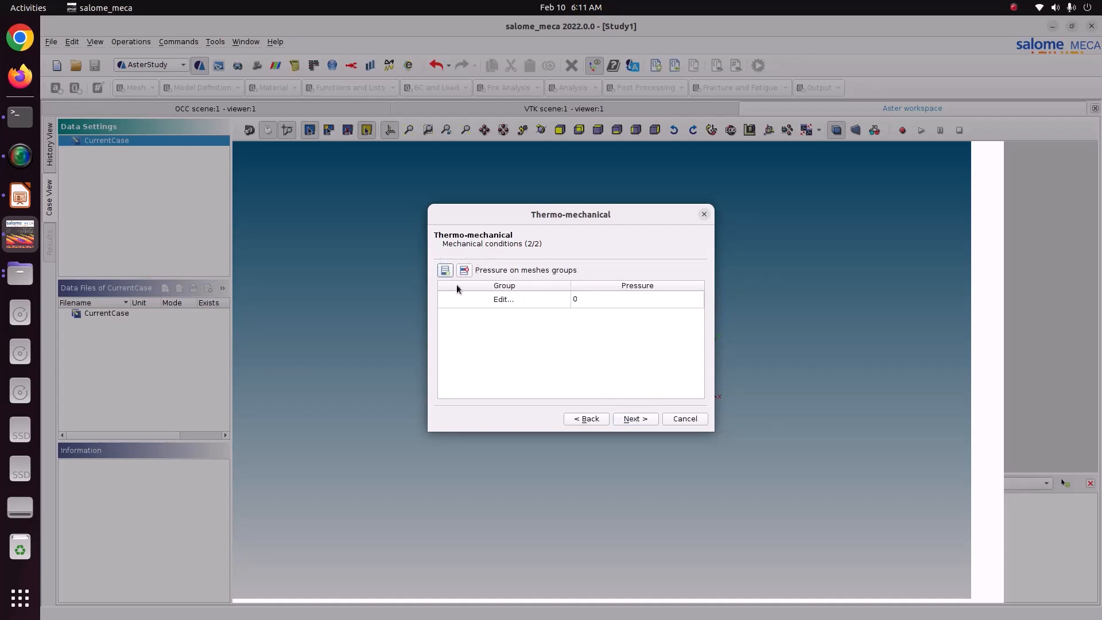
{"action": "double_click", "coordinate": [475, 298]}
{"action": "left_click", "coordinate": [505, 280]}
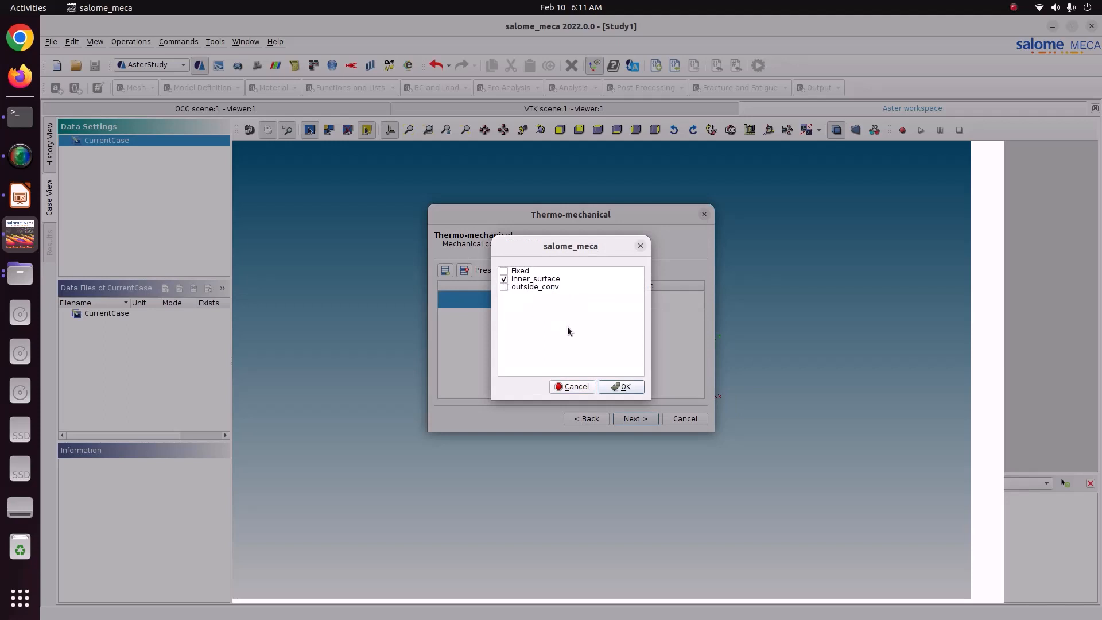
{"action": "left_click", "coordinate": [617, 386]}
{"action": "left_click", "coordinate": [599, 304]}
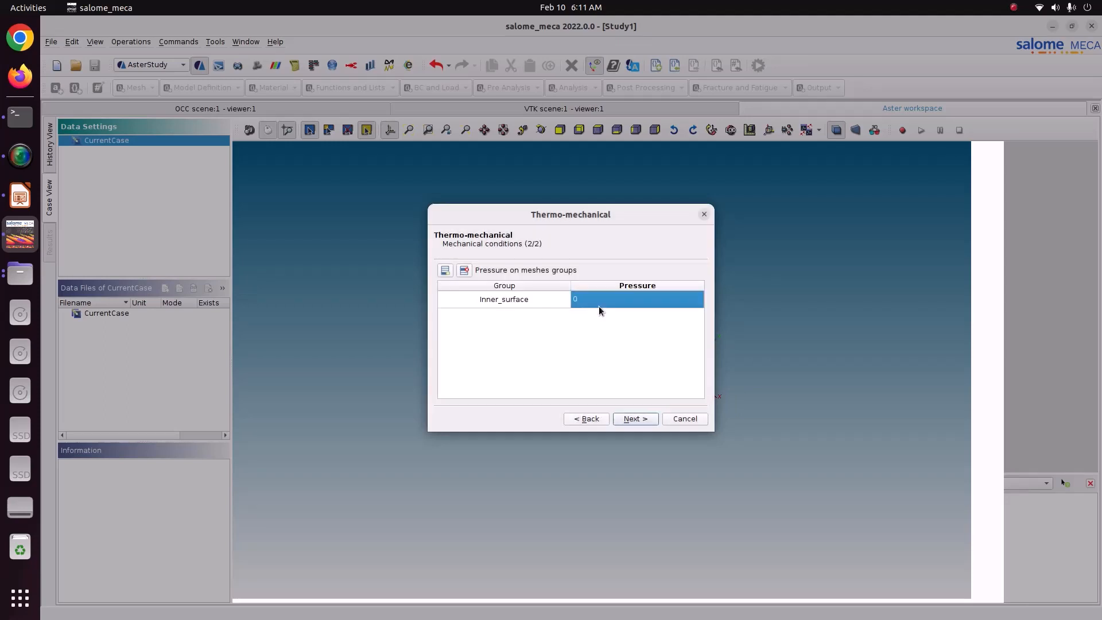
{"action": "type", "text": "7e5"}
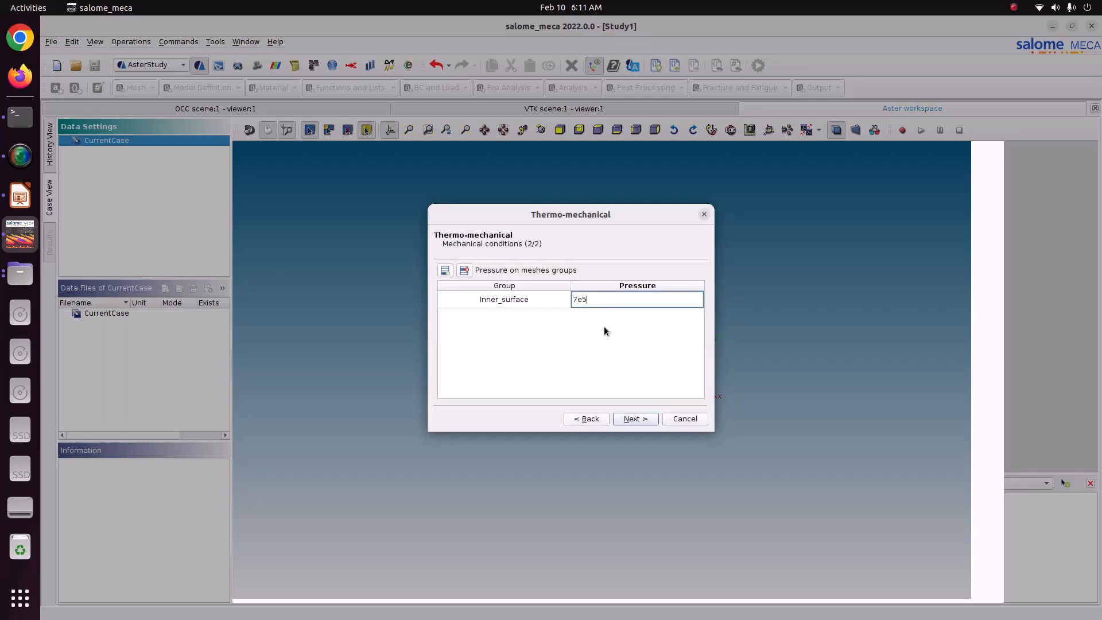
{"action": "key", "text": "Return"}
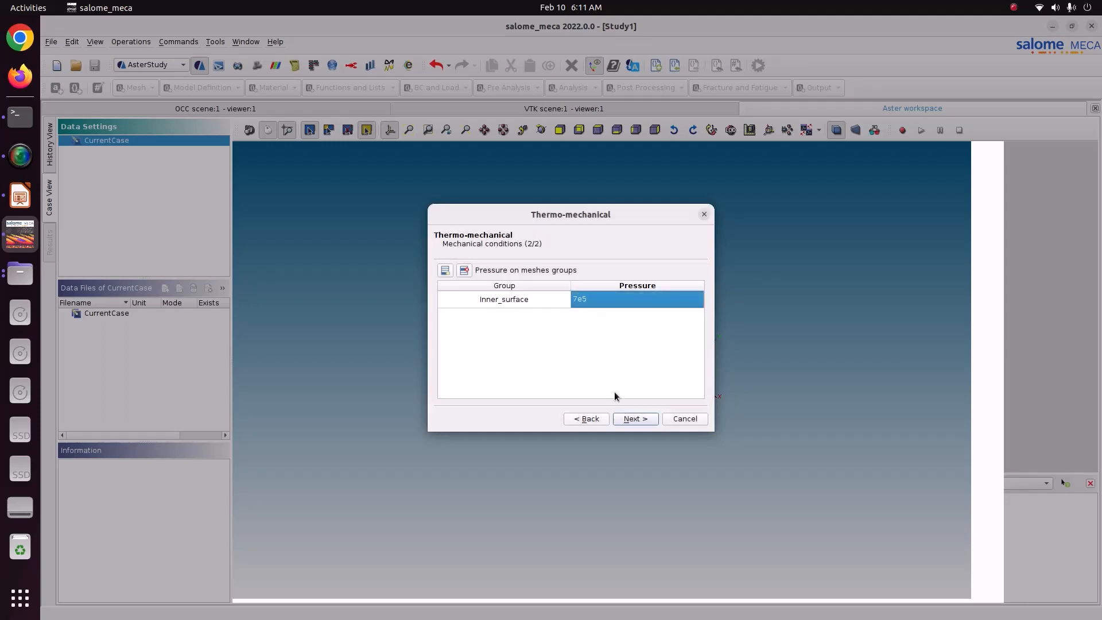
{"action": "left_click", "coordinate": [627, 421]}
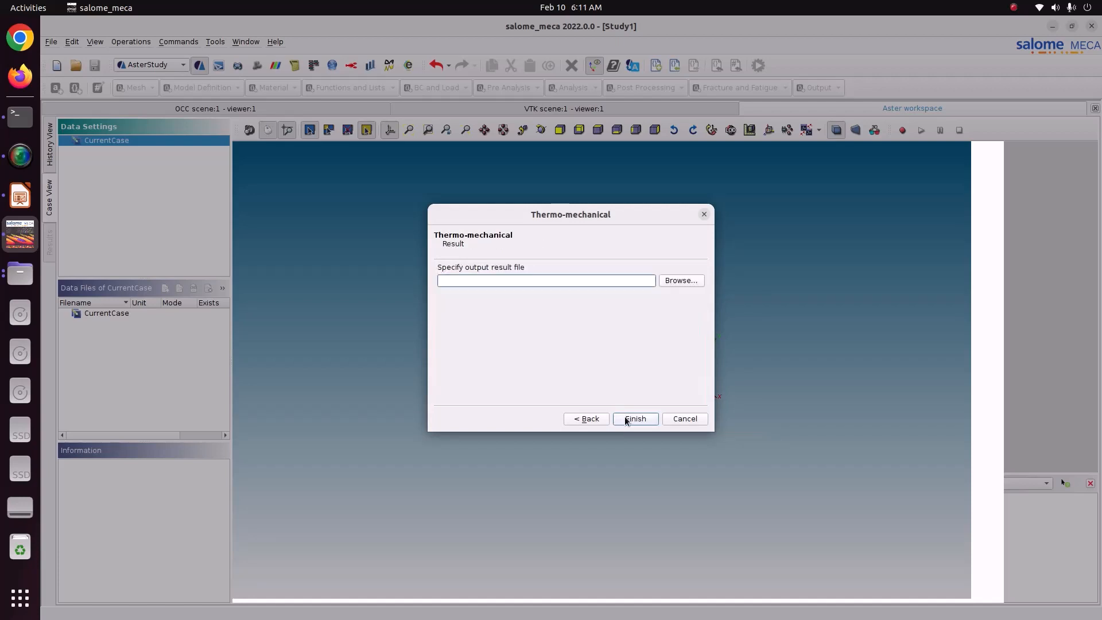
Check the Boundary Condition slide in LibreOffice Impress, and finish the assistant with resul_thM.rmed in the 88_bellow_thM folder as output result file.
{"action": "left_click", "coordinate": [26, 193]}
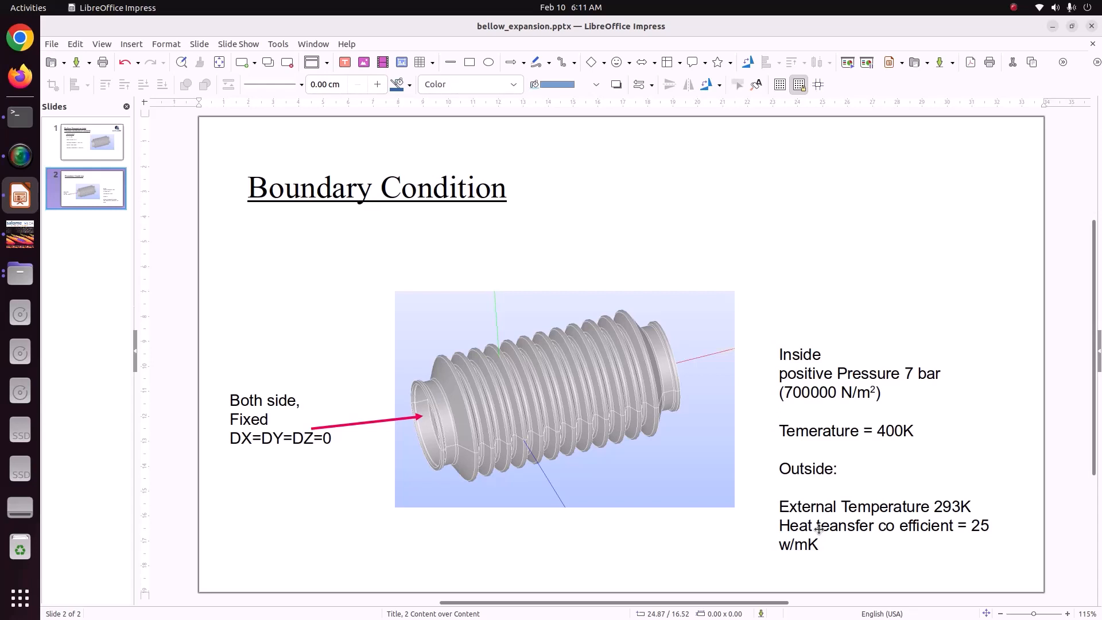
{"action": "left_click", "coordinate": [20, 234]}
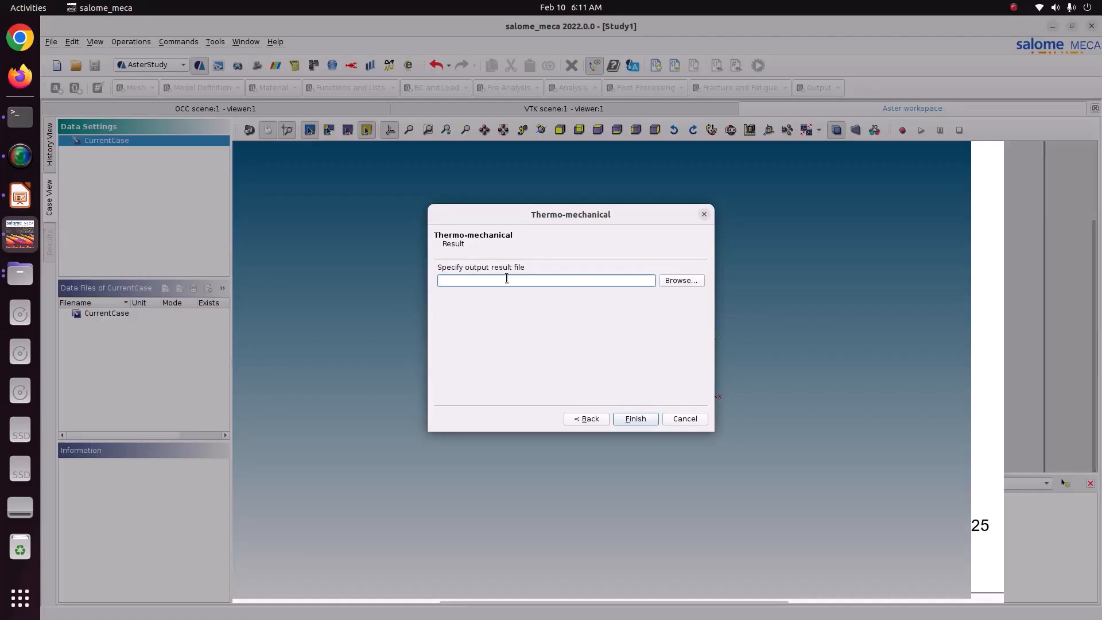
{"action": "left_click", "coordinate": [682, 279]}
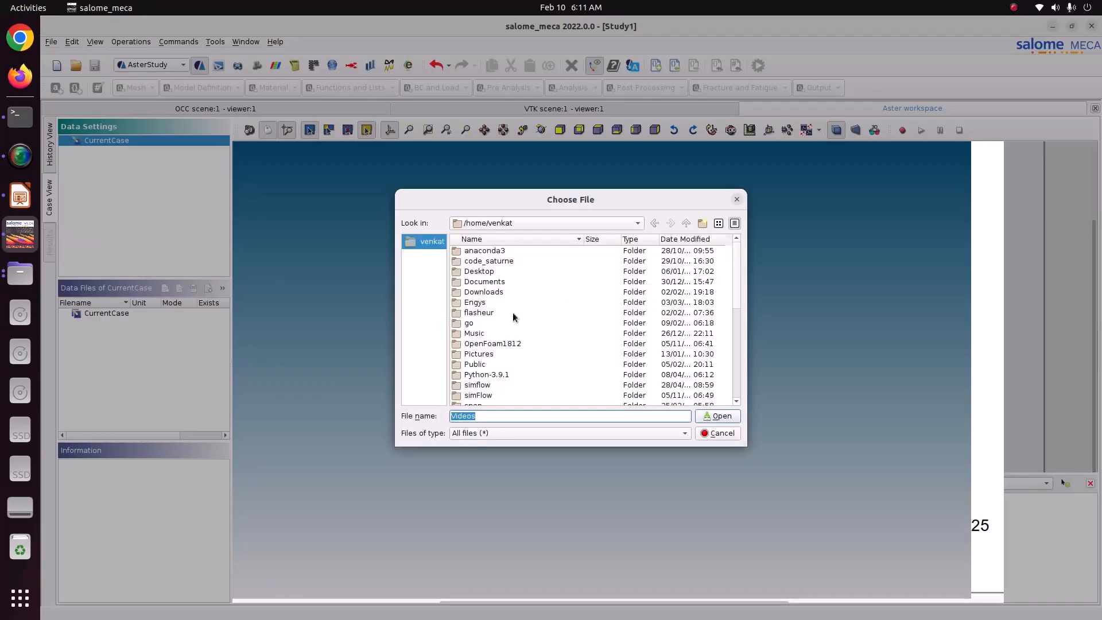
{"action": "double_click", "coordinate": [484, 353]}
{"action": "double_click", "coordinate": [489, 262]}
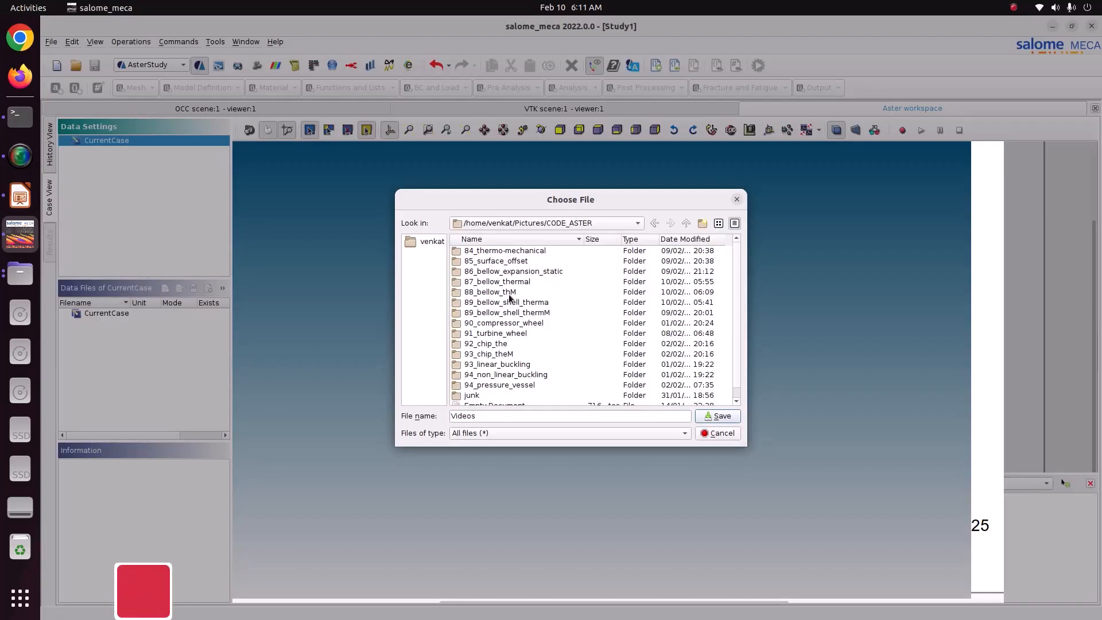
{"action": "double_click", "coordinate": [509, 292]}
{"action": "double_click", "coordinate": [495, 418]}
{"action": "type", "text": "resul"}
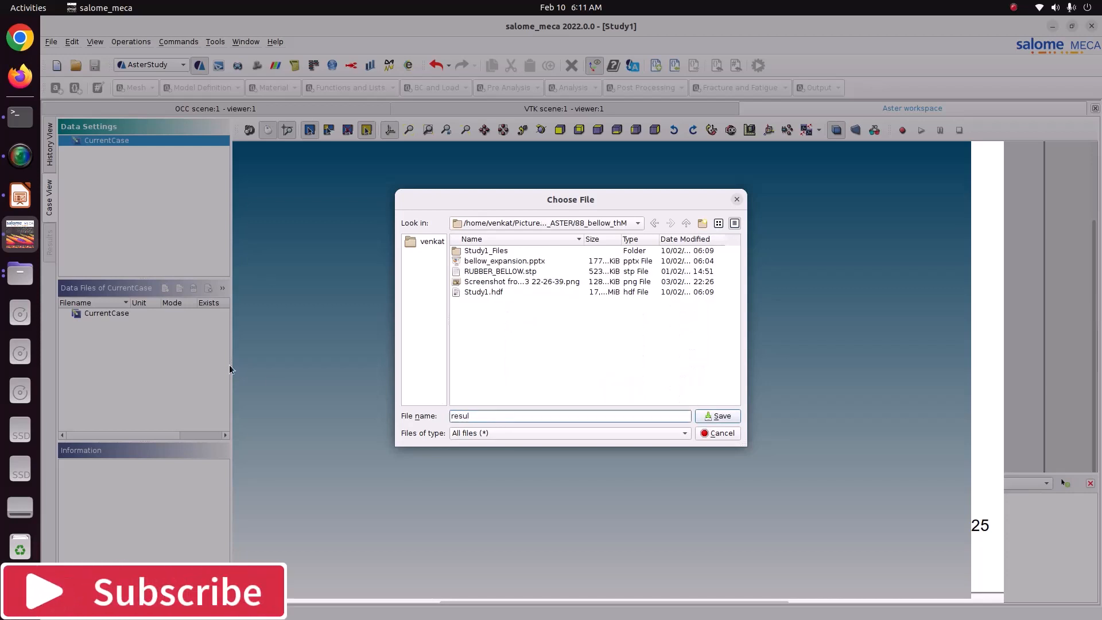
{"action": "type", "text": "_th"}
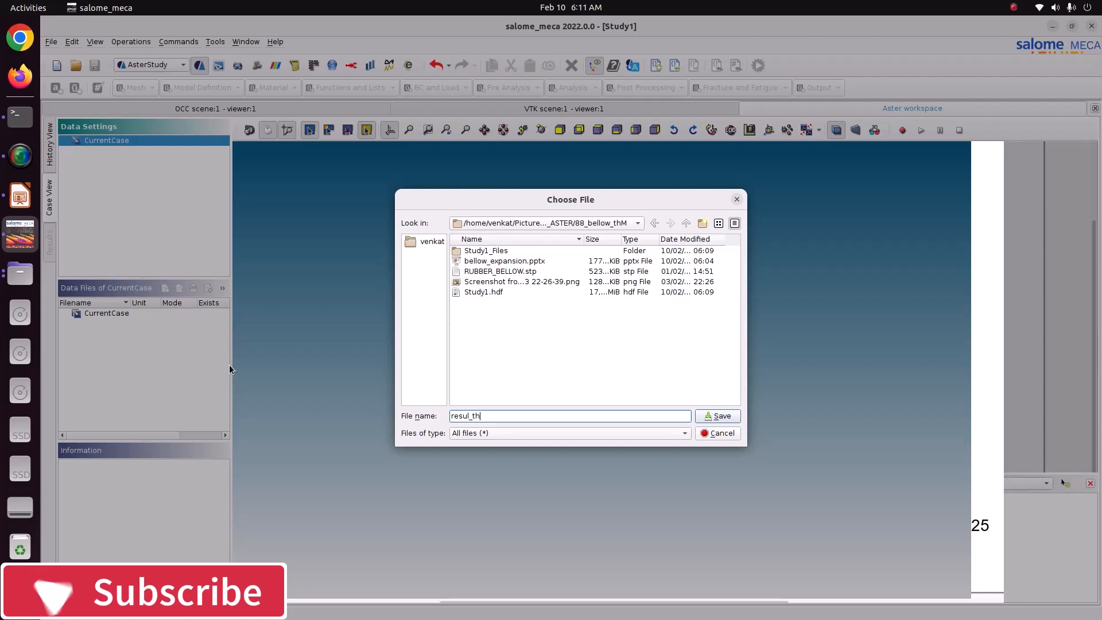
{"action": "type", "text": "M.rmed"}
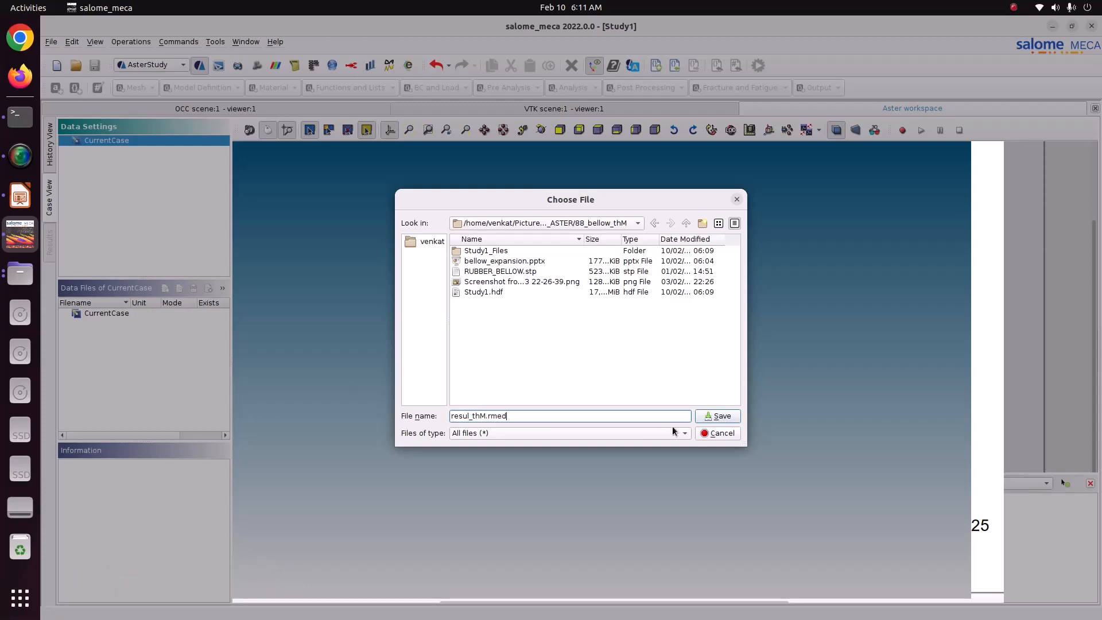
{"action": "left_click", "coordinate": [719, 417]}
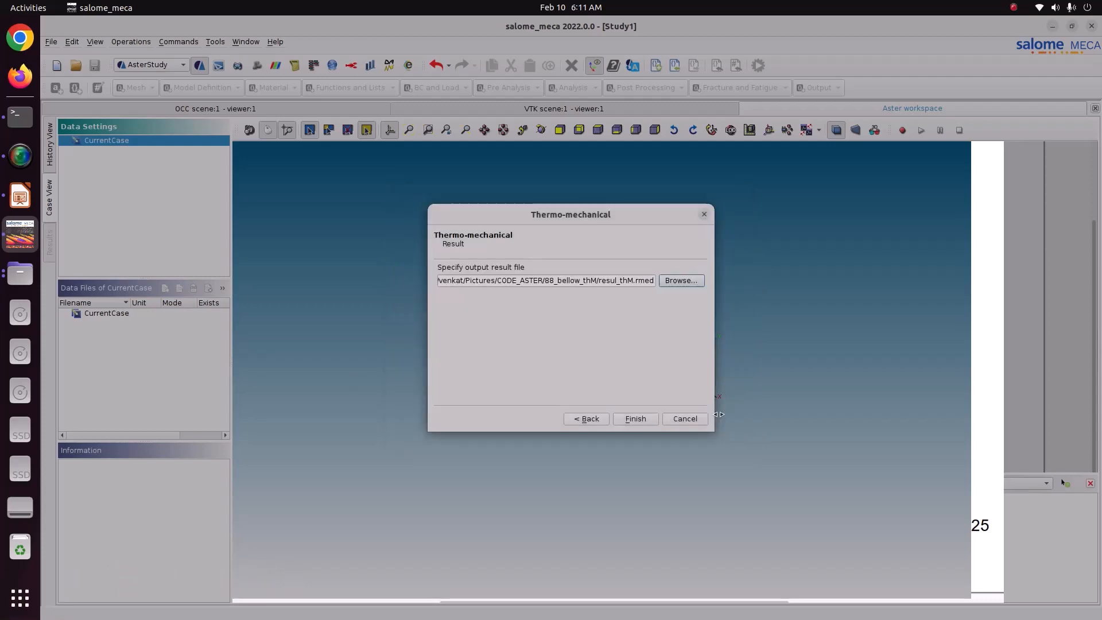
{"action": "left_click", "coordinate": [637, 423]}
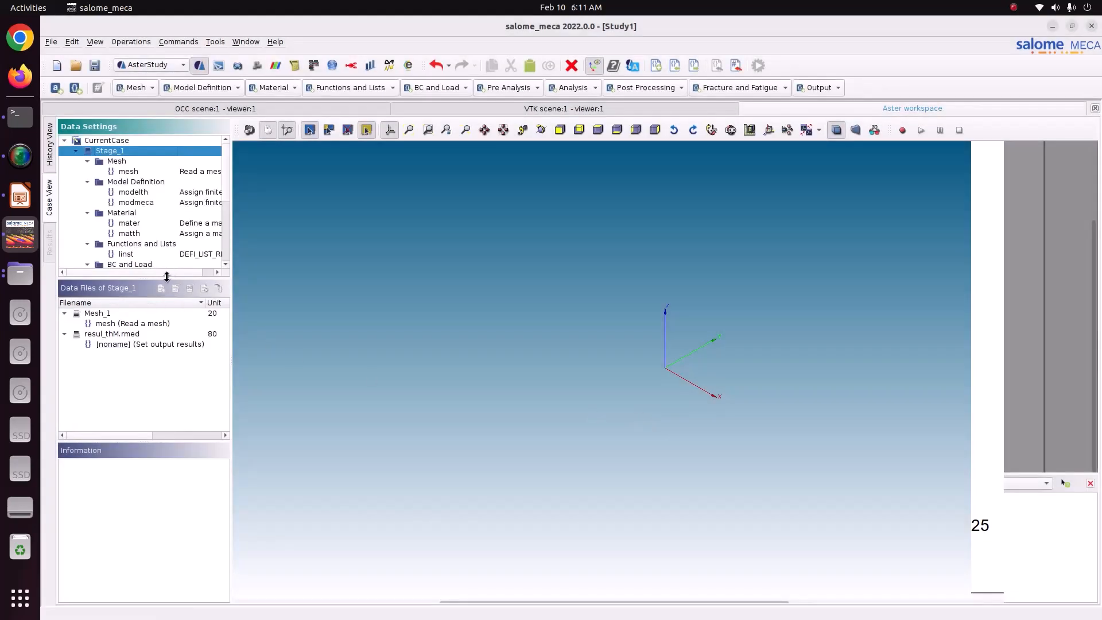
Edit the loadst thermal load to add an ECHANGE item applied to the outside_conv element group.
{"action": "left_click_drag", "start_coordinate": [169, 277], "coordinate": [168, 403]}
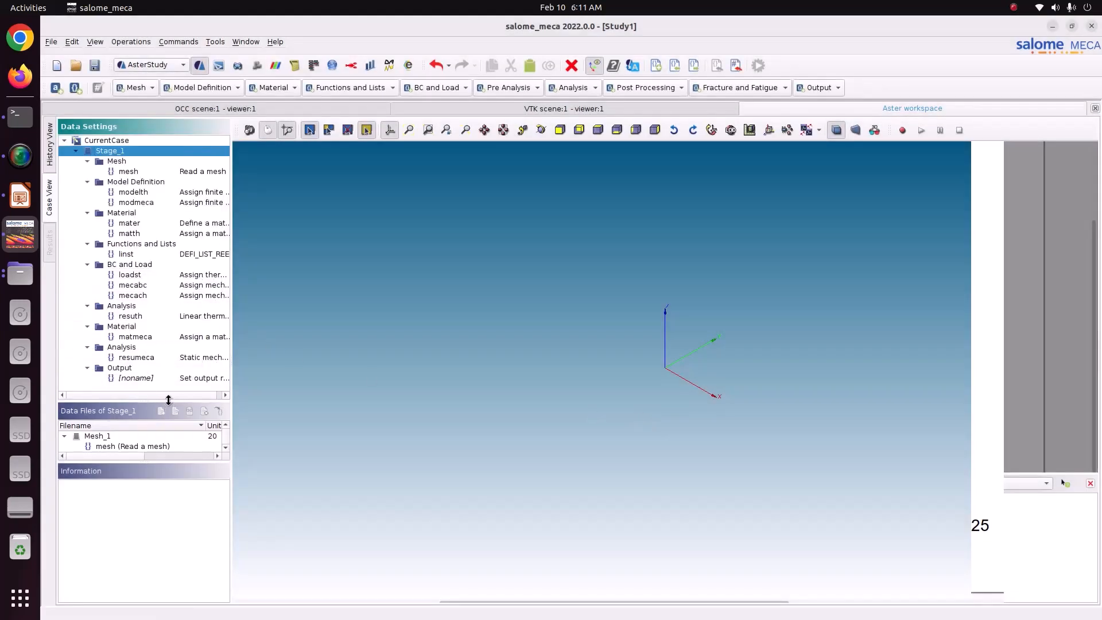
{"action": "left_click", "coordinate": [138, 280]}
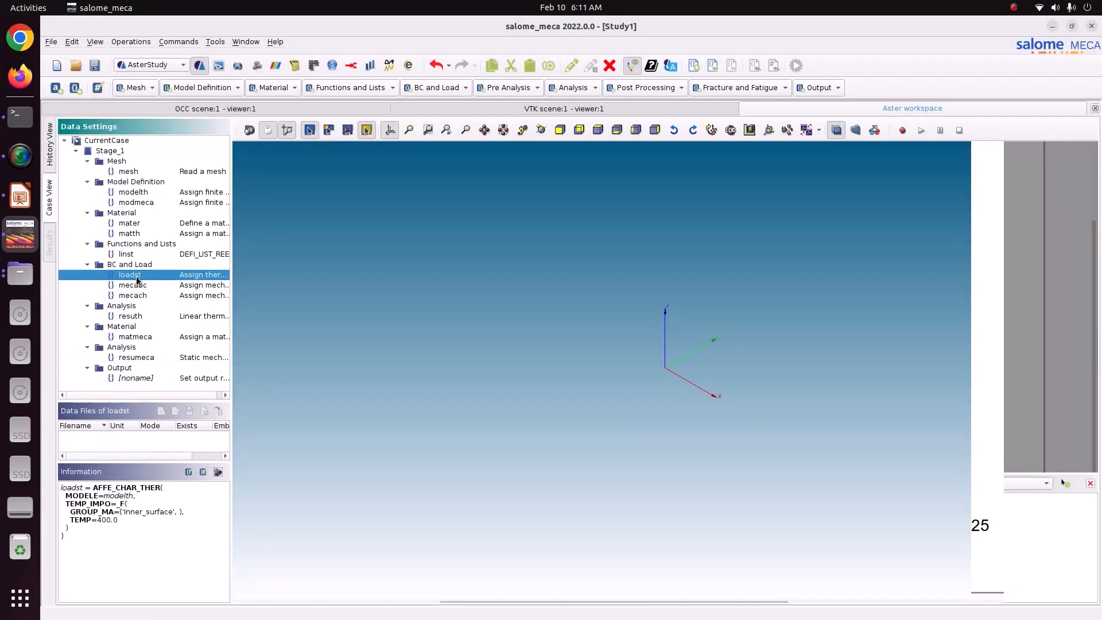
{"action": "double_click", "coordinate": [137, 277]}
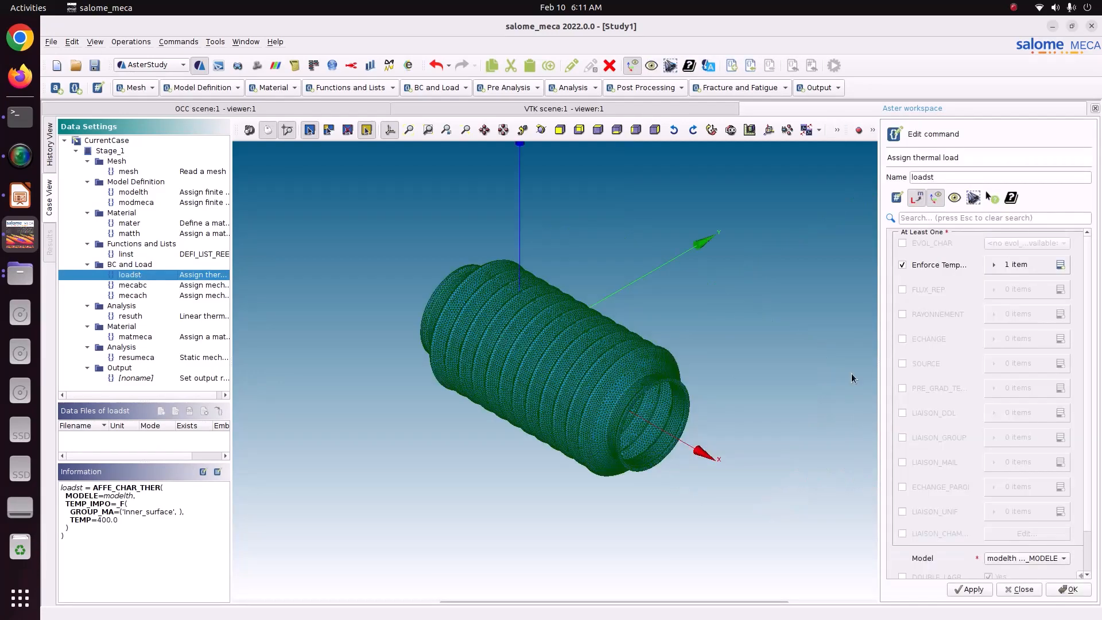
{"action": "left_click", "coordinate": [931, 340]}
{"action": "left_click", "coordinate": [1060, 338]}
{"action": "left_click", "coordinate": [996, 365]}
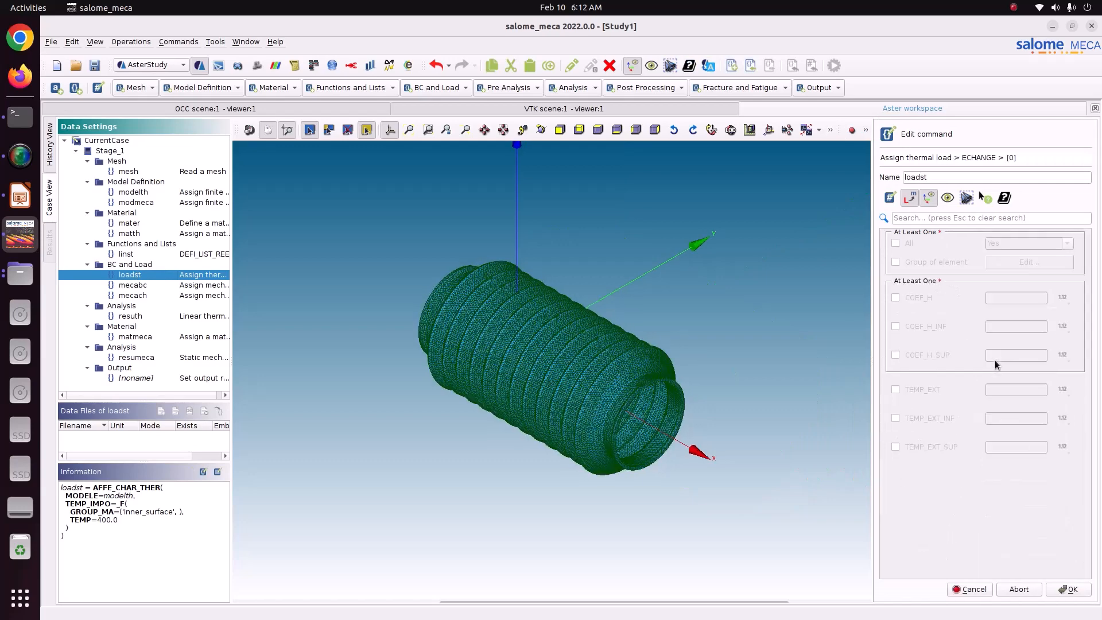
{"action": "left_click", "coordinate": [933, 262]}
{"action": "left_click", "coordinate": [1001, 263]}
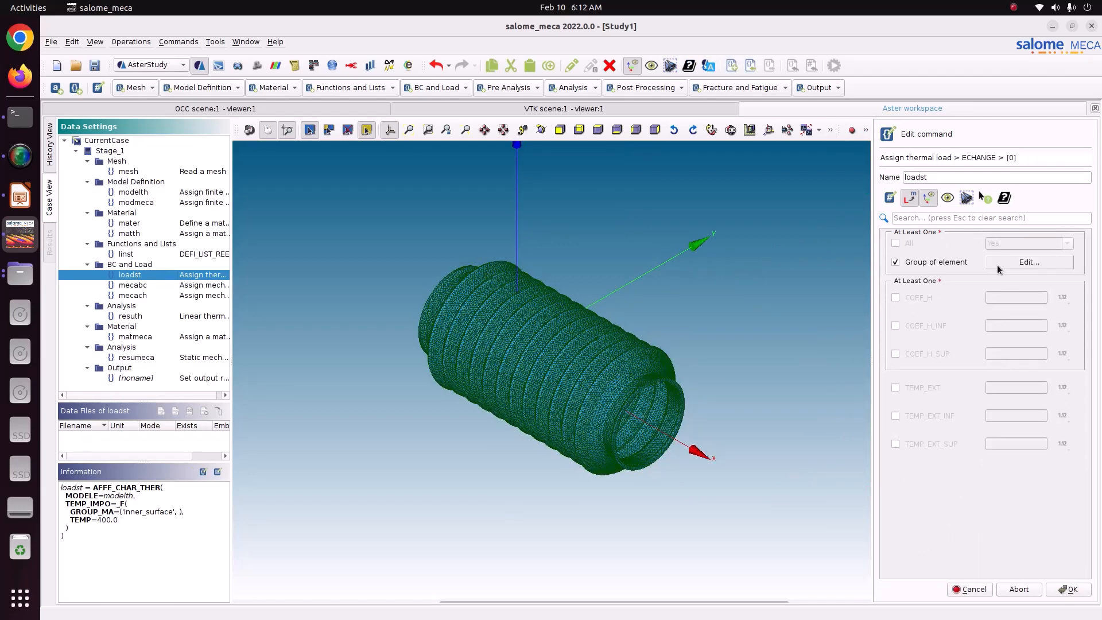
{"action": "left_click", "coordinate": [913, 299]}
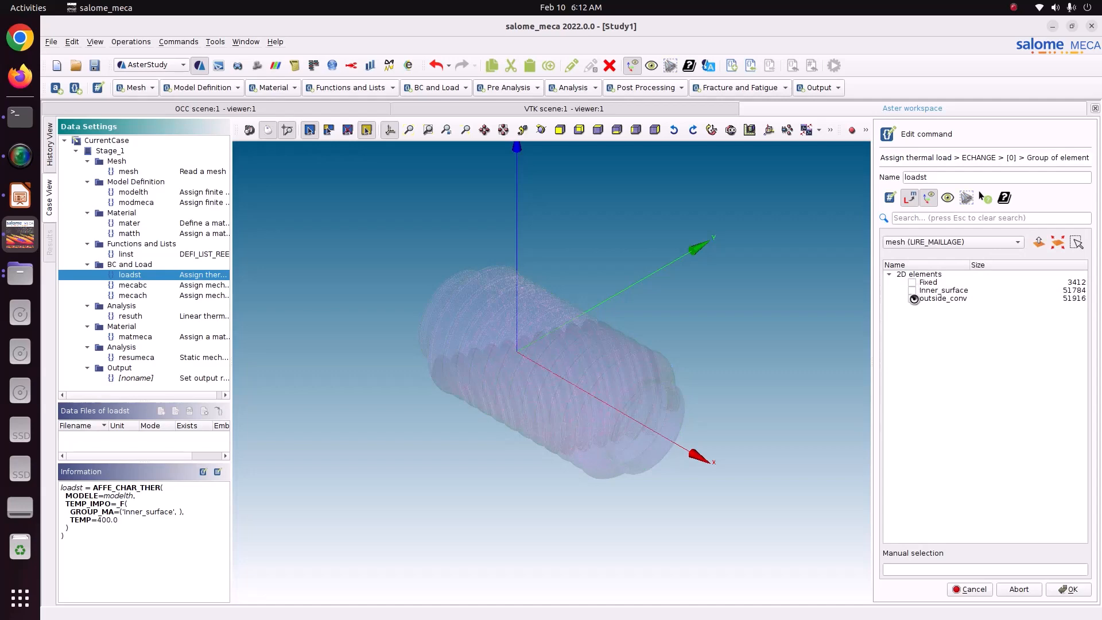
{"action": "left_click", "coordinate": [1069, 589]}
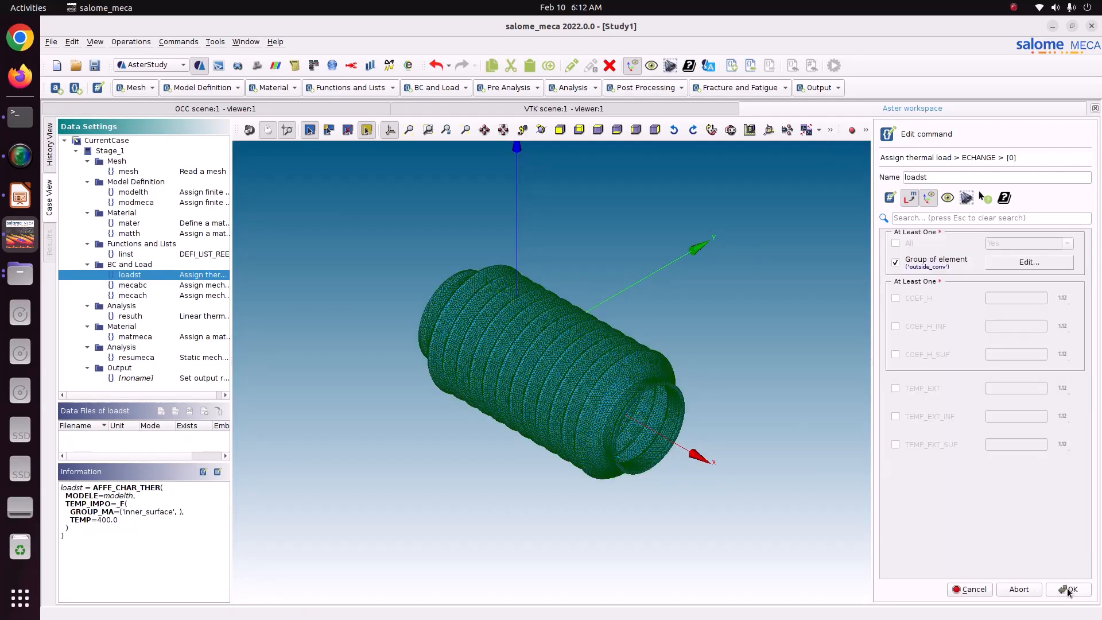
Set the ECHANGE item's COEF_H to 25 and TEMP_EXT to 293, and store the loadst thermal load.
{"action": "left_click", "coordinate": [931, 301]}
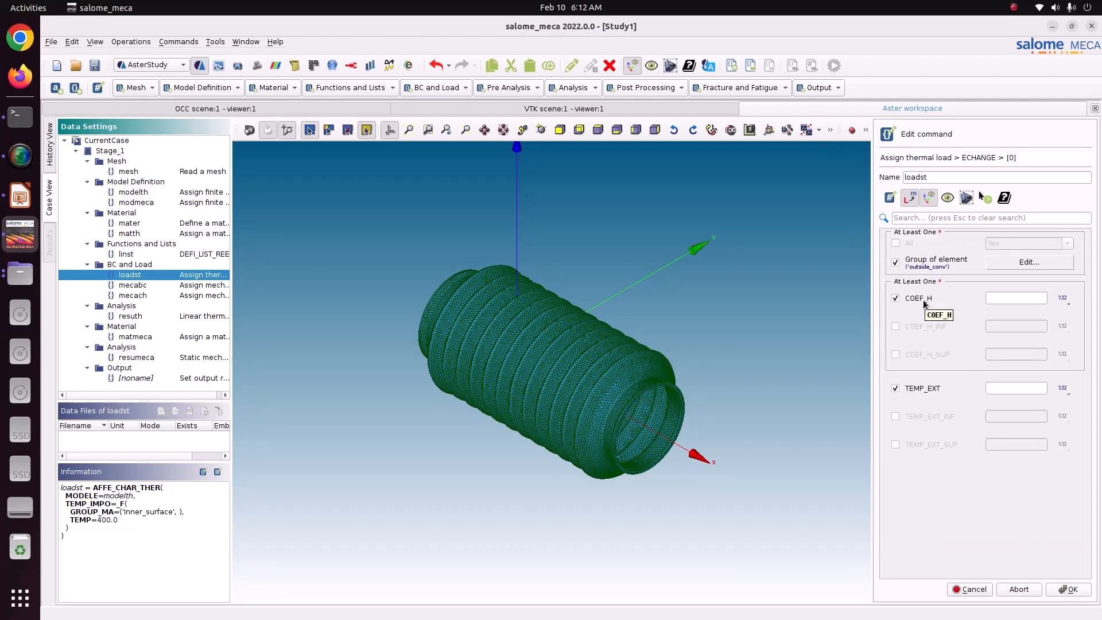
{"action": "left_click", "coordinate": [1012, 296]}
{"action": "left_click", "coordinate": [1003, 389]}
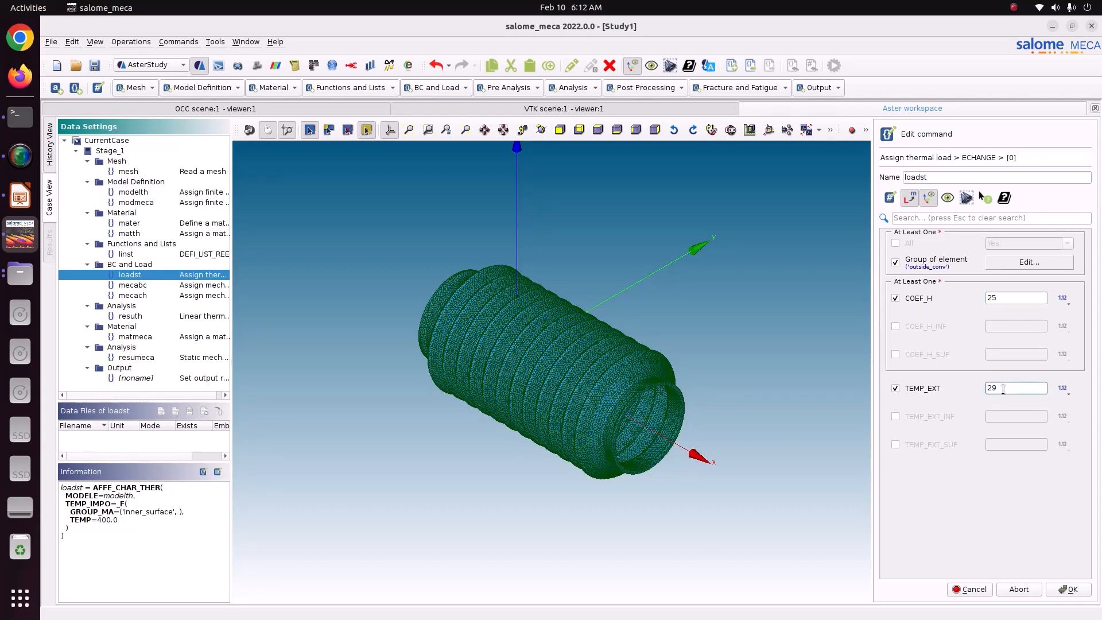
{"action": "left_click", "coordinate": [1066, 588]}
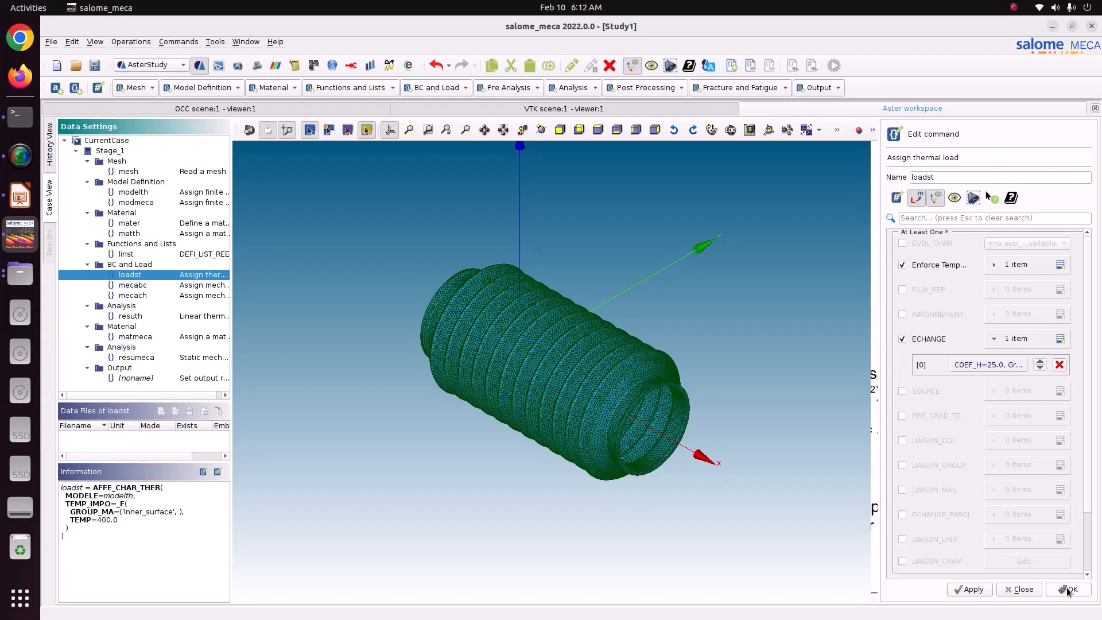
{"action": "left_click", "coordinate": [969, 589]}
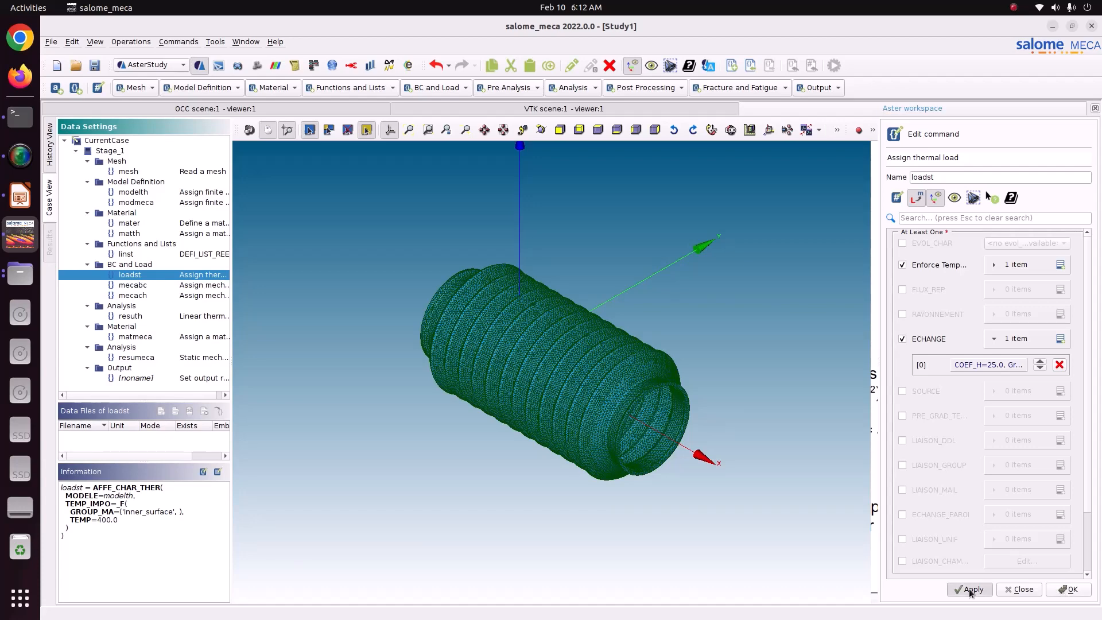
{"action": "left_click", "coordinate": [1072, 589]}
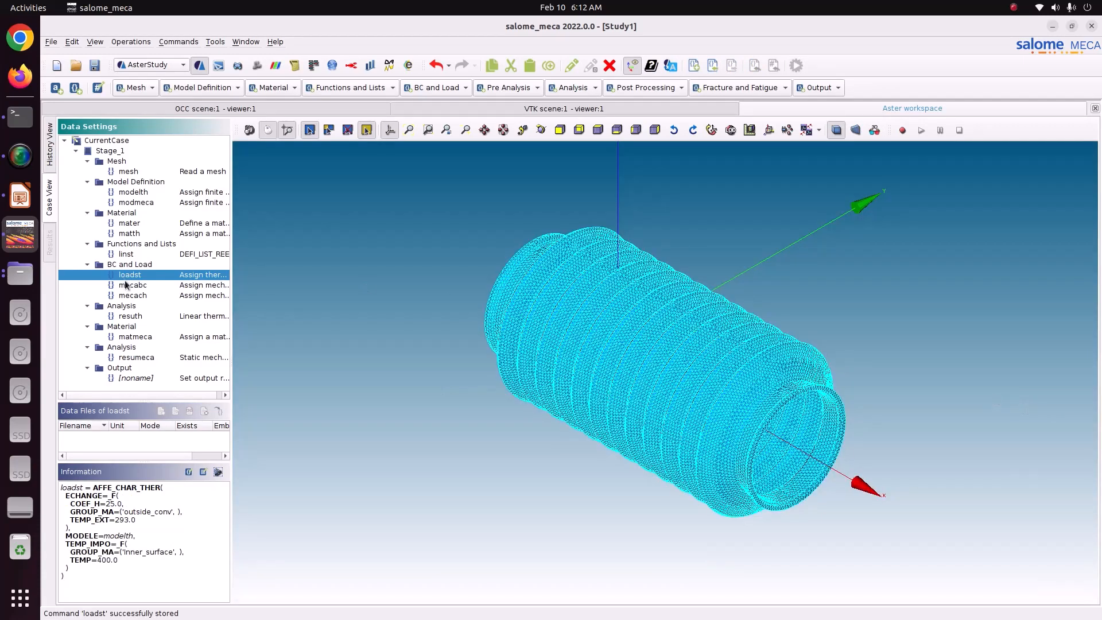
Review the definitions of the mecabc and mecach mechanical loads and the resuth thermal analysis.
{"action": "left_click", "coordinate": [130, 285]}
{"action": "left_click", "coordinate": [134, 296]}
{"action": "left_click", "coordinate": [129, 317]}
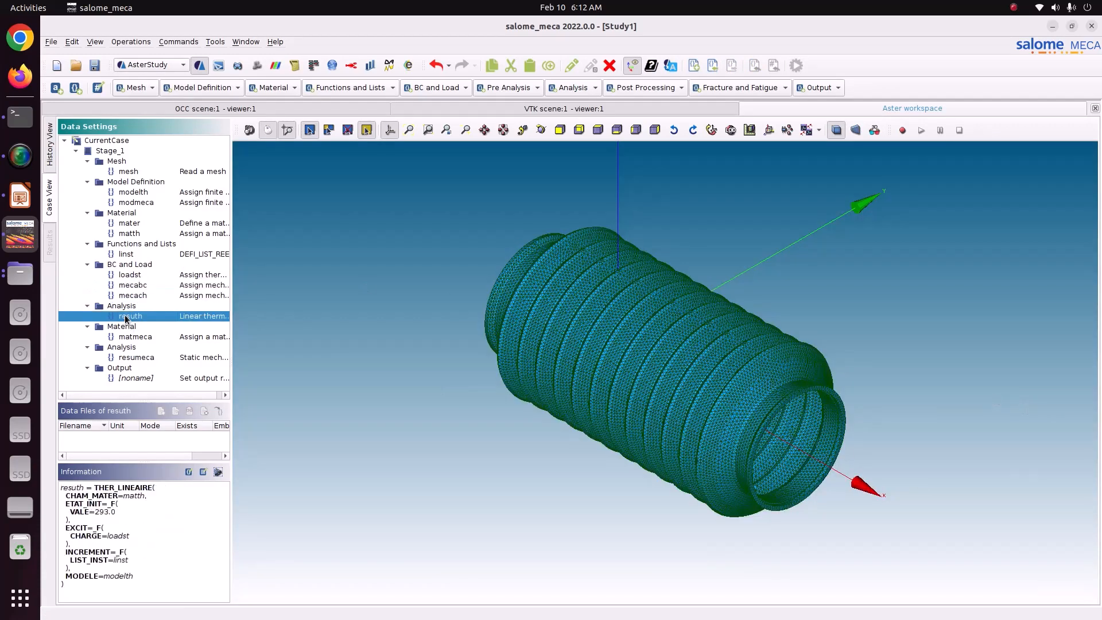
Review the matmeca and resumeca definitions, and add a CALC_CHAMP post-processing command using resumeca as its result.
{"action": "left_click", "coordinate": [136, 337]}
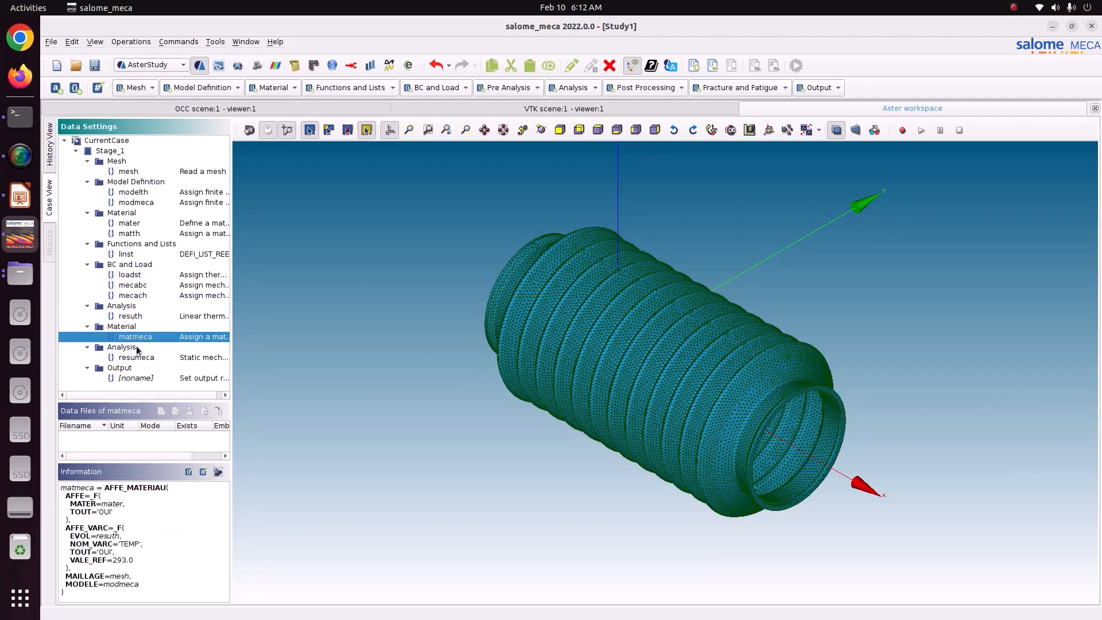
{"action": "left_click", "coordinate": [136, 357]}
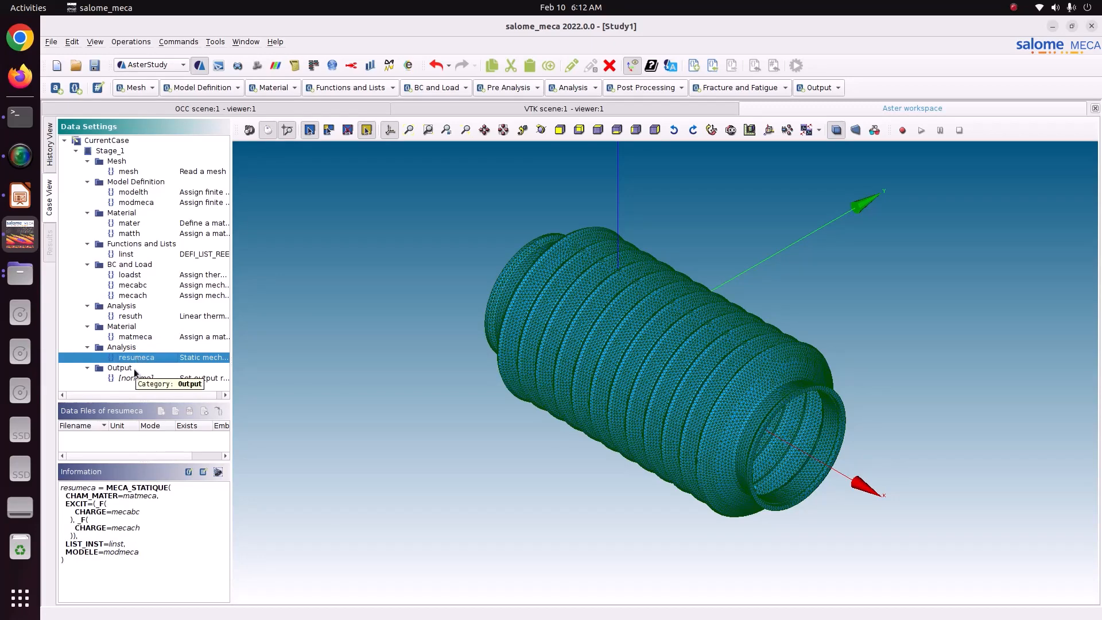
{"action": "left_click", "coordinate": [642, 89]}
{"action": "left_click", "coordinate": [643, 99]}
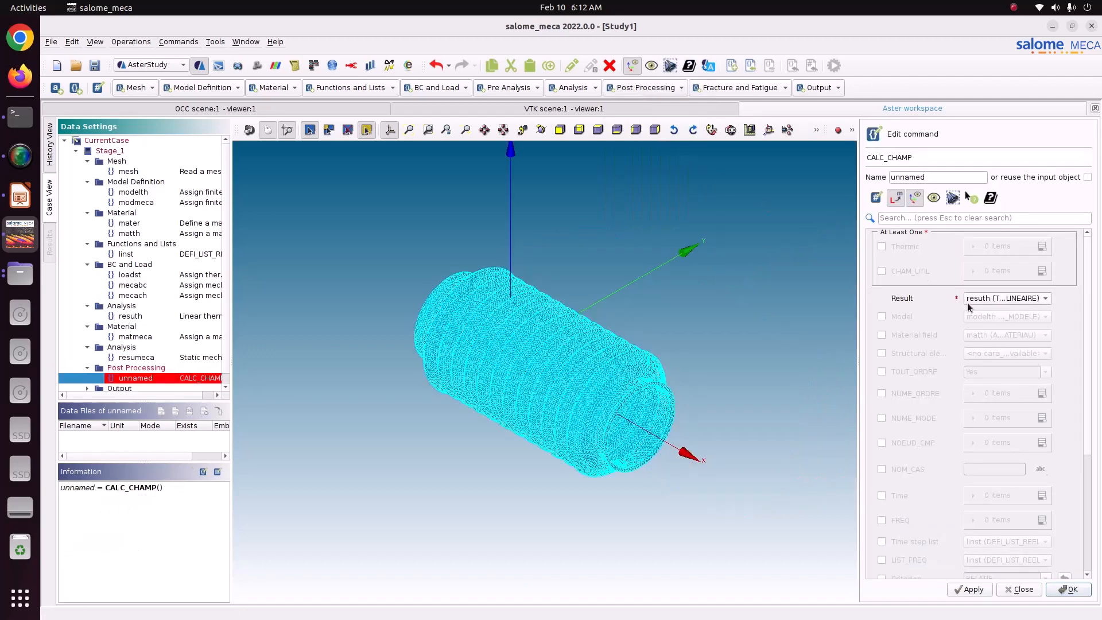
{"action": "left_click", "coordinate": [988, 299]}
{"action": "left_click", "coordinate": [989, 311]}
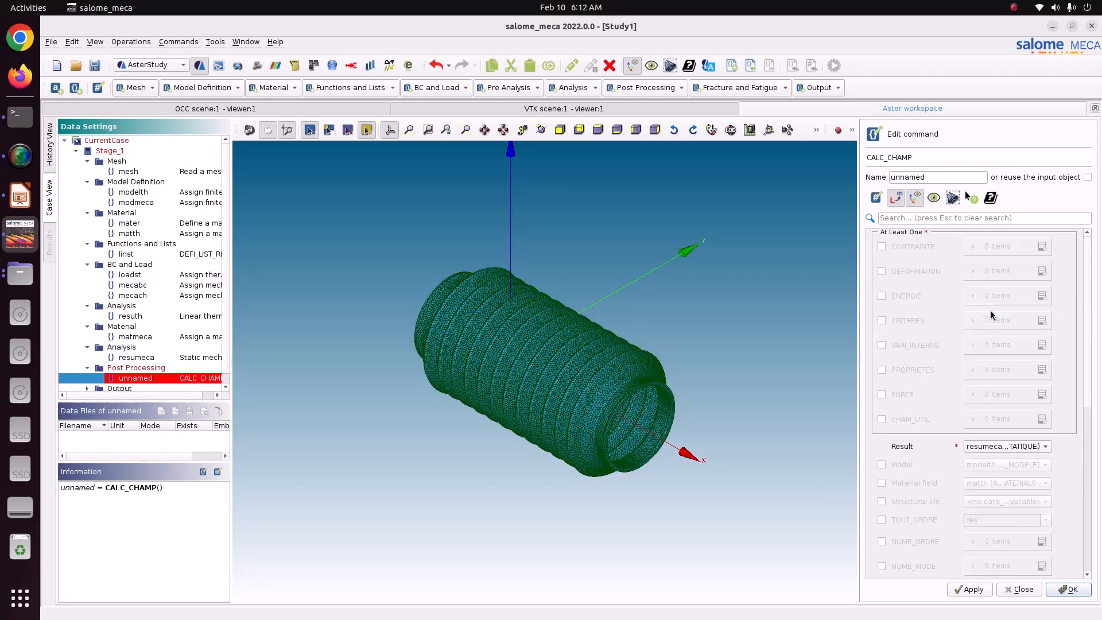
Enable CONTRAINTE and CRITERES in the CALC_CHAMP command, and add SIGM_ELNO and SIGM_NOEU as the CONTRAINTE items.
{"action": "left_click", "coordinate": [905, 248]}
{"action": "left_click", "coordinate": [907, 320]}
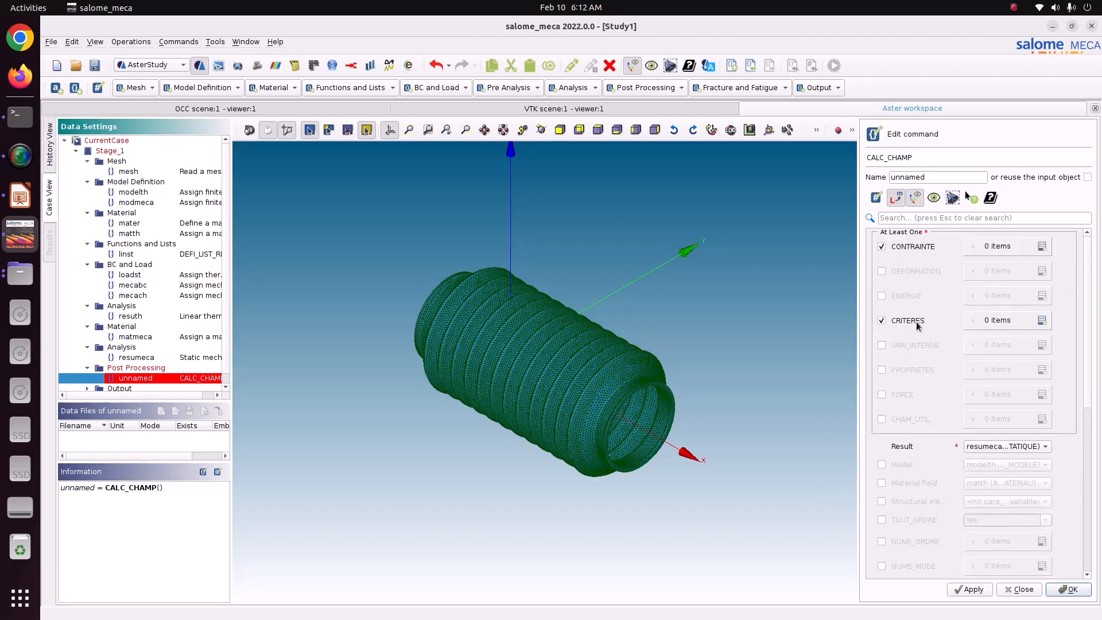
{"action": "left_click", "coordinate": [1040, 250]}
{"action": "left_click", "coordinate": [1040, 250]}
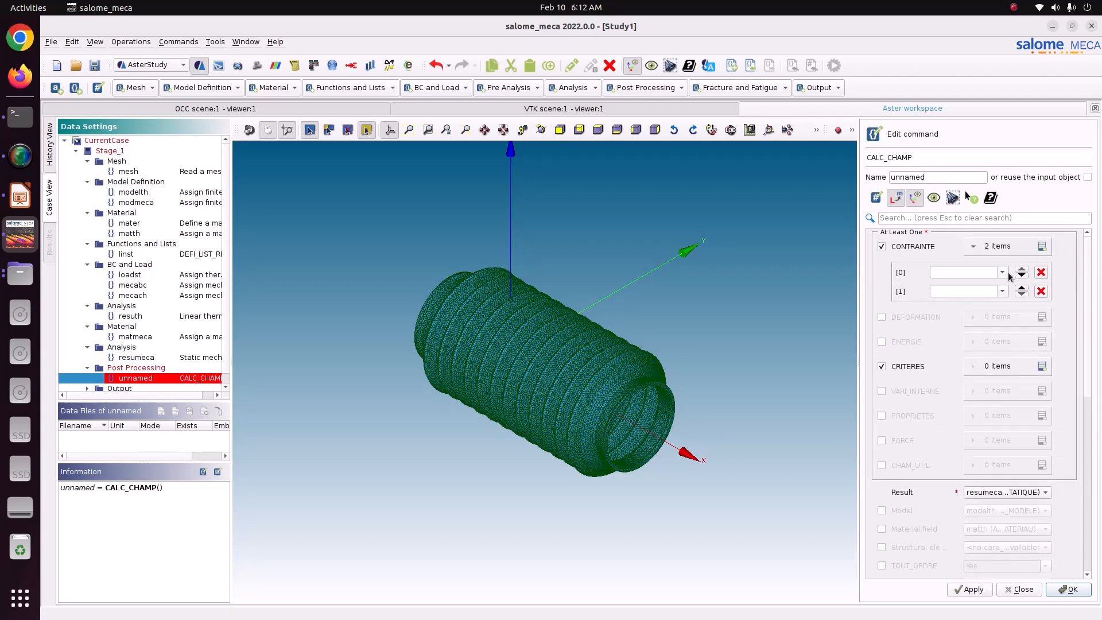
{"action": "left_click", "coordinate": [1002, 272]}
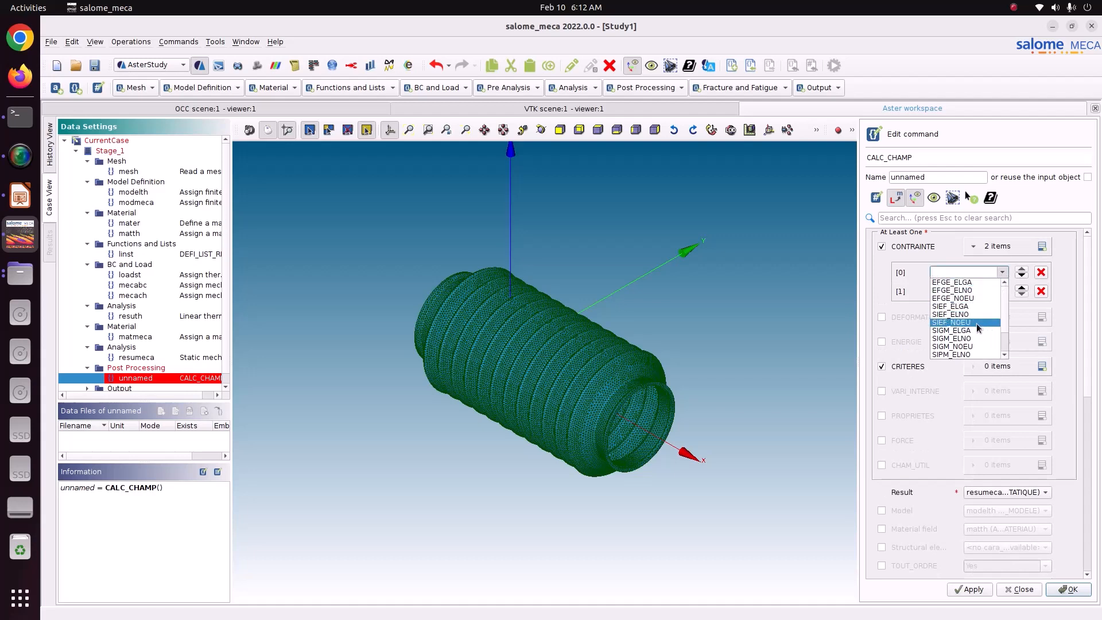
{"action": "left_click", "coordinate": [978, 338]}
{"action": "left_click", "coordinate": [998, 291]}
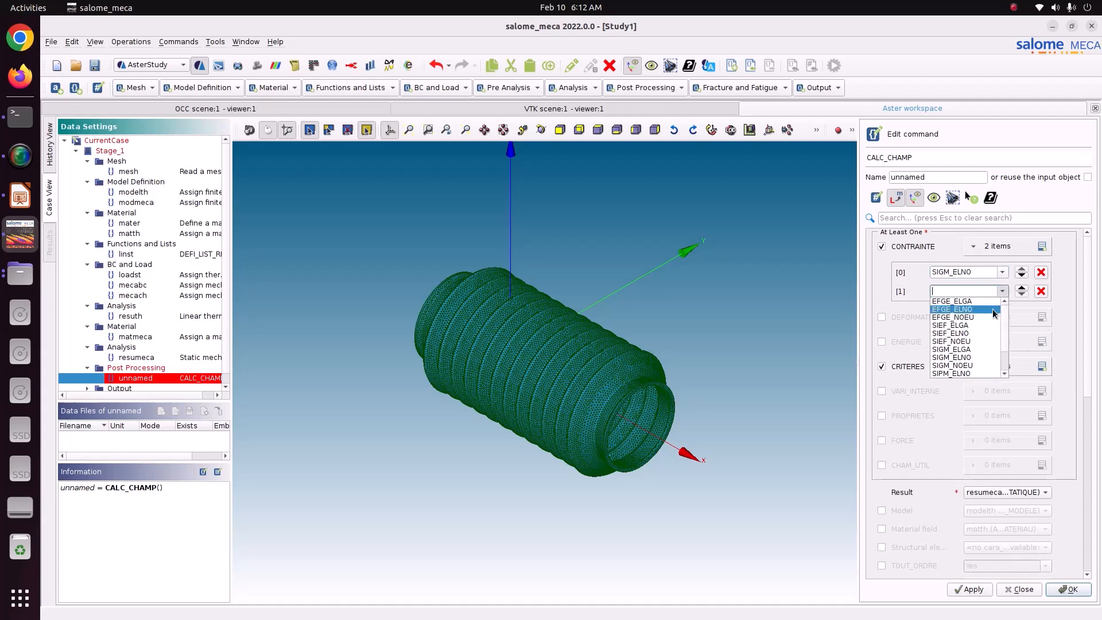
{"action": "left_click", "coordinate": [969, 368]}
Add SIEQ_ELNO and SIEQ_NOEU as the CRITERES items and store the CALC_CHAMP command.
{"action": "left_click", "coordinate": [1041, 366]}
{"action": "left_click", "coordinate": [1041, 366]}
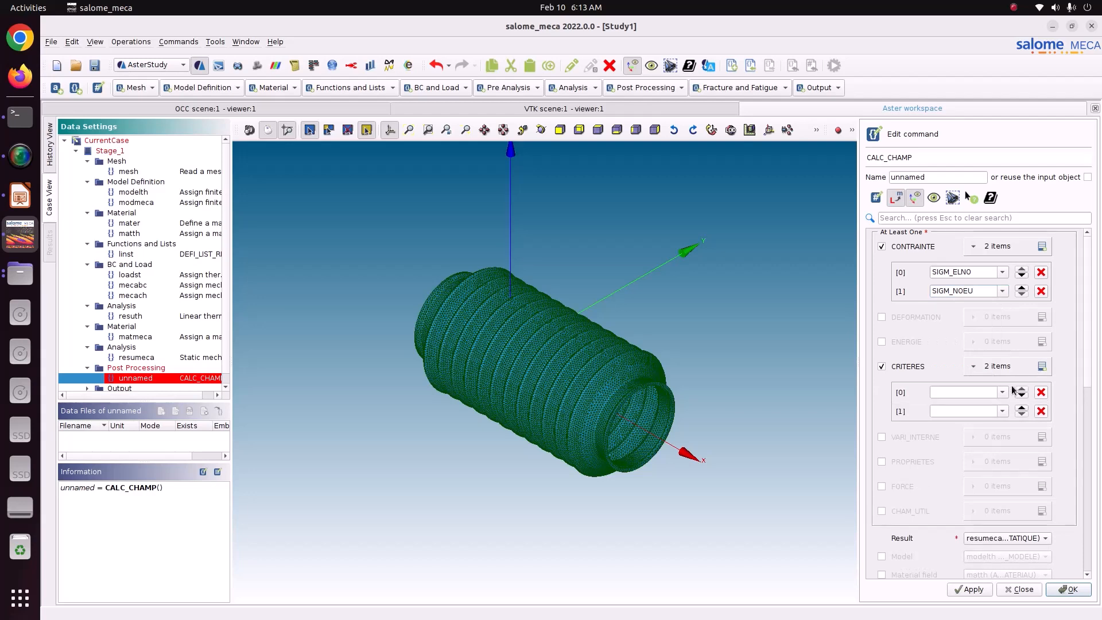
{"action": "left_click", "coordinate": [1001, 392]}
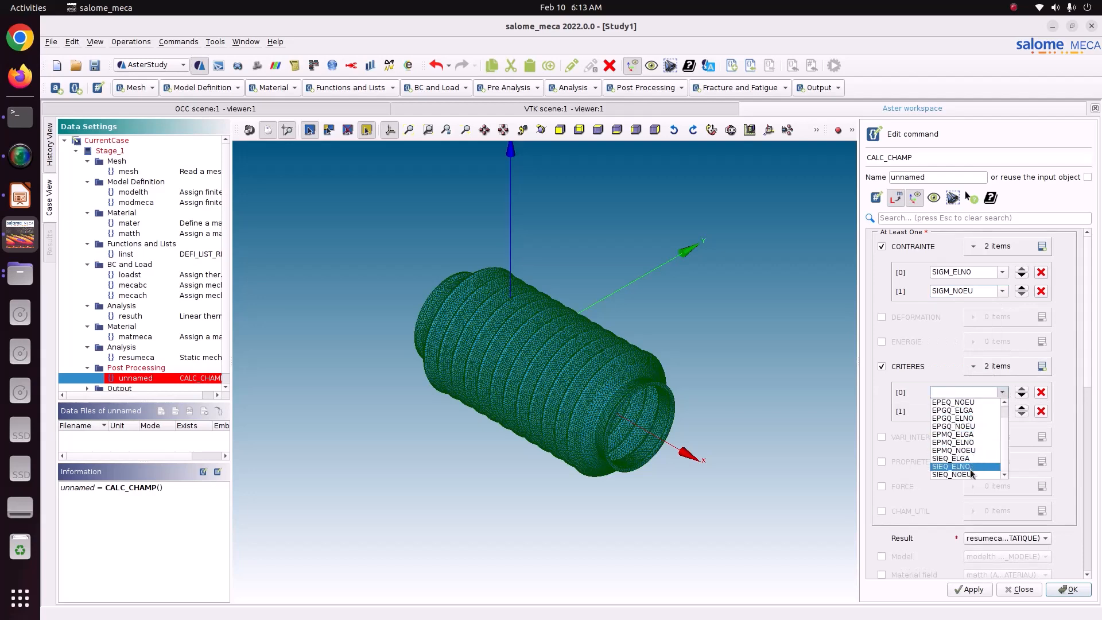
{"action": "left_click", "coordinate": [970, 468]}
{"action": "left_click", "coordinate": [1001, 411]}
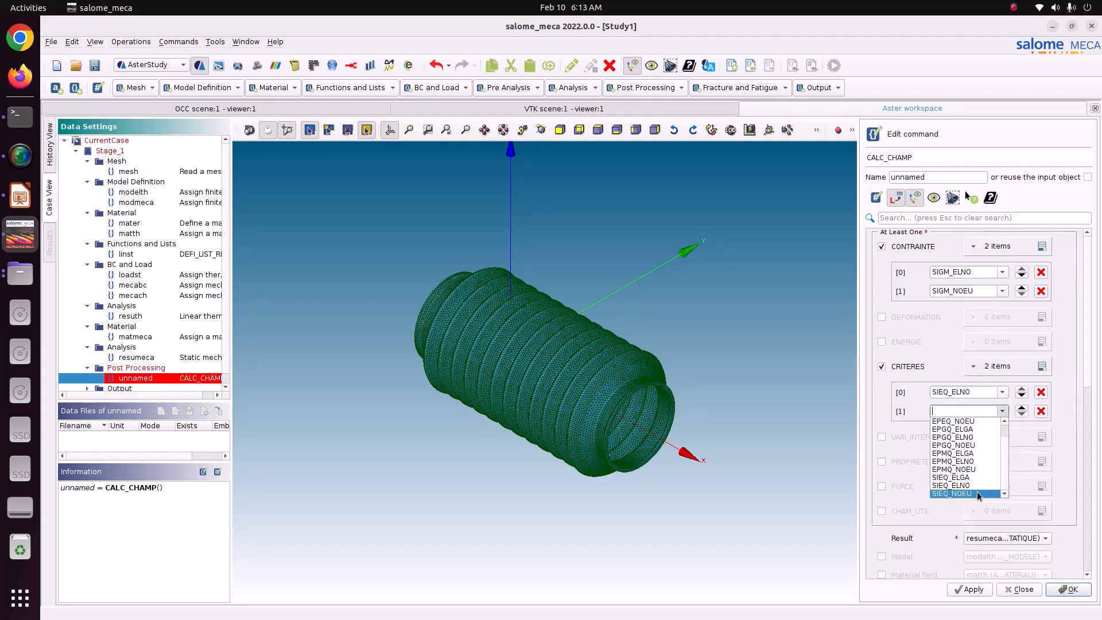
{"action": "left_click", "coordinate": [977, 491]}
{"action": "left_click_drag", "start_coordinate": [975, 409], "coordinate": [920, 405]}
{"action": "left_click_drag", "start_coordinate": [979, 290], "coordinate": [919, 287]}
{"action": "left_click", "coordinate": [969, 589]}
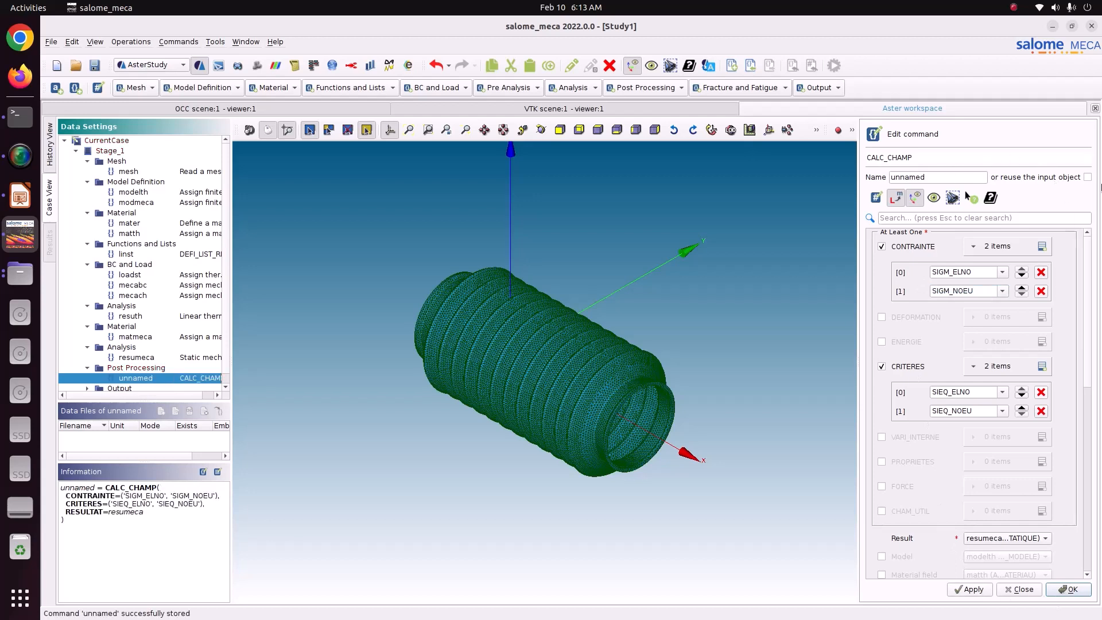
Make the CALC_CHAMP command reuse its input object, and store and close it.
{"action": "left_click", "coordinate": [1087, 176]}
{"action": "left_click", "coordinate": [973, 588]}
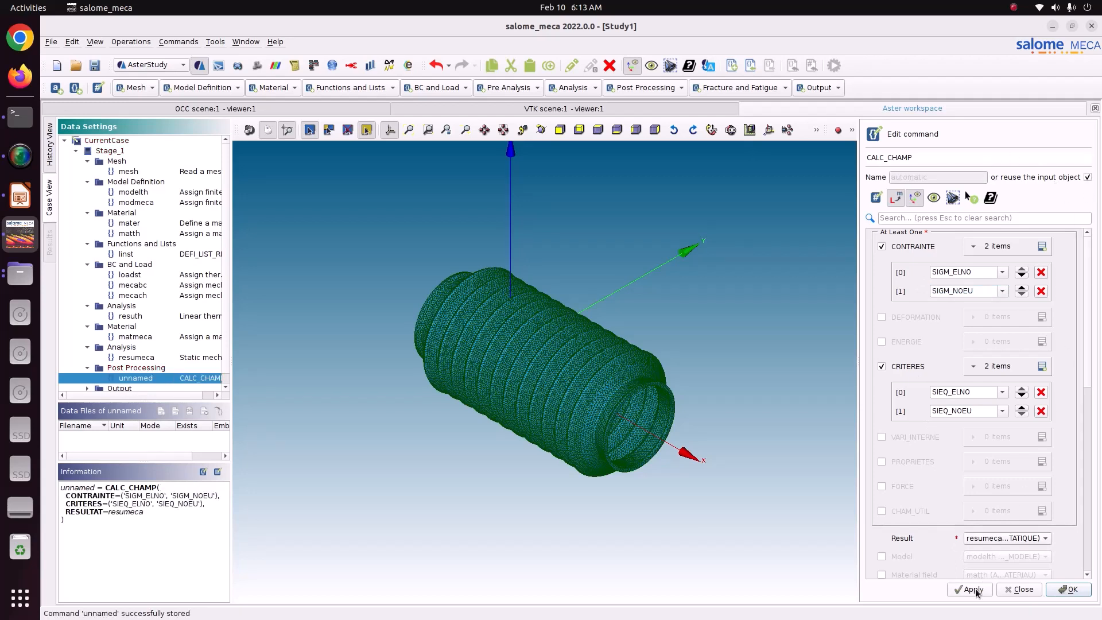
{"action": "left_click", "coordinate": [1070, 589]}
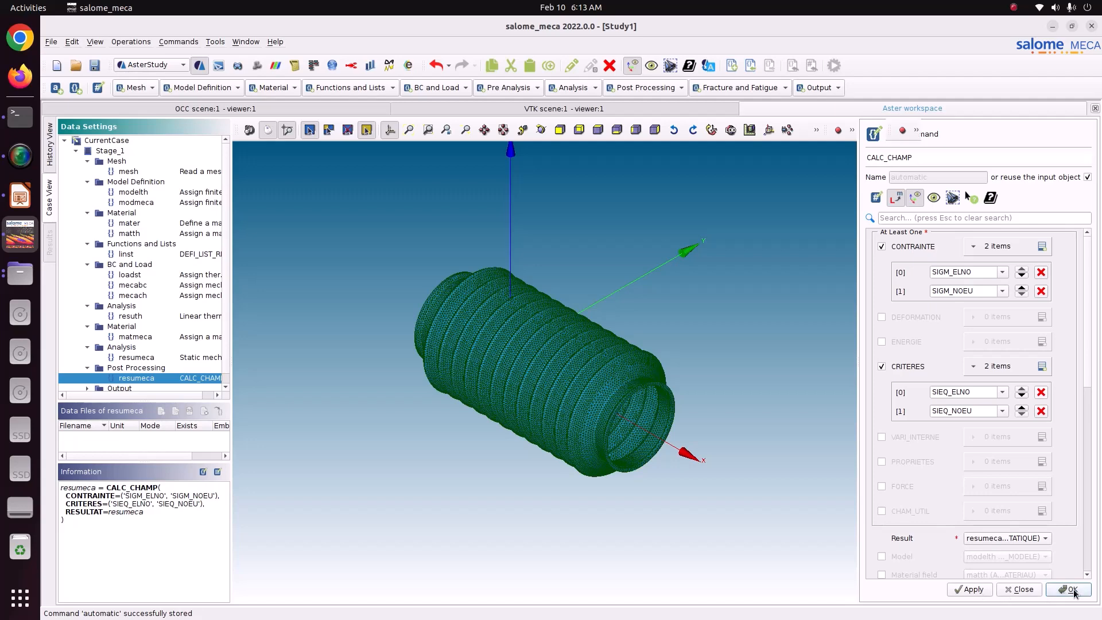
Edit the output results command so its second result item uses resumeca (CALC_CHAMP), and store it.
{"action": "scroll", "coordinate": [146, 335], "scroll_direction": "down", "scroll_amount": 1}
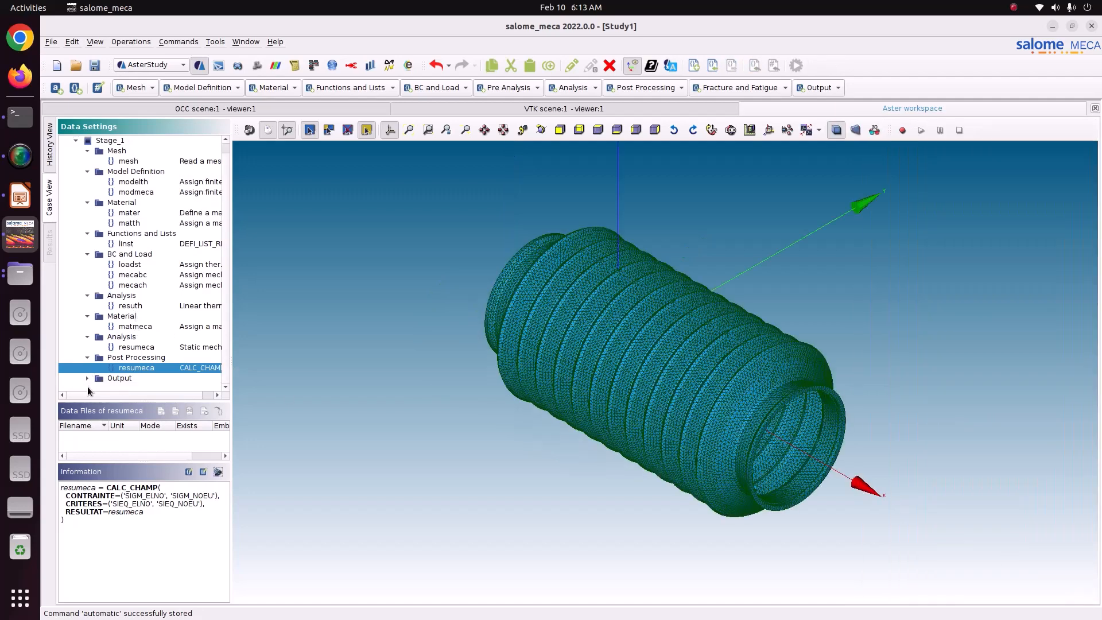
{"action": "left_click", "coordinate": [88, 377]}
{"action": "left_click", "coordinate": [136, 388]}
{"action": "double_click", "coordinate": [136, 389]}
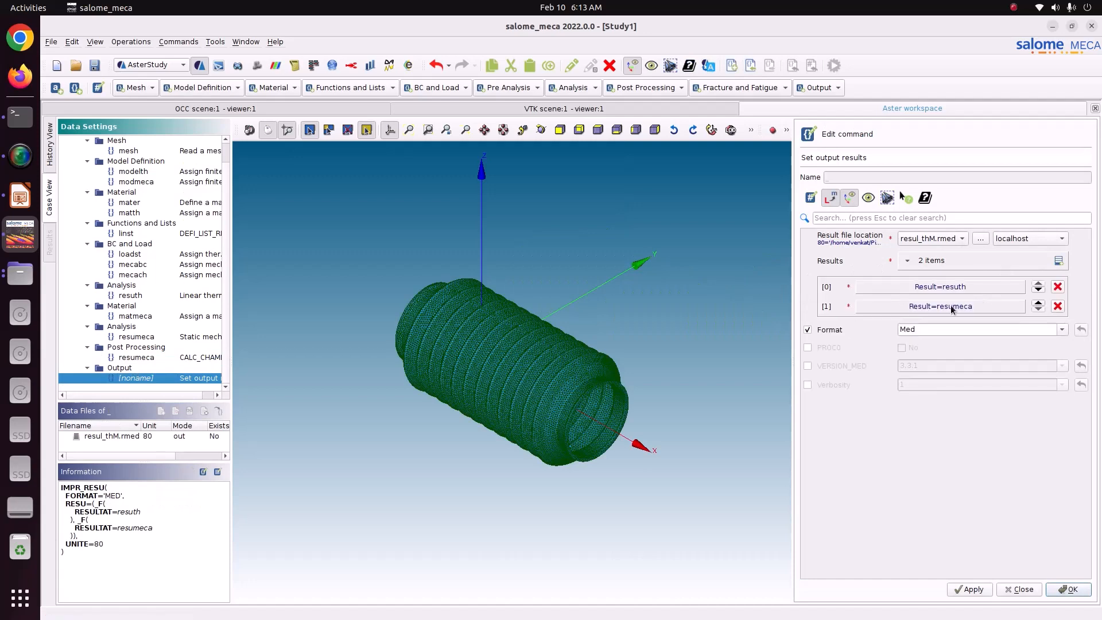
{"action": "left_click", "coordinate": [942, 305]}
{"action": "left_click", "coordinate": [959, 280]}
{"action": "left_click", "coordinate": [961, 293]}
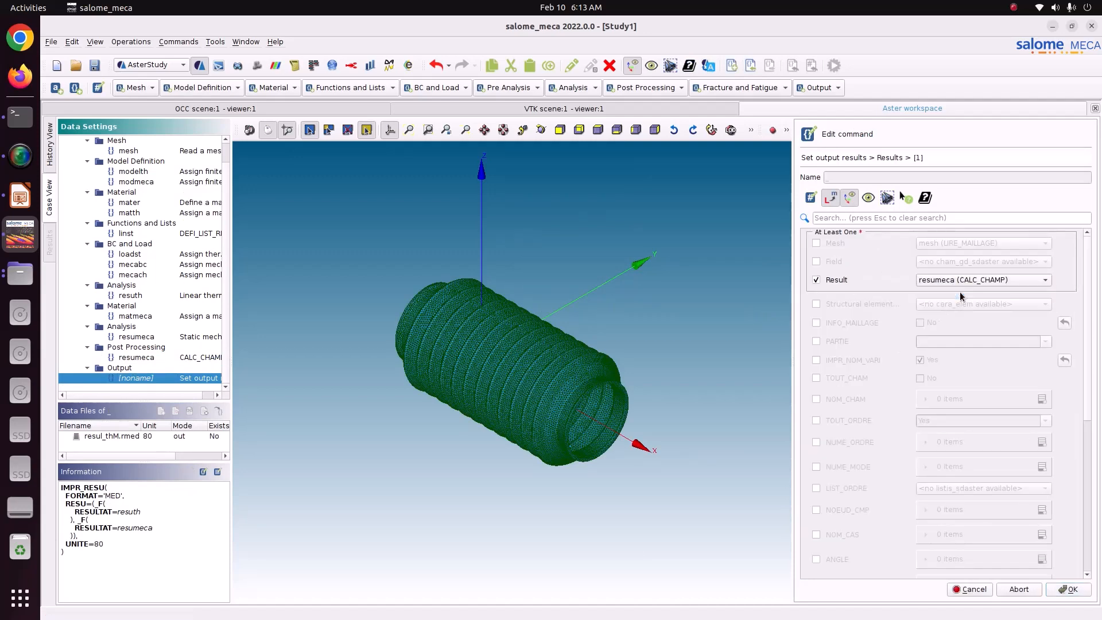
{"action": "left_click", "coordinate": [1072, 591]}
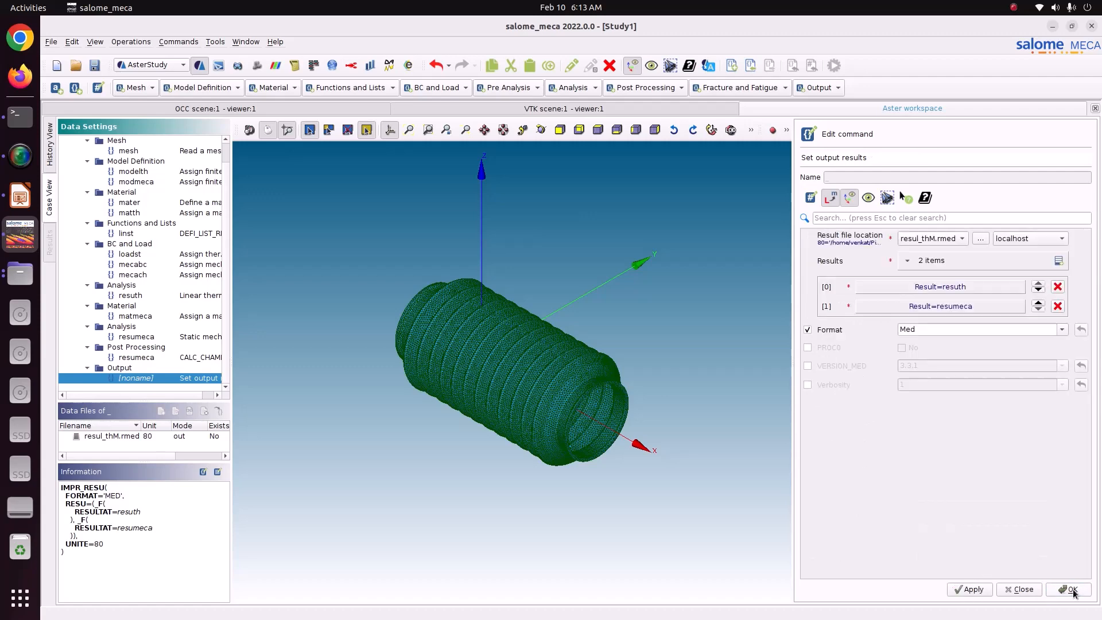
{"action": "left_click", "coordinate": [969, 589]}
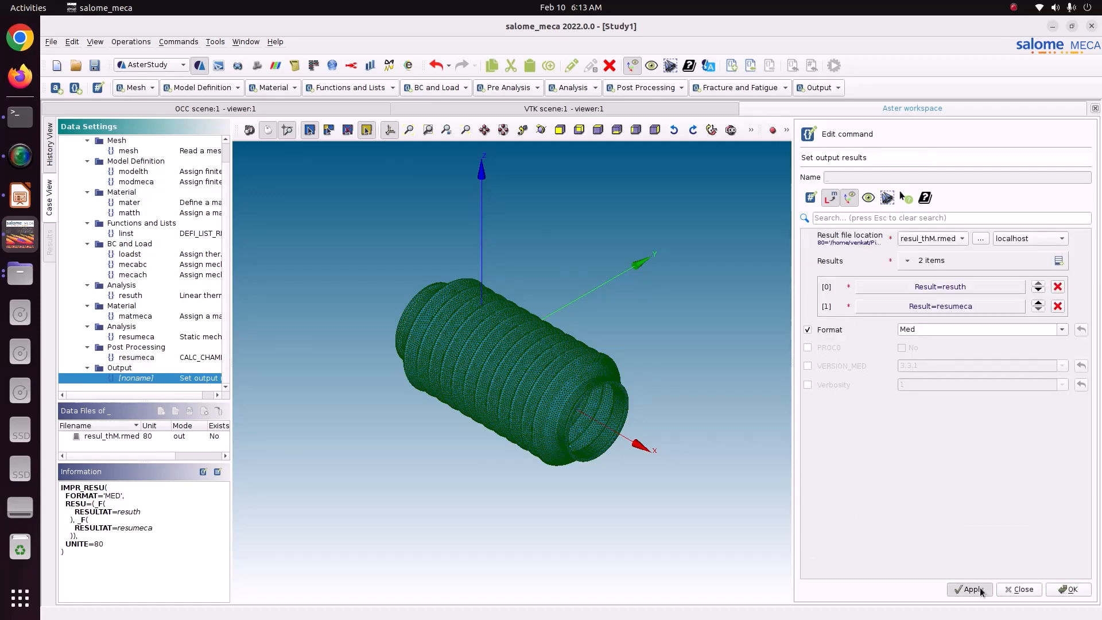
{"action": "left_click", "coordinate": [1070, 589]}
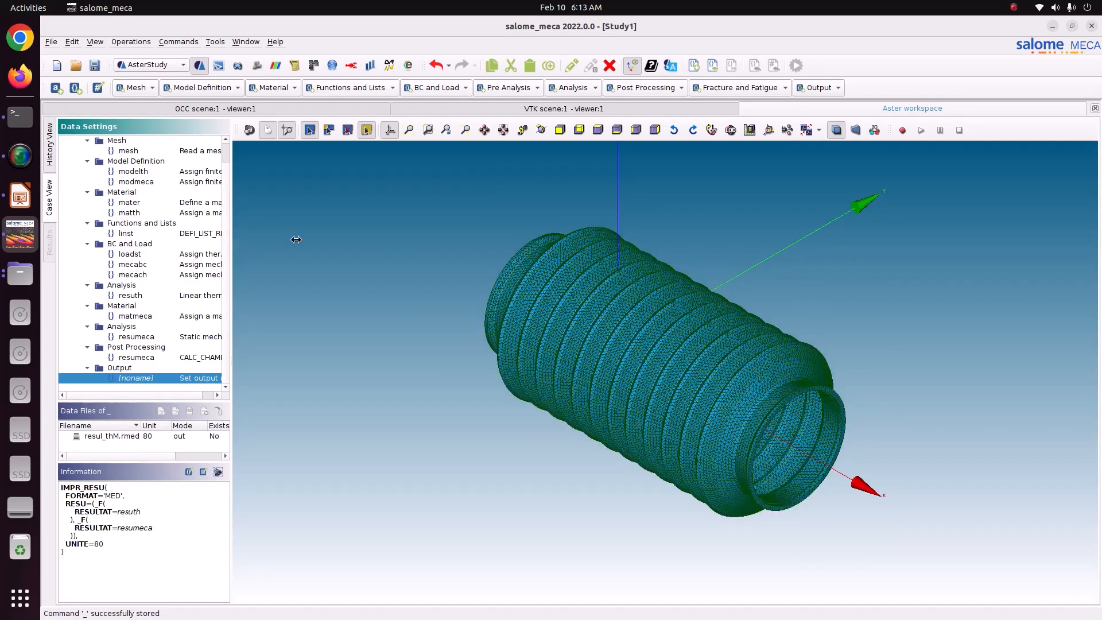
Widen the data settings area and review the mesh, modelth, modmeca and mater definitions, including RHO_CP in the material.
{"action": "left_click_drag", "start_coordinate": [229, 238], "coordinate": [316, 238]}
{"action": "left_click", "coordinate": [130, 160]}
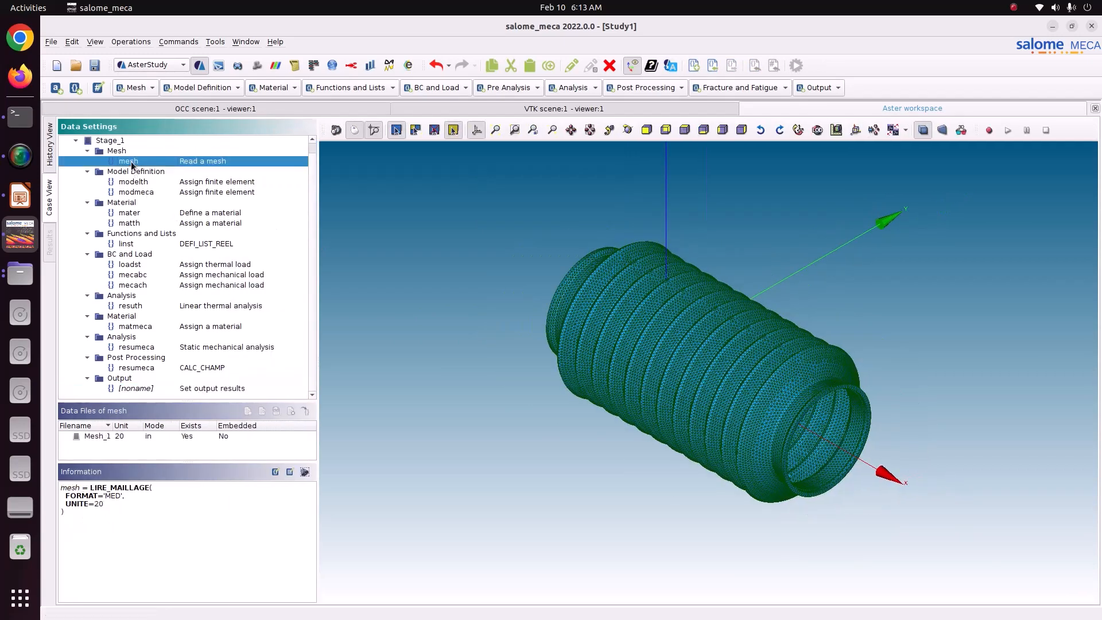
{"action": "left_click", "coordinate": [138, 182]}
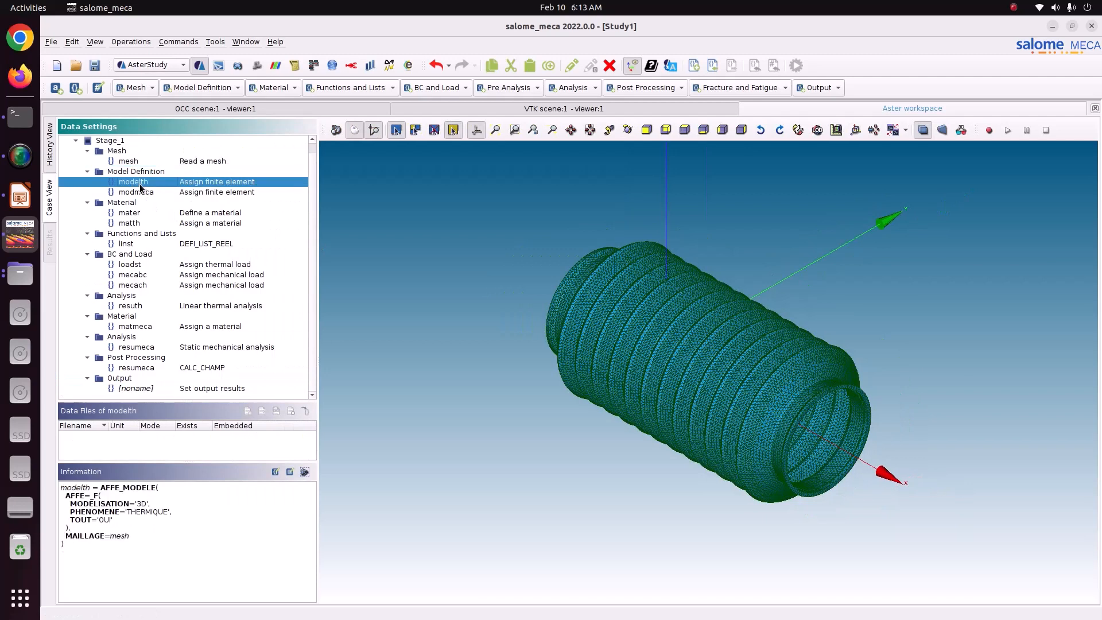
{"action": "left_click", "coordinate": [151, 191]}
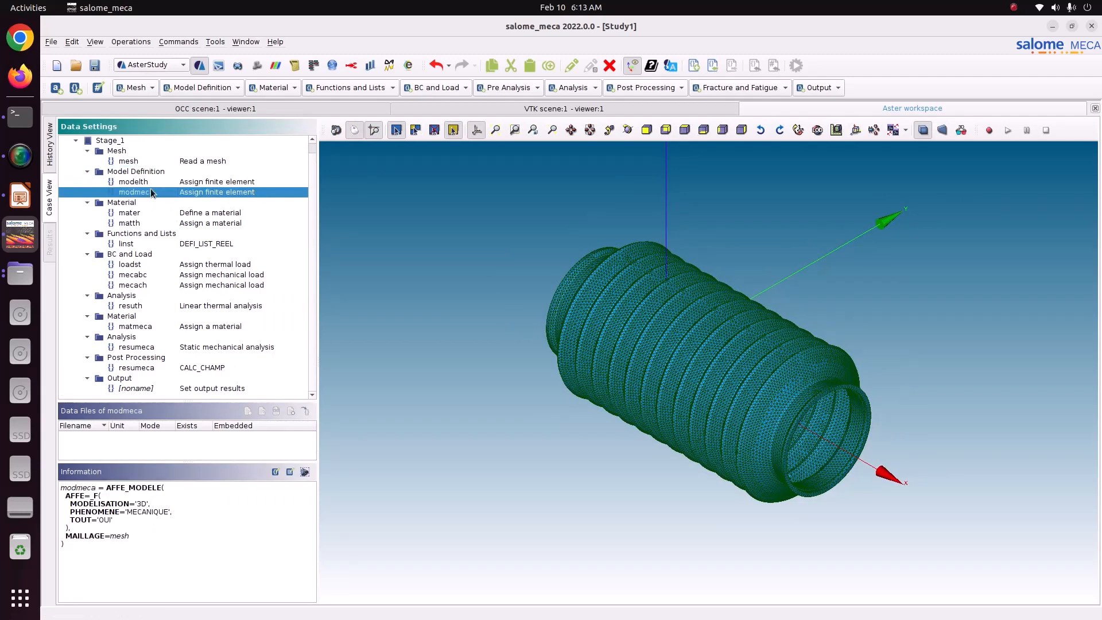
{"action": "left_click", "coordinate": [147, 212]}
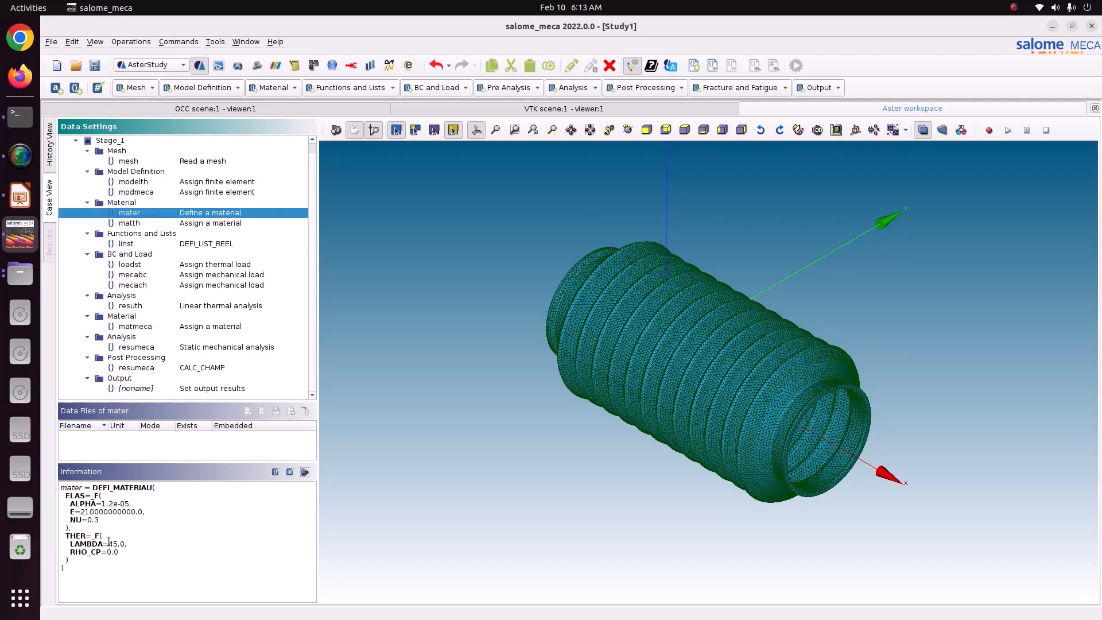
{"action": "left_click_drag", "start_coordinate": [71, 552], "coordinate": [119, 552]}
Disable the volumetric heat parameter (RHO_CP) in the mater material's isotropic heat conduction properties, and store the material.
{"action": "double_click", "coordinate": [136, 209]}
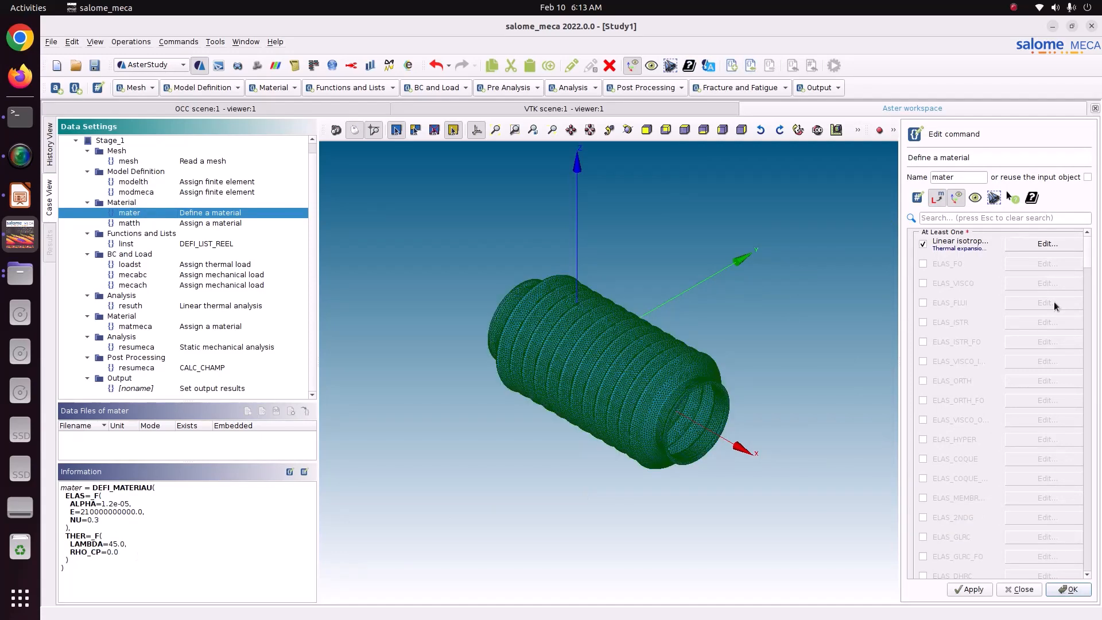
{"action": "left_click", "coordinate": [969, 217]}
{"action": "type", "text": "ther"}
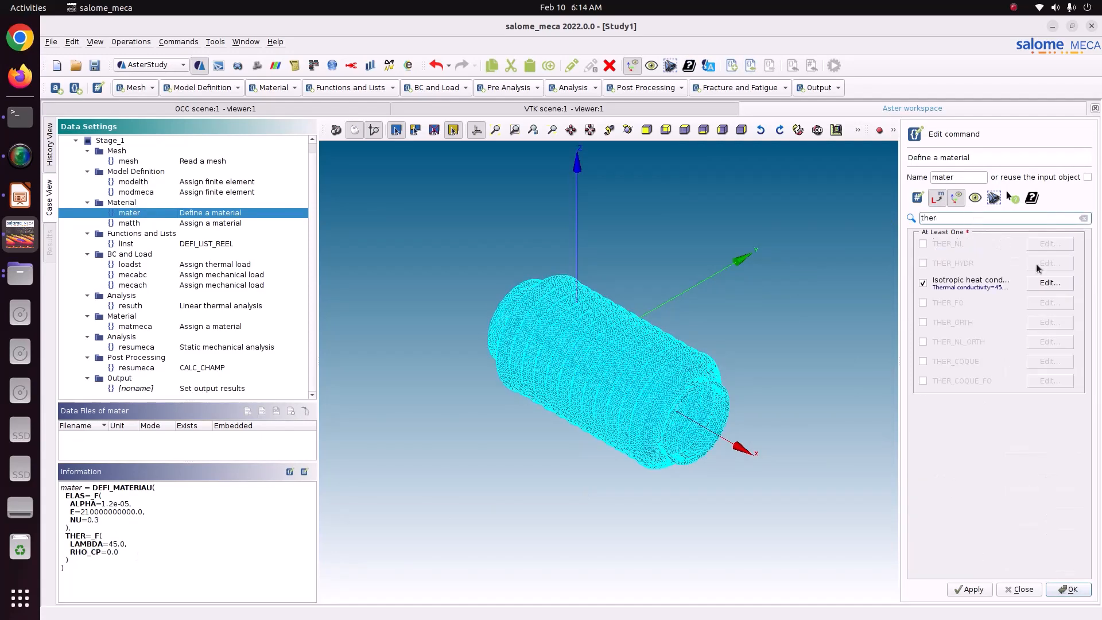
{"action": "left_click", "coordinate": [1049, 283]}
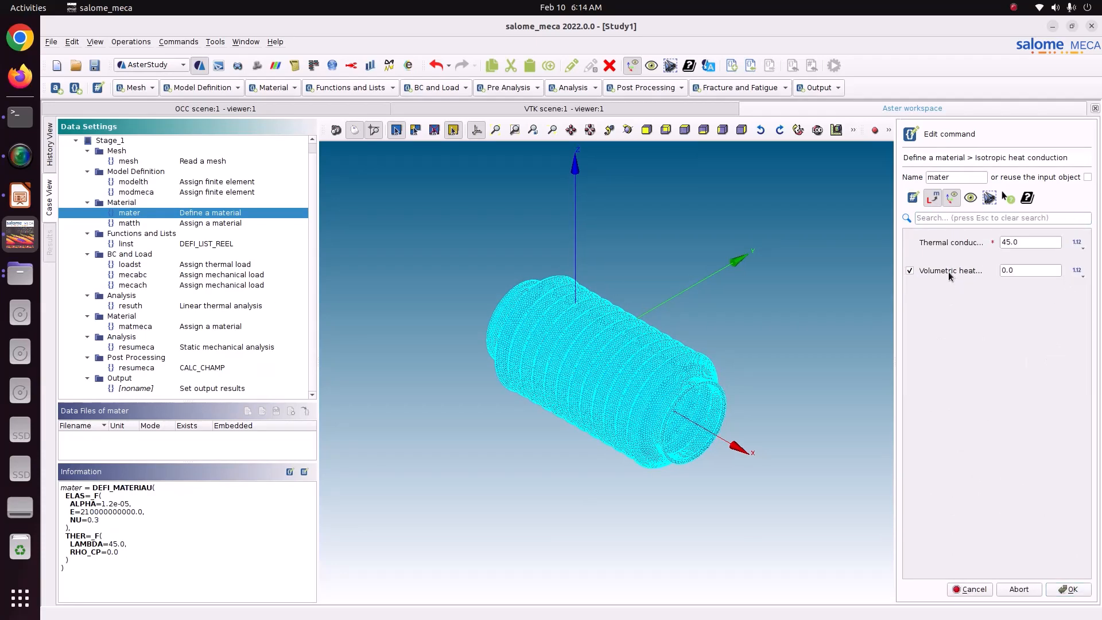
{"action": "left_click", "coordinate": [1065, 589]}
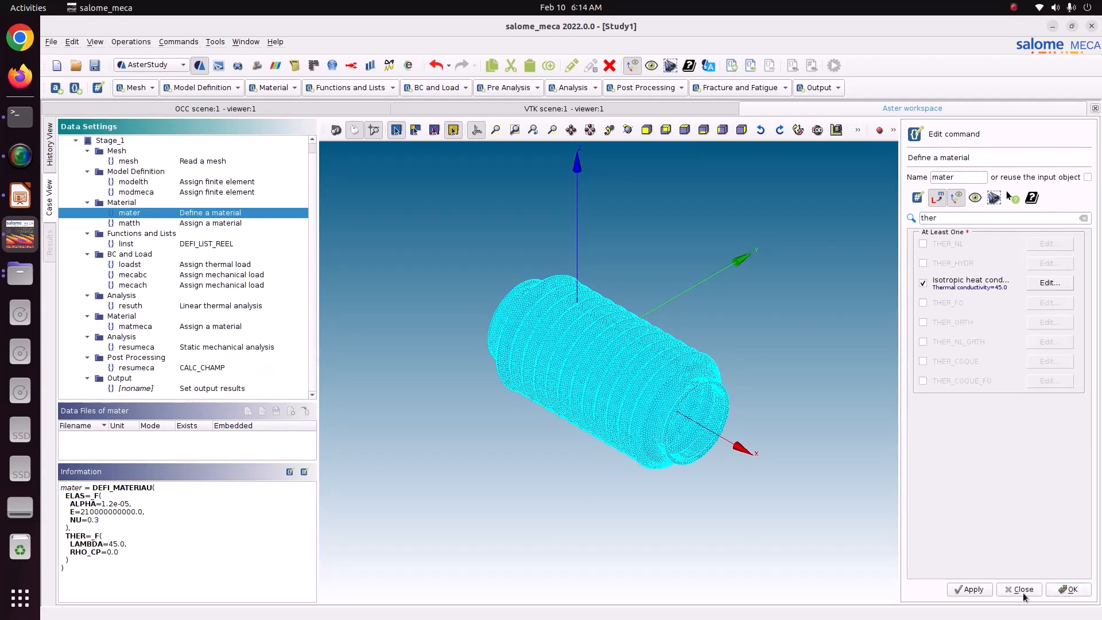
{"action": "left_click", "coordinate": [970, 589]}
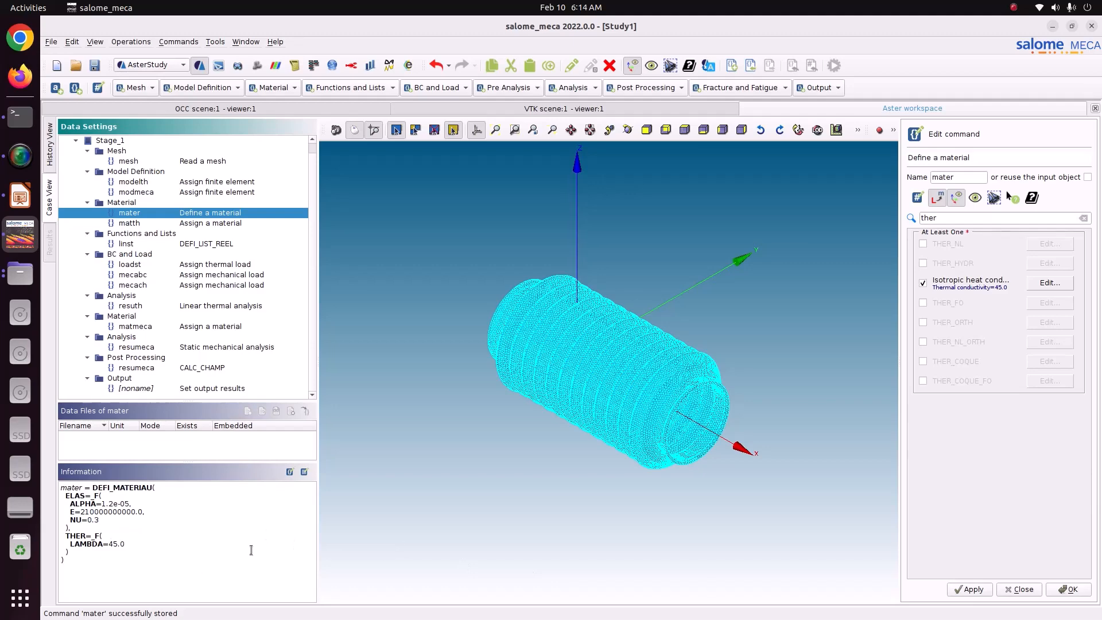
{"action": "left_click", "coordinate": [1068, 589]}
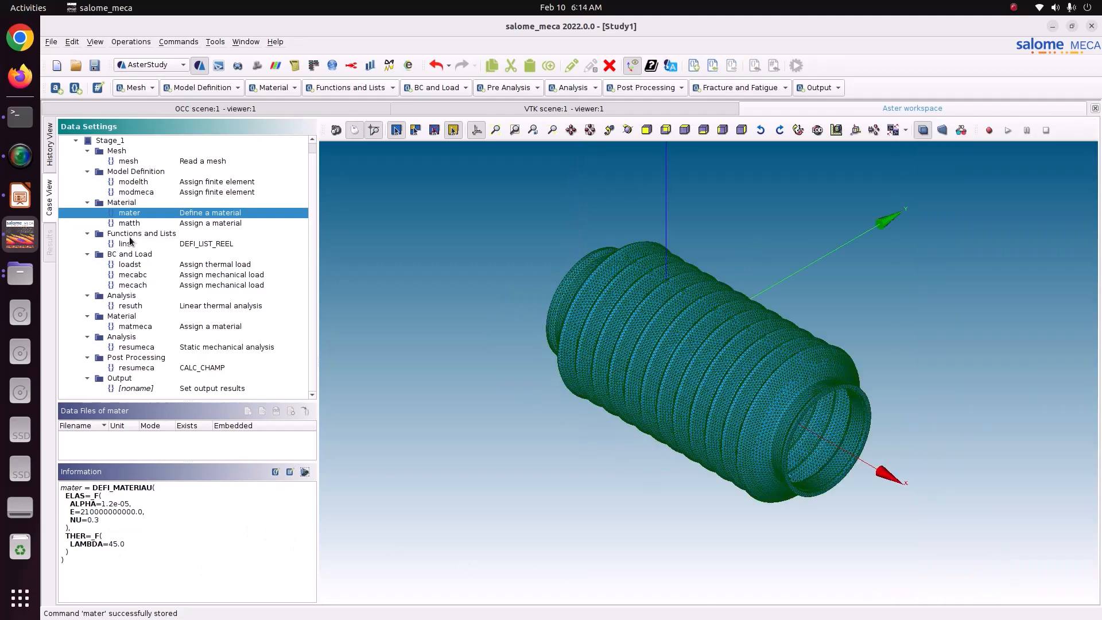
Delete the linst DEFI_LIST_REEL list from the stage.
{"action": "left_click", "coordinate": [137, 244]}
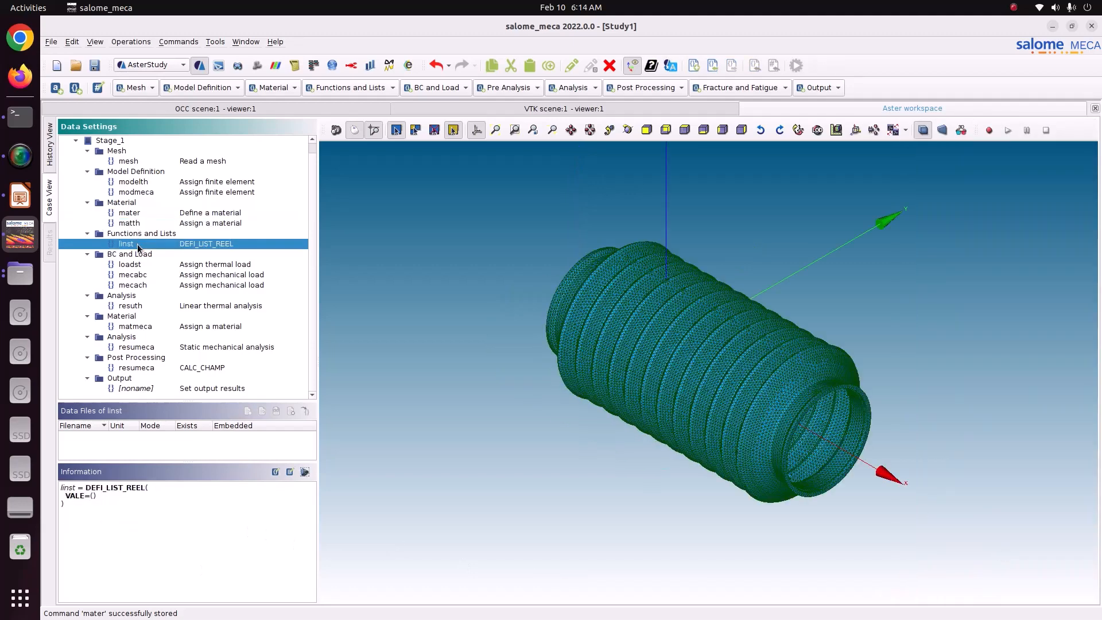
{"action": "right_click", "coordinate": [136, 243]}
{"action": "left_click", "coordinate": [191, 276]}
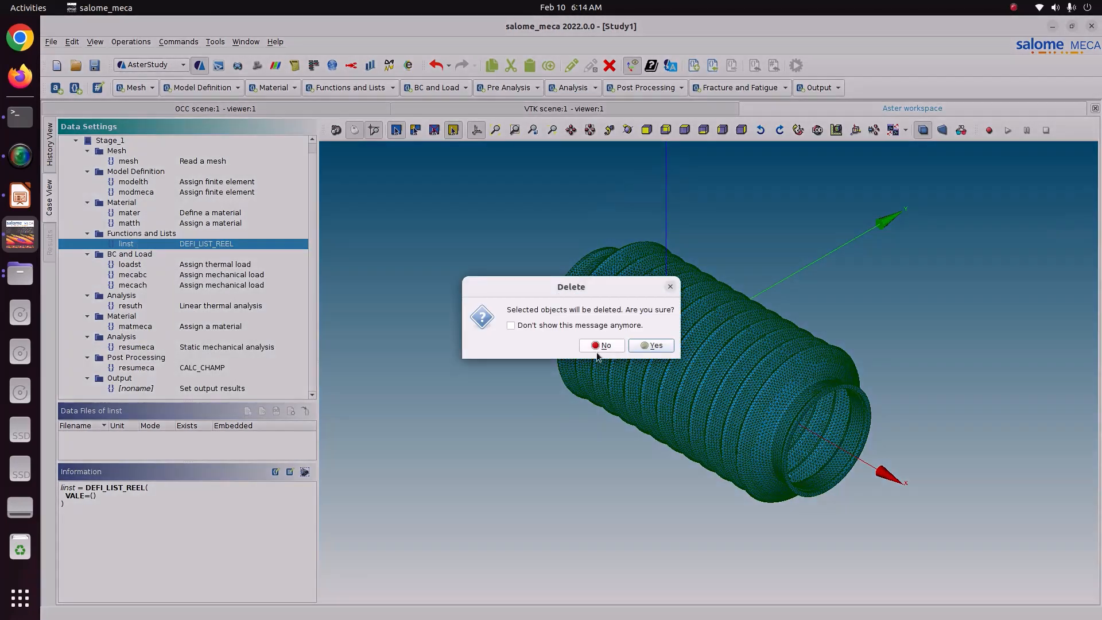
{"action": "left_click", "coordinate": [638, 346]}
Review the definitions of the loadst thermal load and the mecabc and mecach mechanical loads.
{"action": "left_click", "coordinate": [158, 253]}
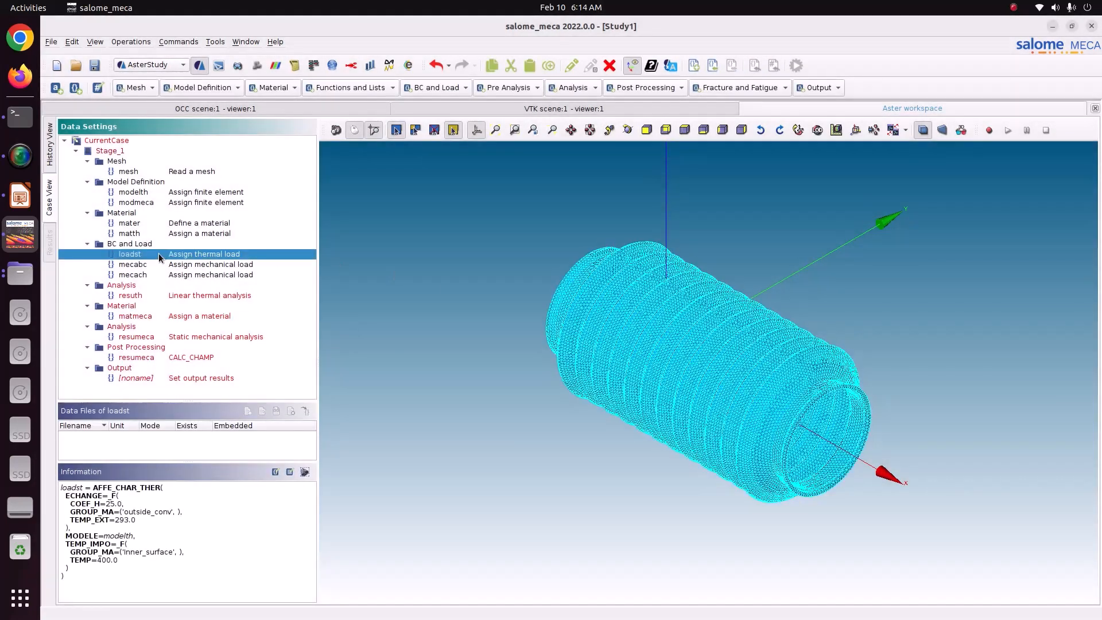
{"action": "left_click", "coordinate": [161, 265]}
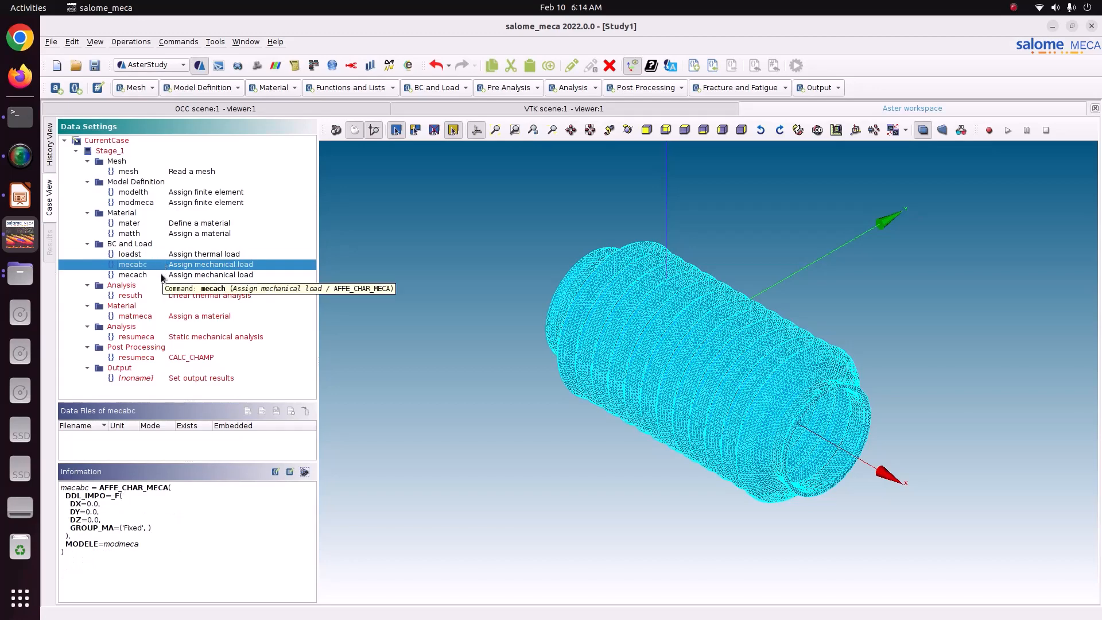
{"action": "left_click", "coordinate": [160, 273]}
Disable the initial condition and timestepping in the resuth linear thermal analysis, check its load list, and store the command.
{"action": "left_click", "coordinate": [152, 295]}
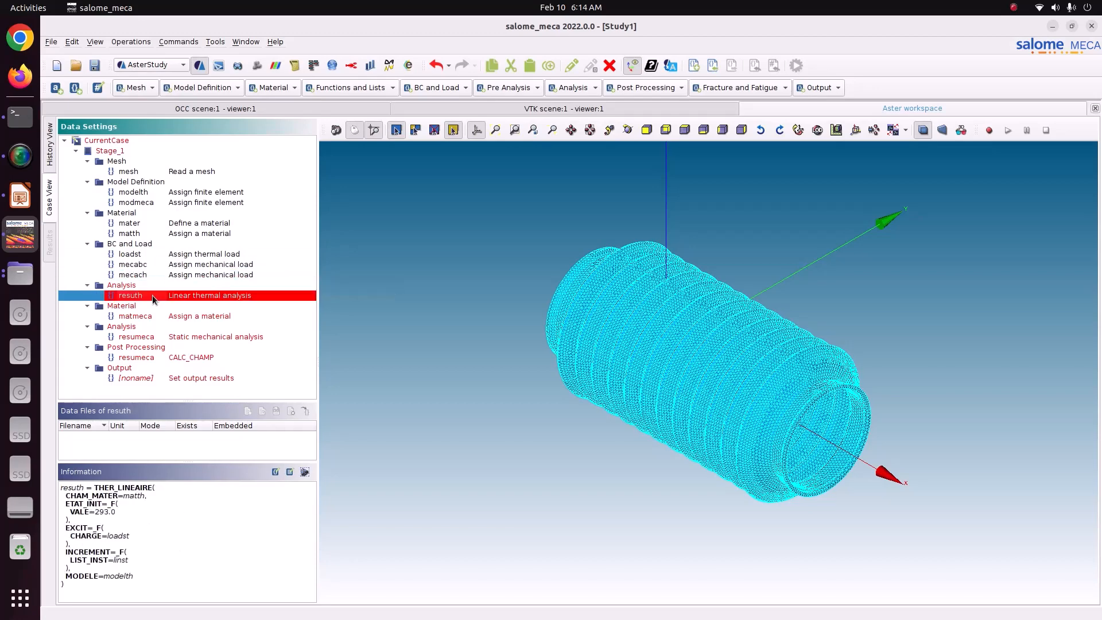
{"action": "double_click", "coordinate": [152, 294]}
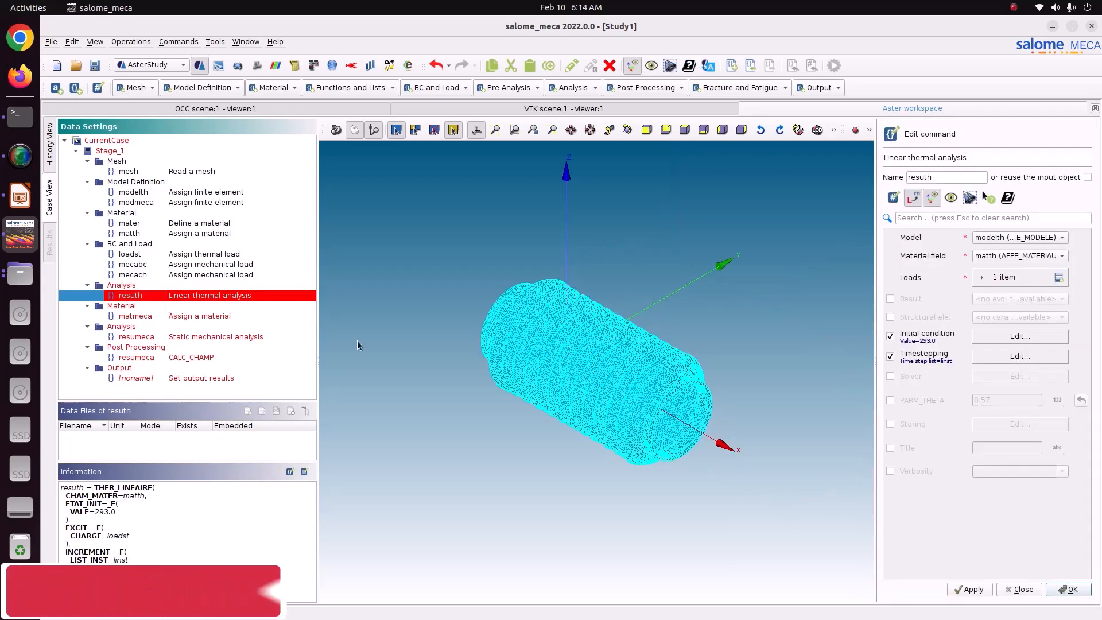
{"action": "left_click", "coordinate": [937, 334]}
{"action": "left_click", "coordinate": [937, 354]}
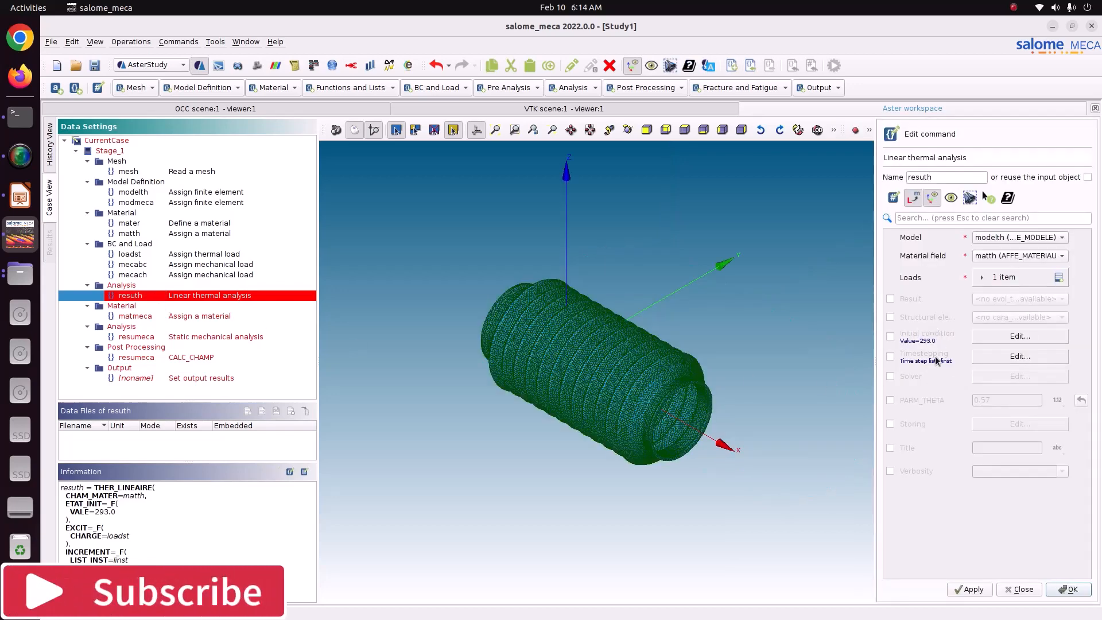
{"action": "left_click", "coordinate": [969, 590]}
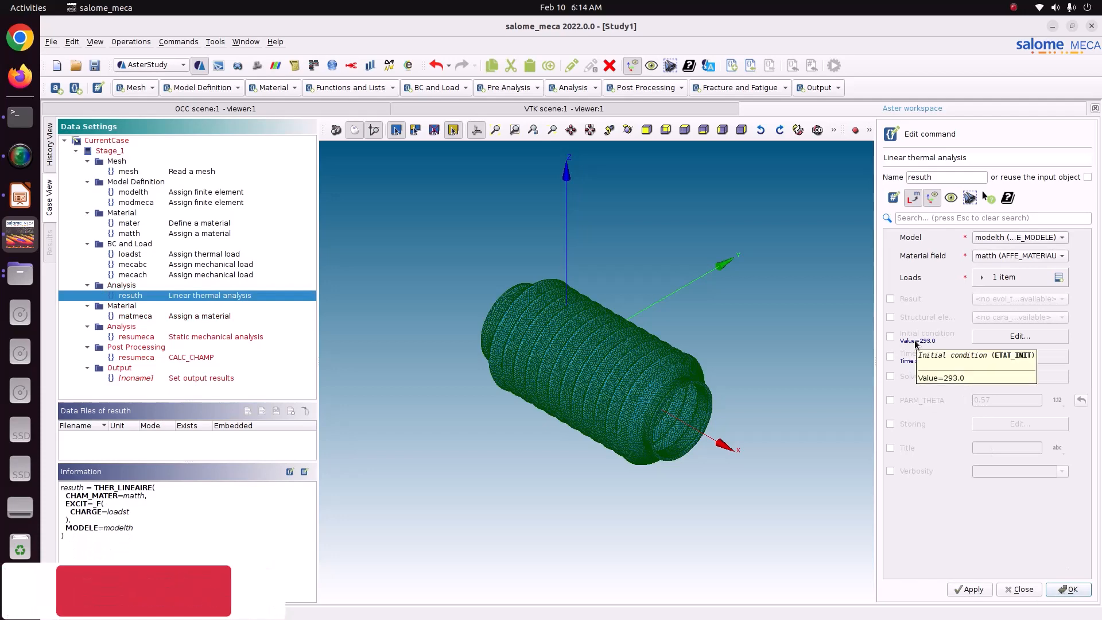
{"action": "left_click", "coordinate": [1001, 278]}
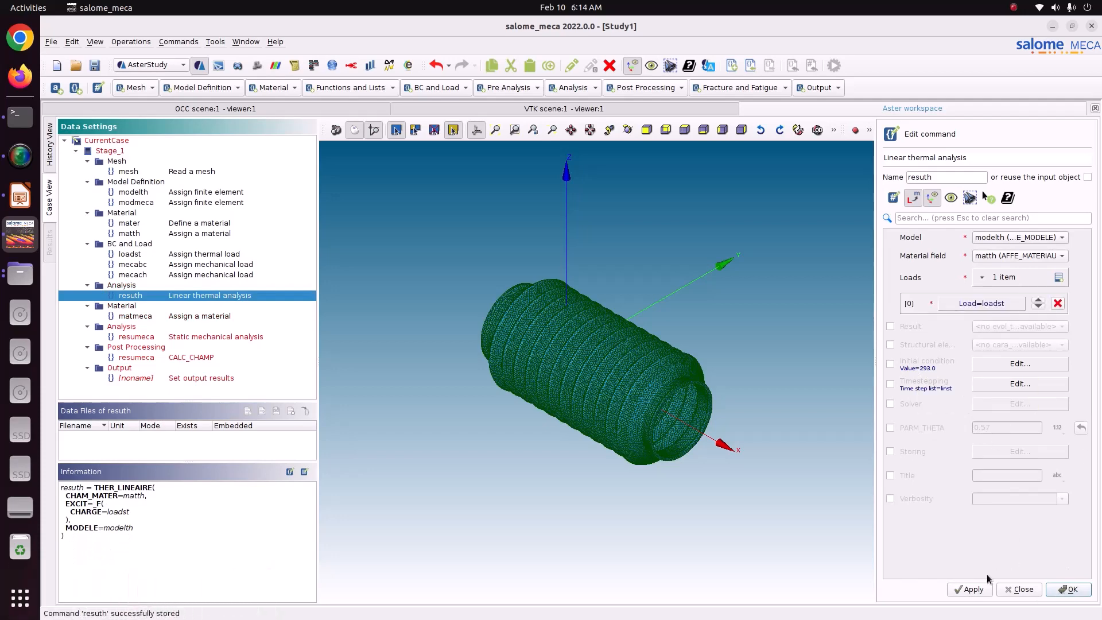
{"action": "left_click", "coordinate": [1068, 589]}
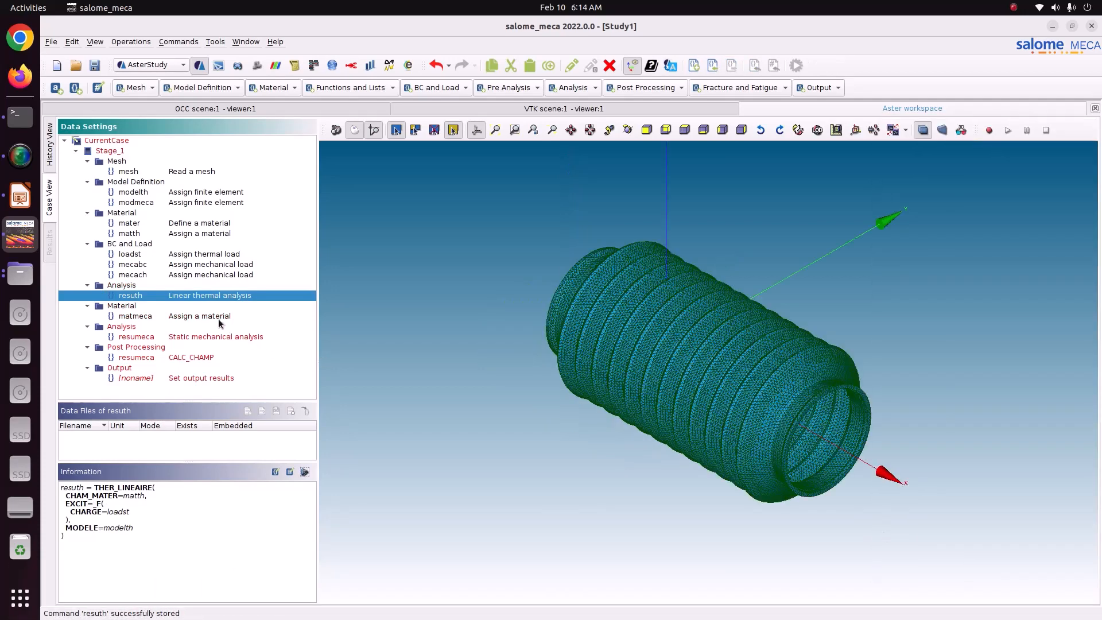
Review the matmeca material assignment and its external state variable settings, including the temperature reference value and the transient value.
{"action": "left_click", "coordinate": [218, 317]}
{"action": "double_click", "coordinate": [217, 318]}
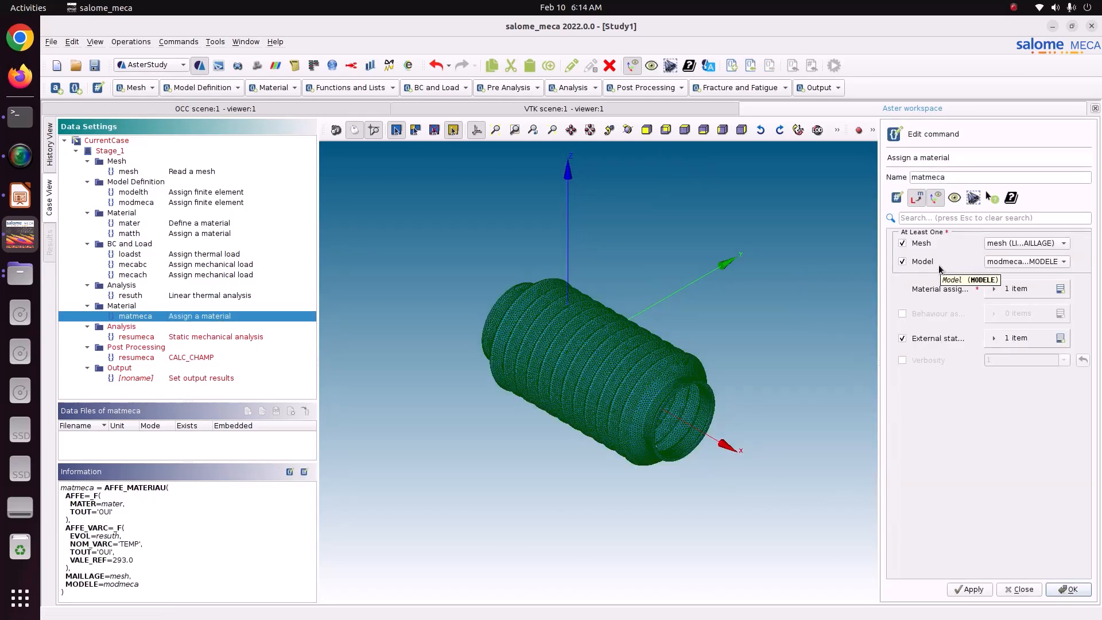
{"action": "left_click", "coordinate": [1016, 338]}
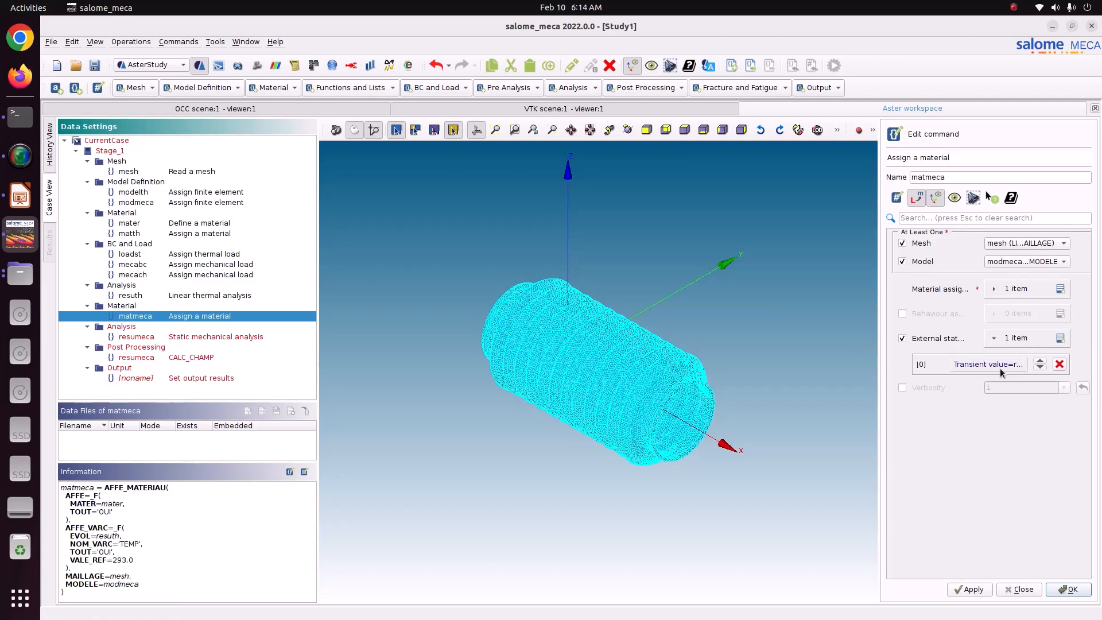
{"action": "left_click", "coordinate": [1000, 369]}
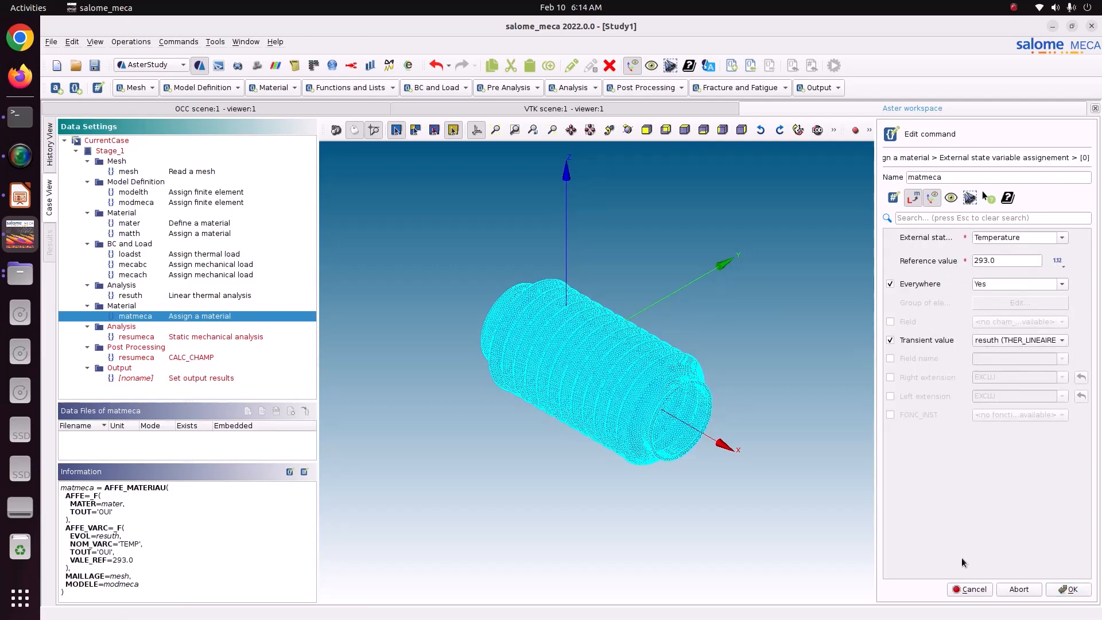
{"action": "left_click", "coordinate": [1071, 589]}
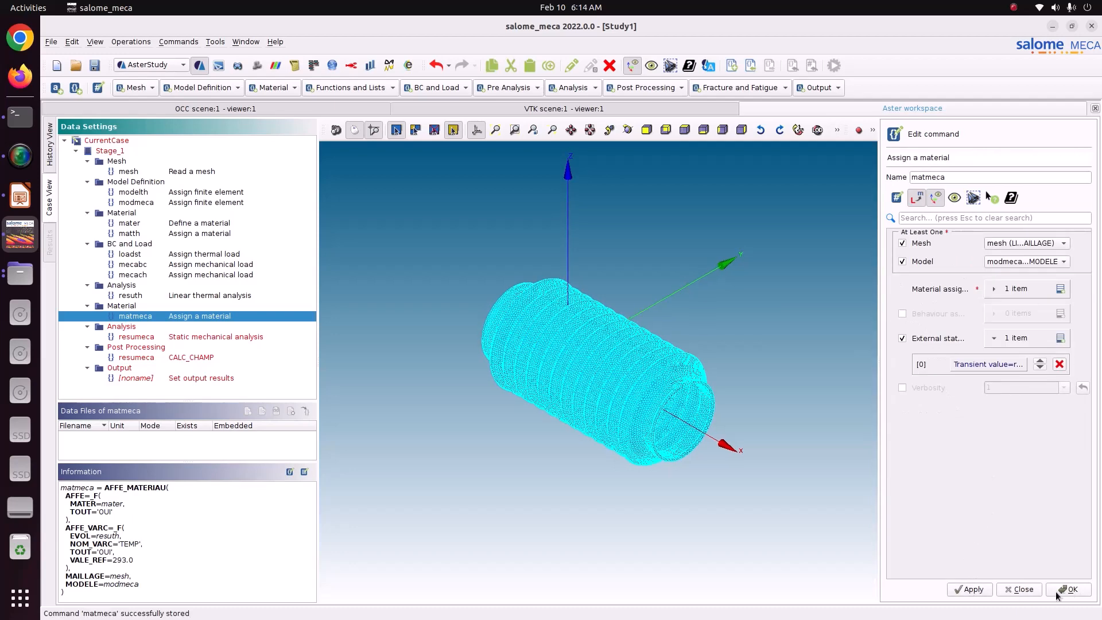
{"action": "left_click", "coordinate": [1070, 589]}
Store the resumeca static mechanical analysis without a time step list, and review the CALC_CHAMP and output result commands.
{"action": "left_click", "coordinate": [193, 337]}
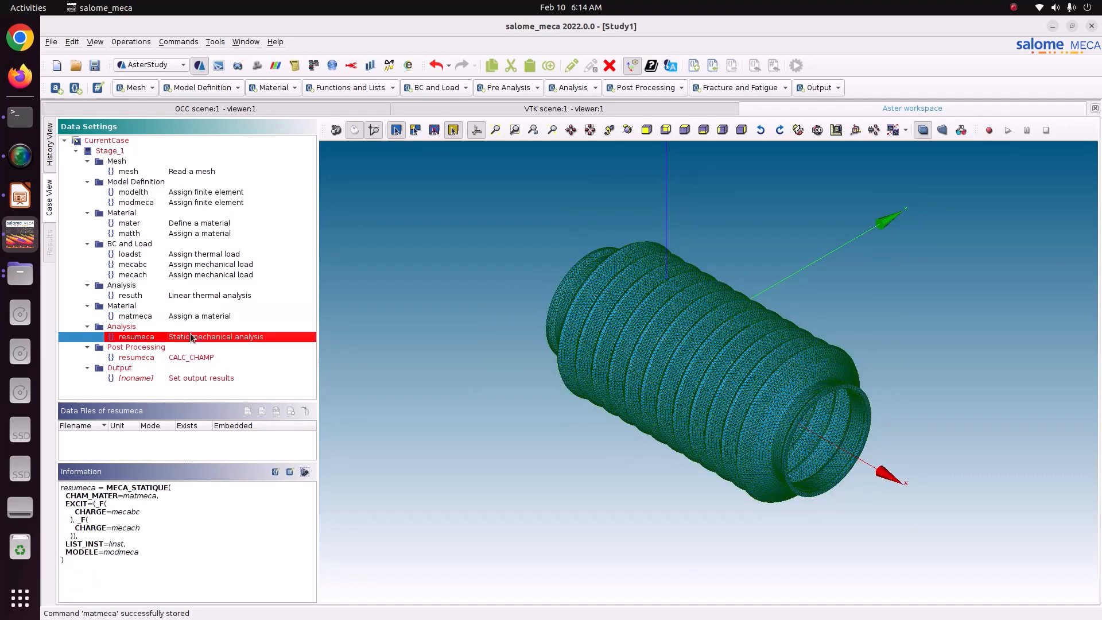
{"action": "double_click", "coordinate": [191, 336]}
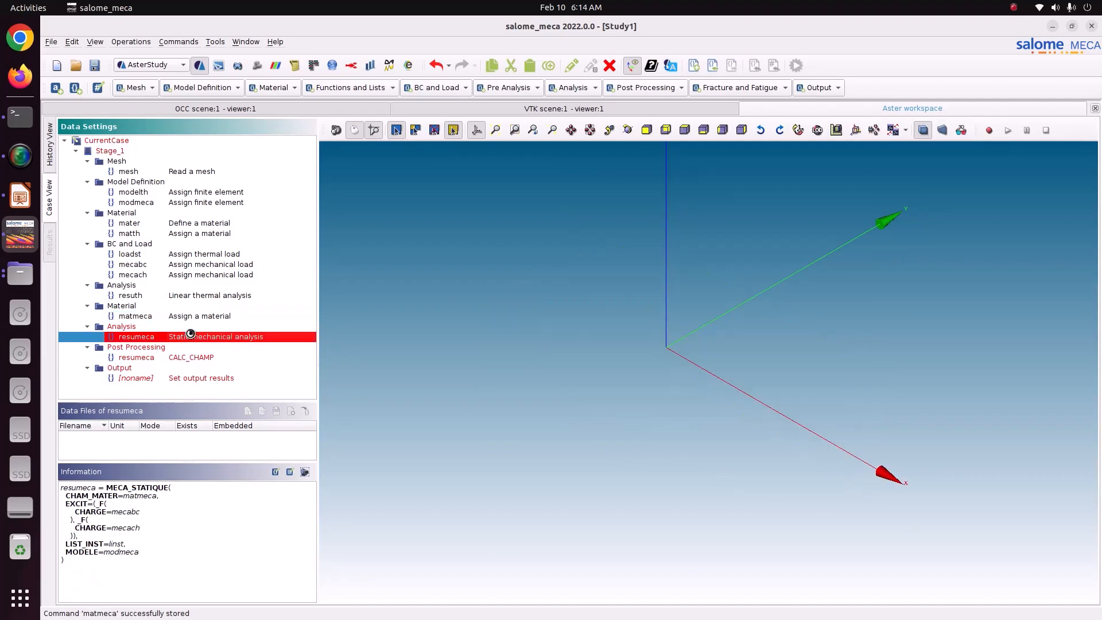
{"action": "left_click", "coordinate": [973, 354]}
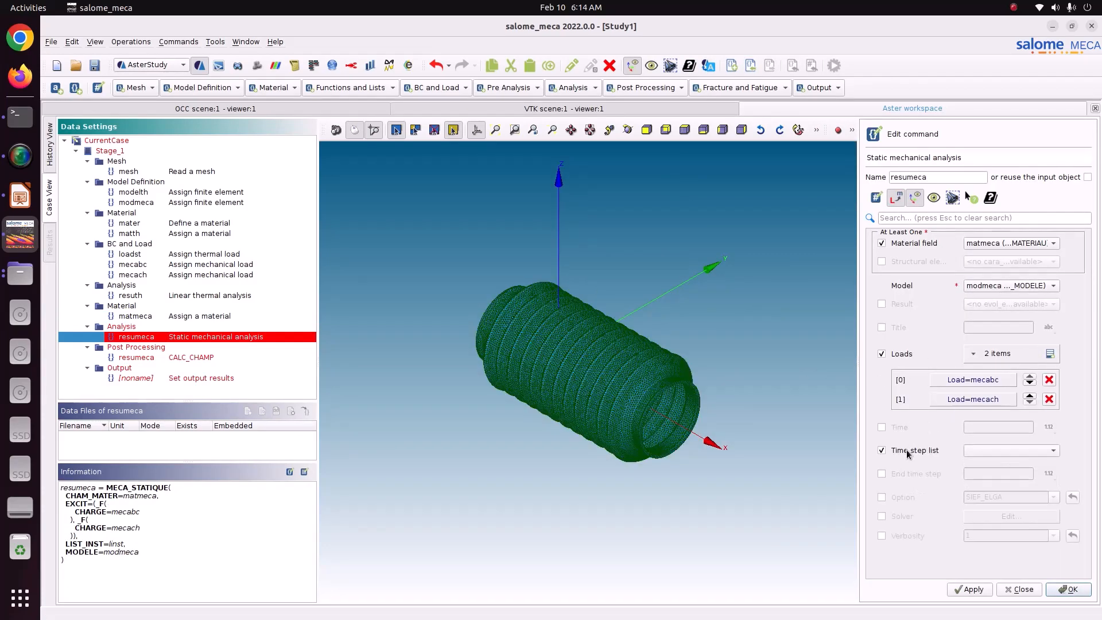
{"action": "left_click", "coordinate": [968, 589]}
{"action": "left_click", "coordinate": [1066, 589]}
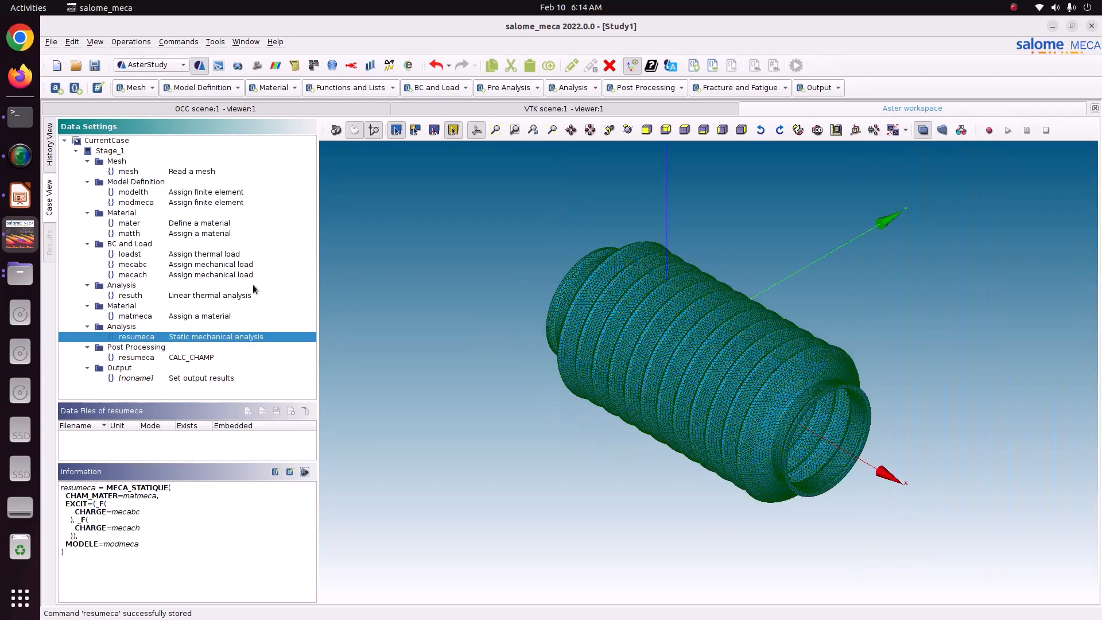
{"action": "left_click", "coordinate": [173, 358]}
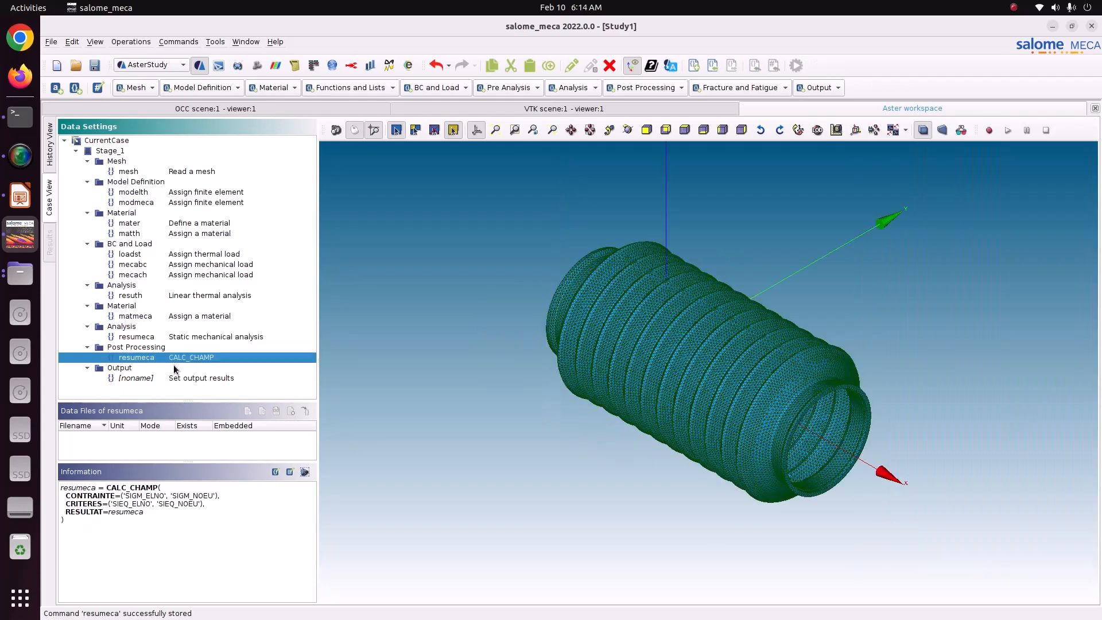
{"action": "left_click", "coordinate": [172, 378]}
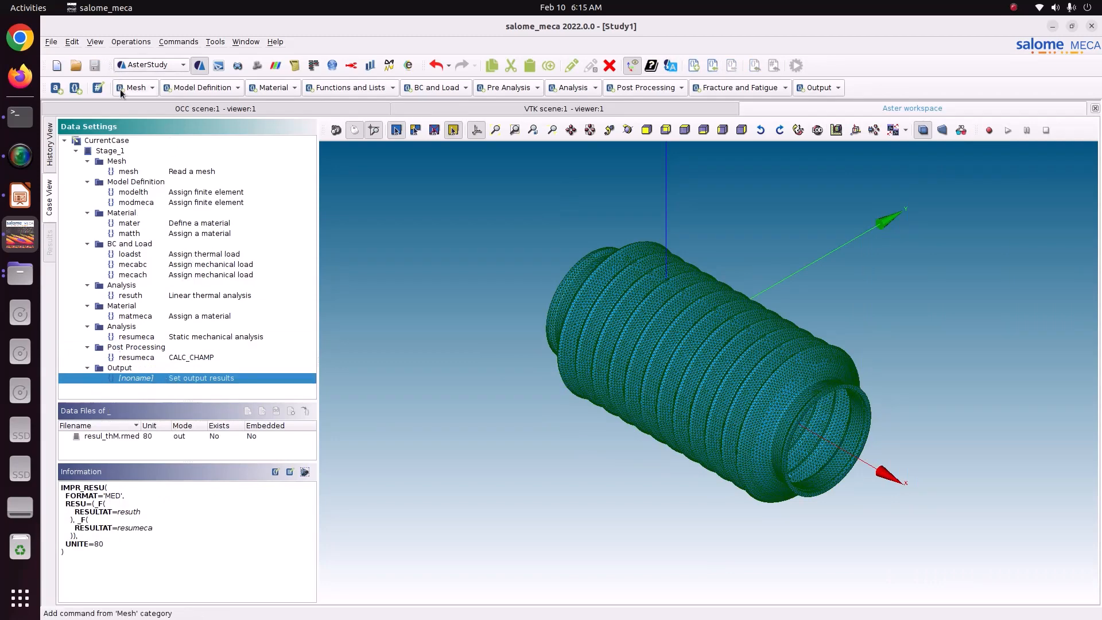
Run Stage_1 of the current case with automatic refresh every 5 s, and look through the run's output messages.
{"action": "left_click", "coordinate": [47, 167]}
{"action": "left_click", "coordinate": [355, 146]}
{"action": "left_click", "coordinate": [585, 597]}
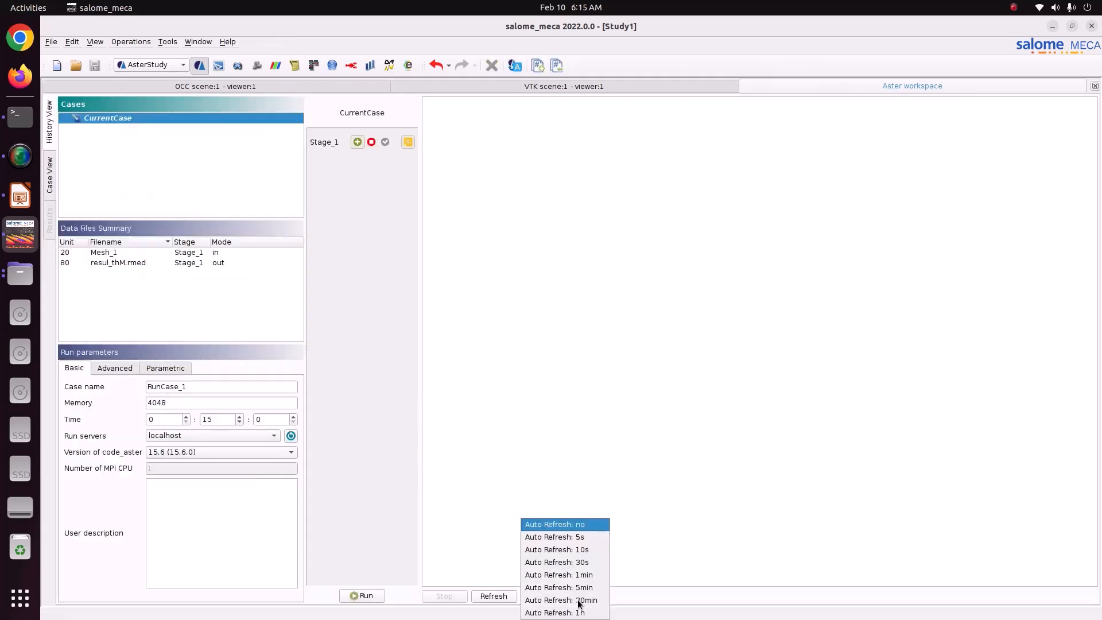
{"action": "left_click", "coordinate": [585, 539]}
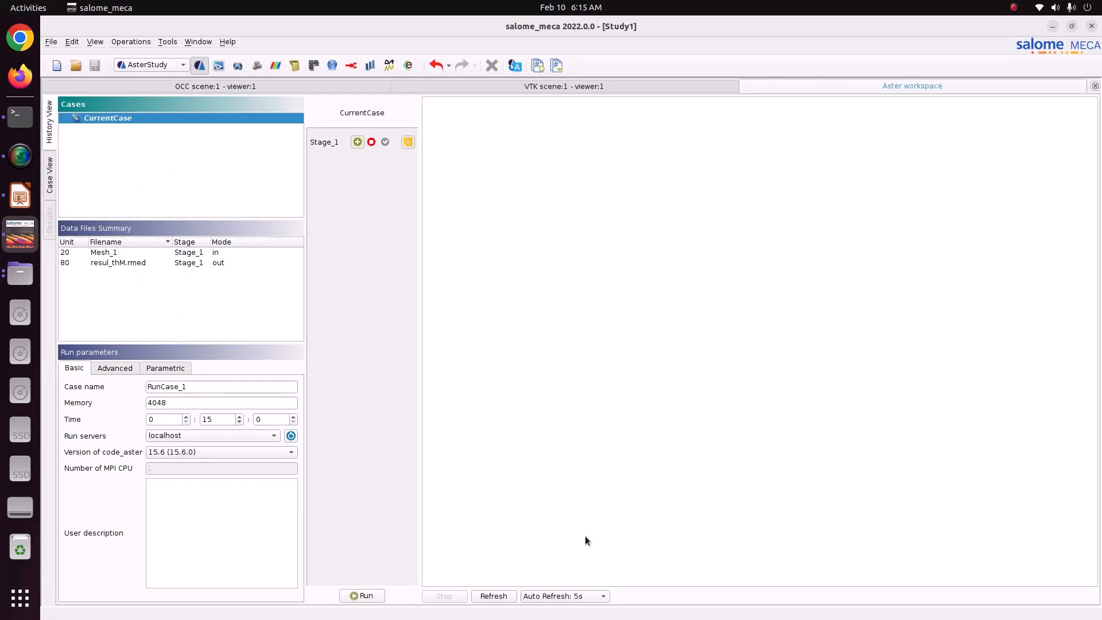
{"action": "left_click_drag", "start_coordinate": [191, 407], "coordinate": [121, 402]}
{"action": "left_click", "coordinate": [368, 597]}
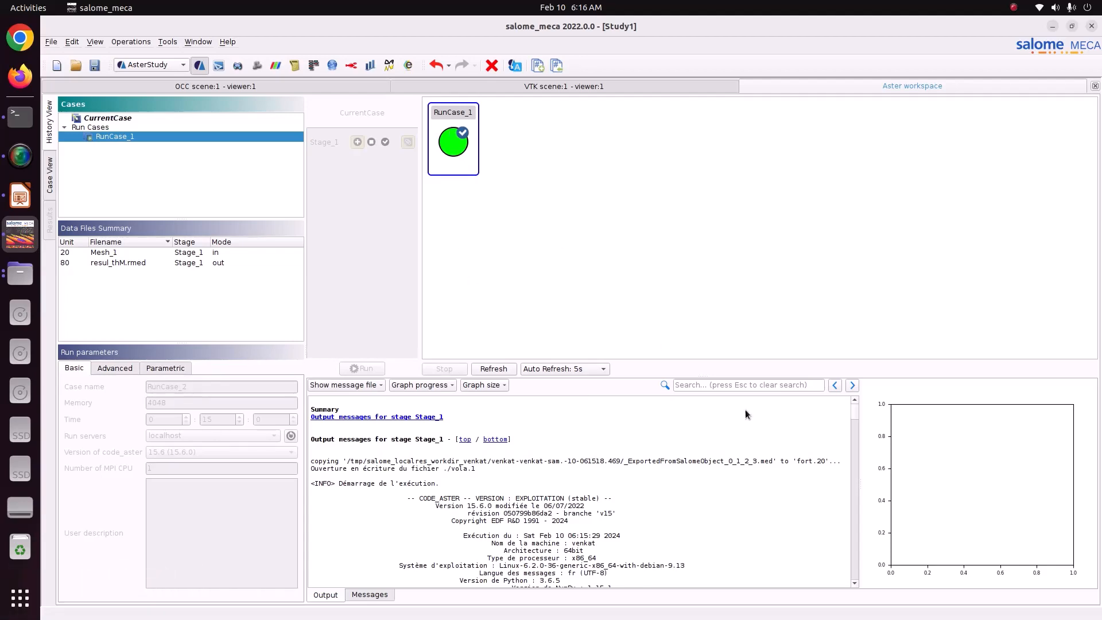
{"action": "left_click_drag", "start_coordinate": [855, 409], "coordinate": [836, 596]}
{"action": "scroll", "coordinate": [446, 538], "scroll_direction": "up", "scroll_amount": 15}
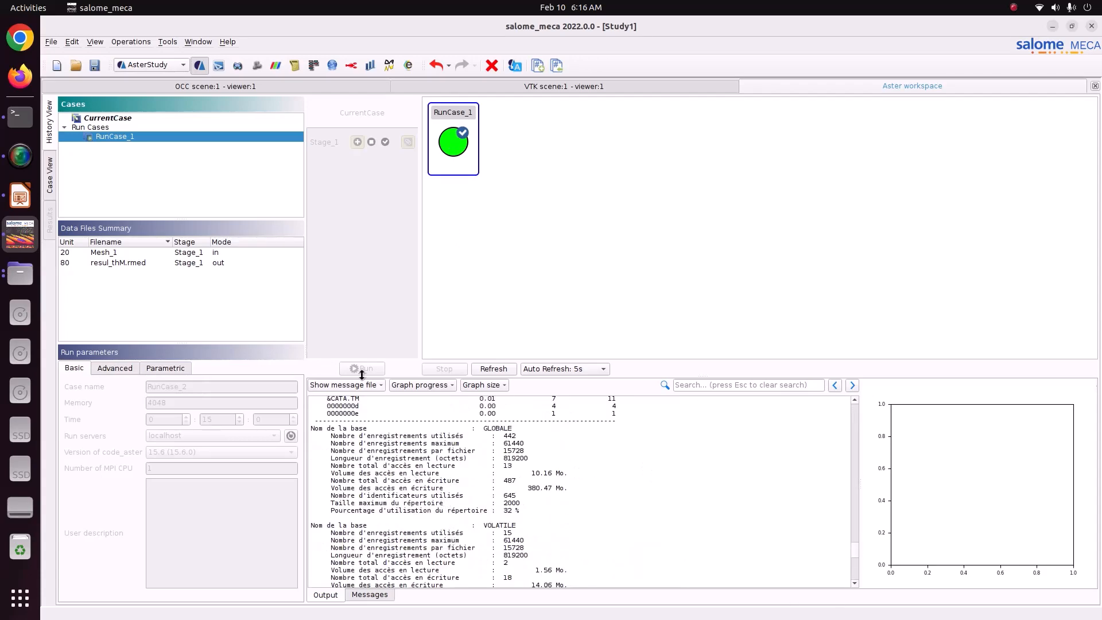
Switch to the ParaVIS module and open the result file resul_thM.rmed from the Pictures/CODE_ASTER/88_bellow_thM folder.
{"action": "left_click", "coordinate": [149, 64]}
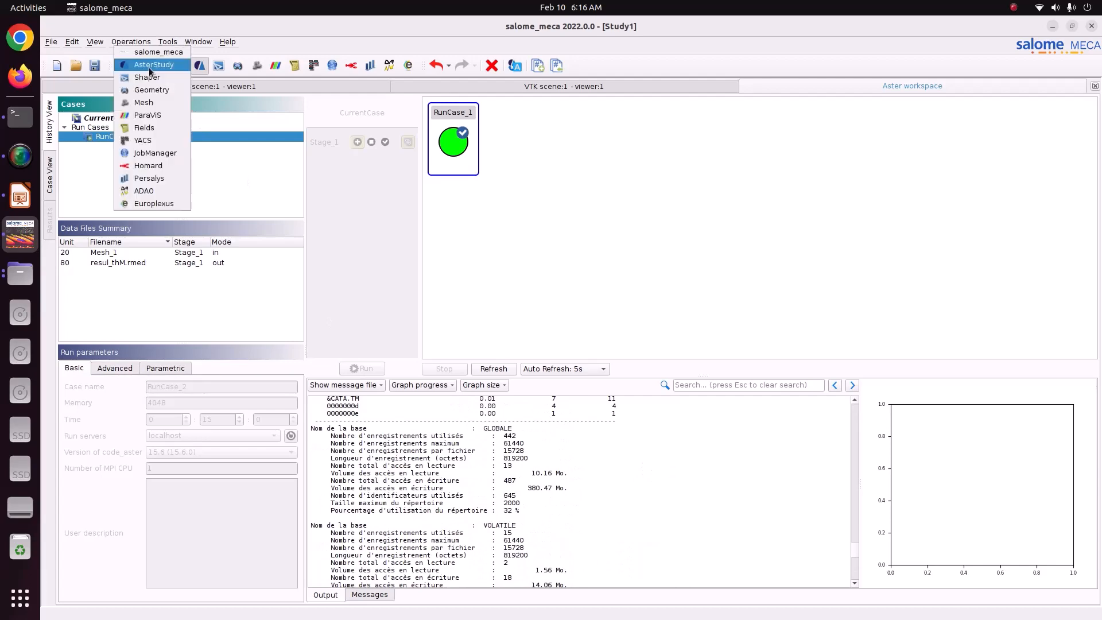
{"action": "left_click", "coordinate": [152, 118]}
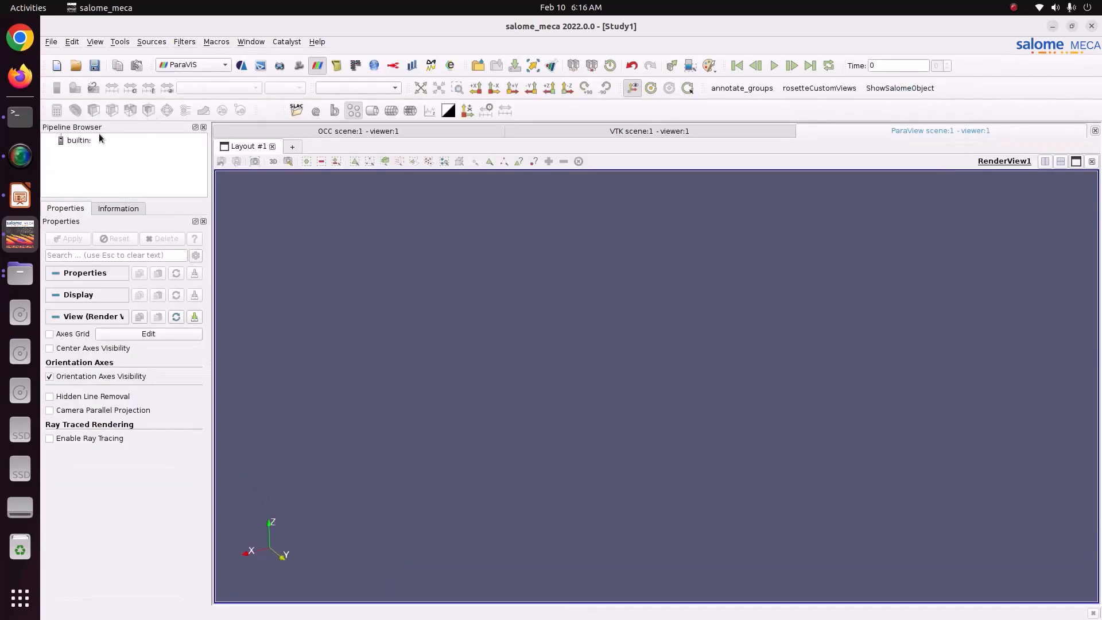
{"action": "left_click", "coordinate": [85, 139]}
{"action": "key", "text": "ctrl+o"}
{"action": "left_click", "coordinate": [374, 249]}
{"action": "left_click", "coordinate": [479, 356]}
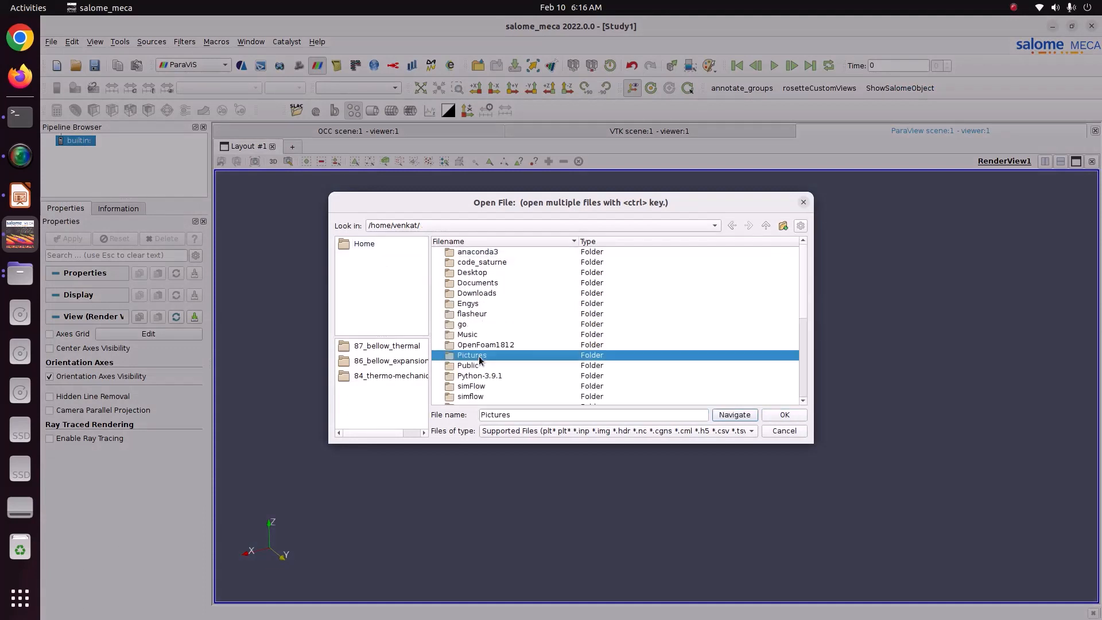
{"action": "double_click", "coordinate": [480, 357]}
{"action": "double_click", "coordinate": [466, 263]}
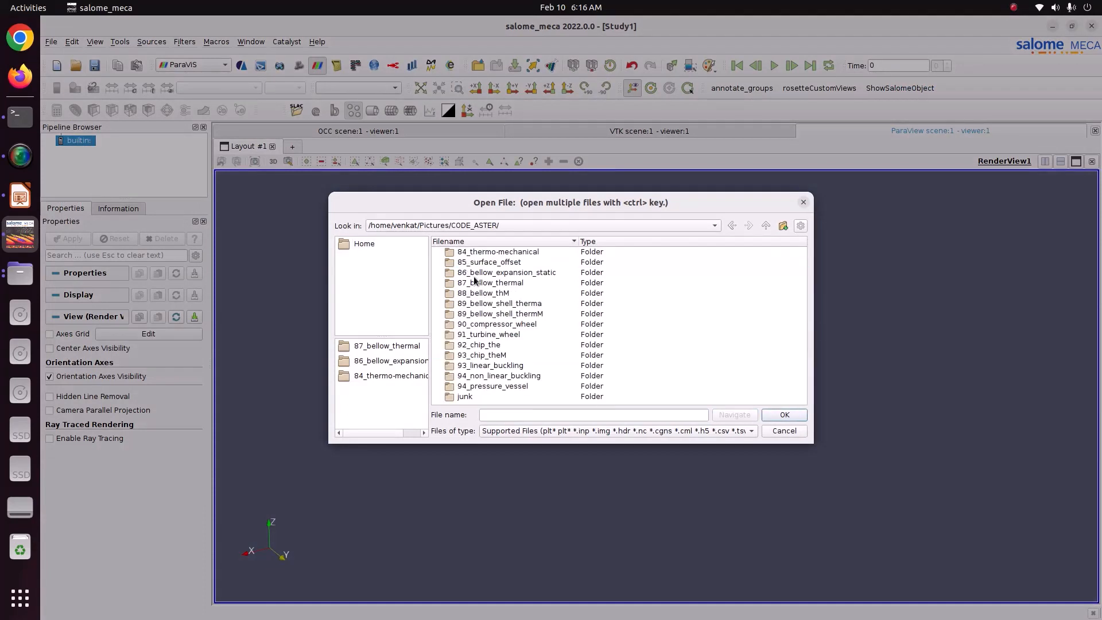
{"action": "double_click", "coordinate": [484, 294]}
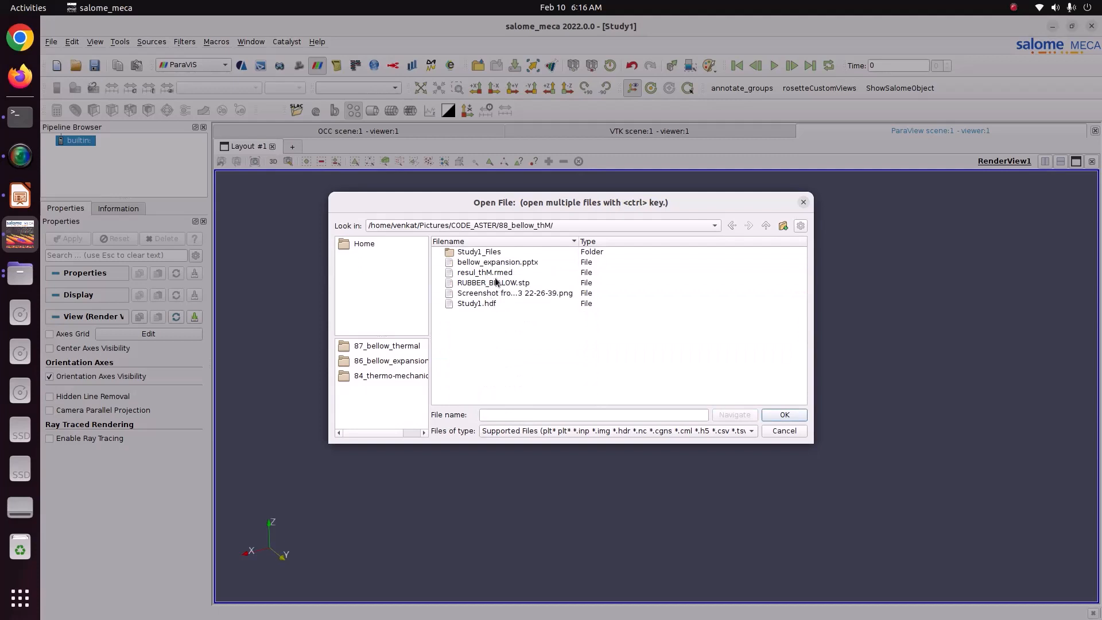
{"action": "left_click", "coordinate": [491, 274]}
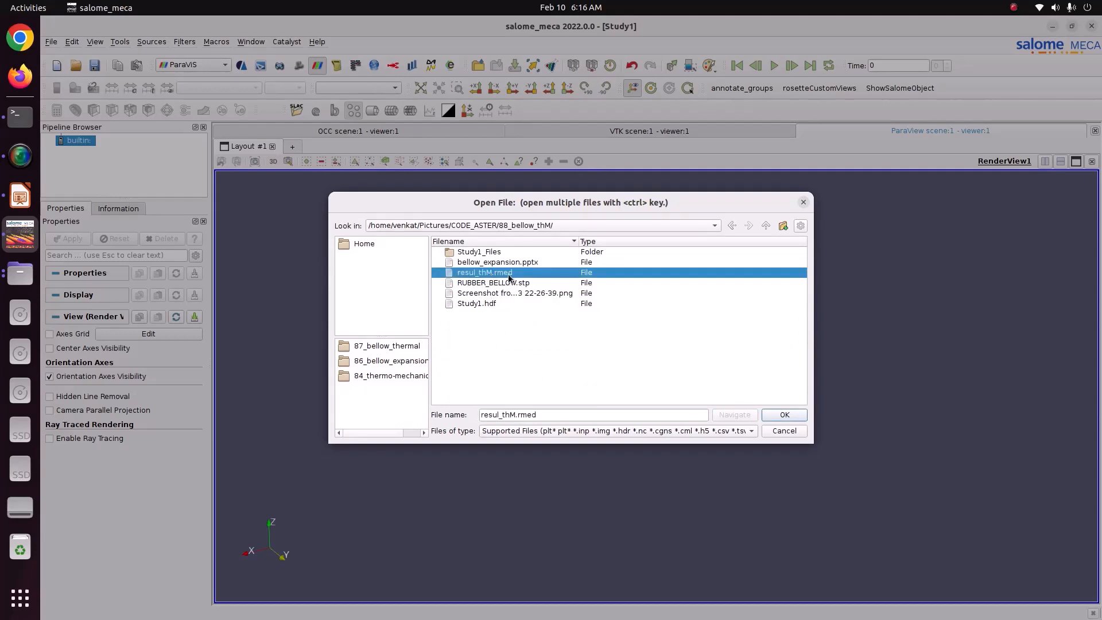
{"action": "left_click", "coordinate": [770, 414]}
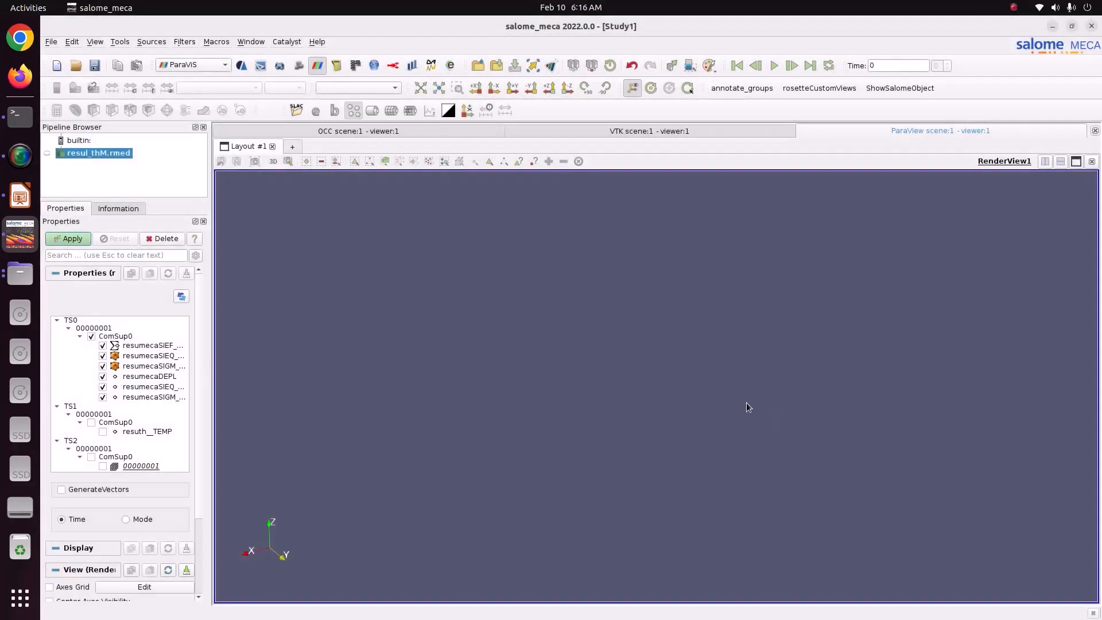
Load only the TS1 temperature field resuth__TEMP, colour the bellow by it, and move the colour legend beside the model.
{"action": "left_click_drag", "start_coordinate": [211, 349], "coordinate": [289, 390]}
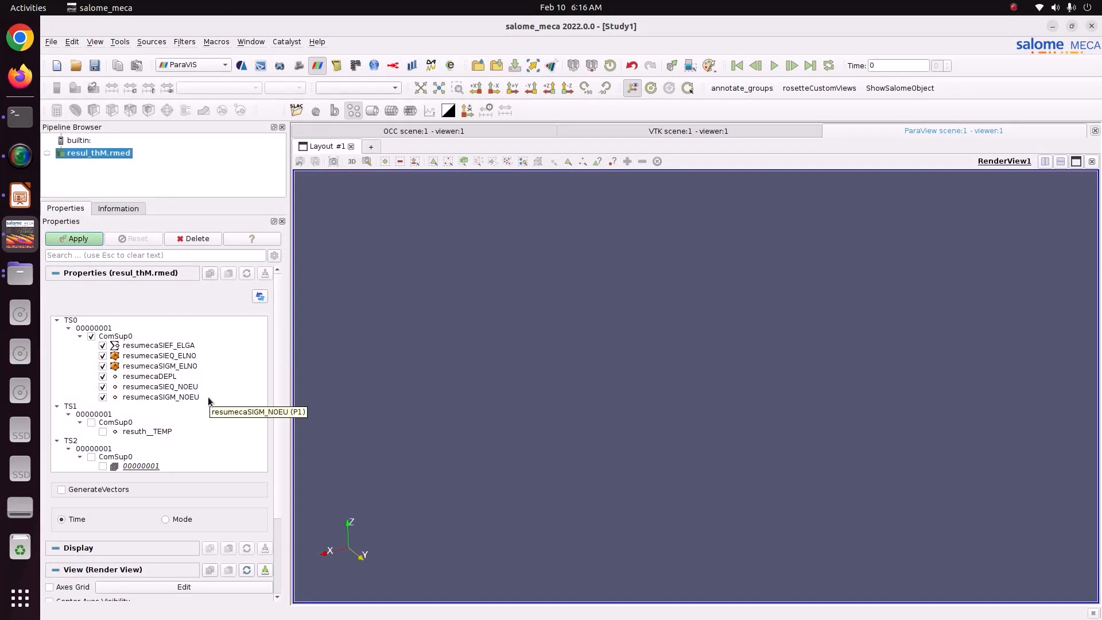
{"action": "left_click", "coordinate": [90, 422]}
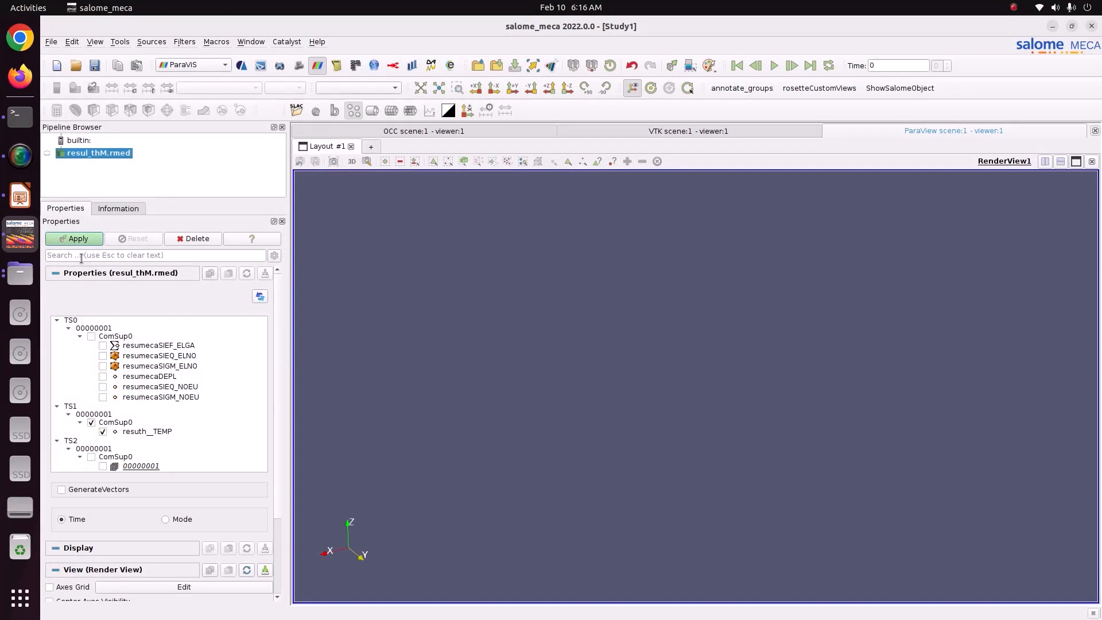
{"action": "left_click", "coordinate": [78, 239]}
{"action": "left_click", "coordinate": [230, 87]}
{"action": "left_click", "coordinate": [218, 98]}
{"action": "left_click_drag", "start_coordinate": [604, 343], "coordinate": [534, 453]}
{"action": "left_click_drag", "start_coordinate": [1036, 478], "coordinate": [986, 298]}
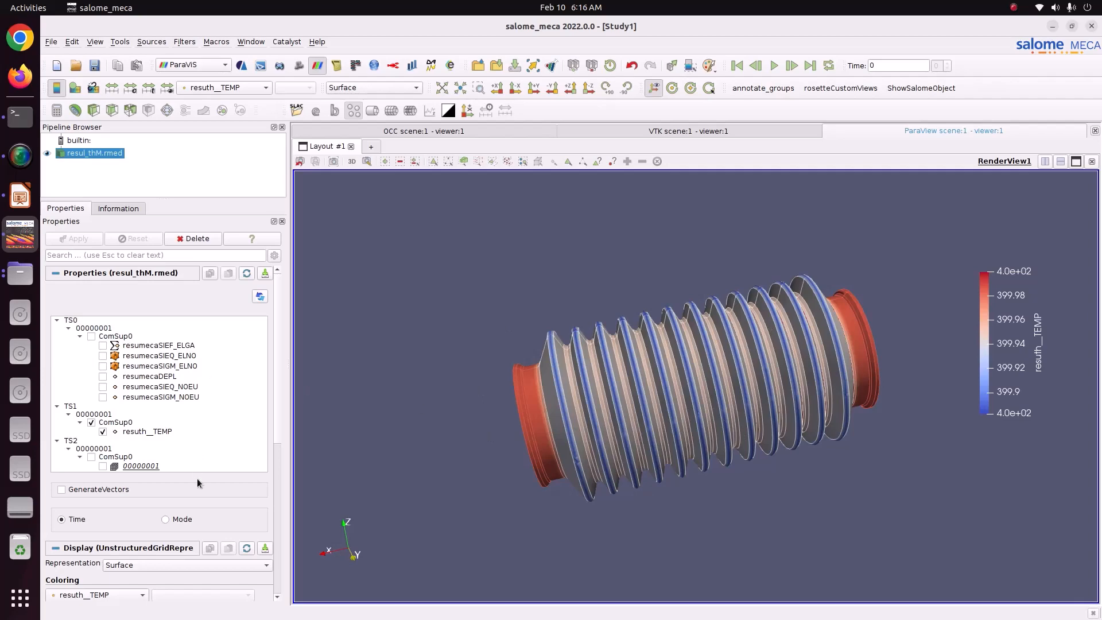
Apply the Blue to Red Rainbow colour preset from the Rainbow group to the temperature plot.
{"action": "scroll", "coordinate": [258, 519], "scroll_direction": "down", "scroll_amount": 5}
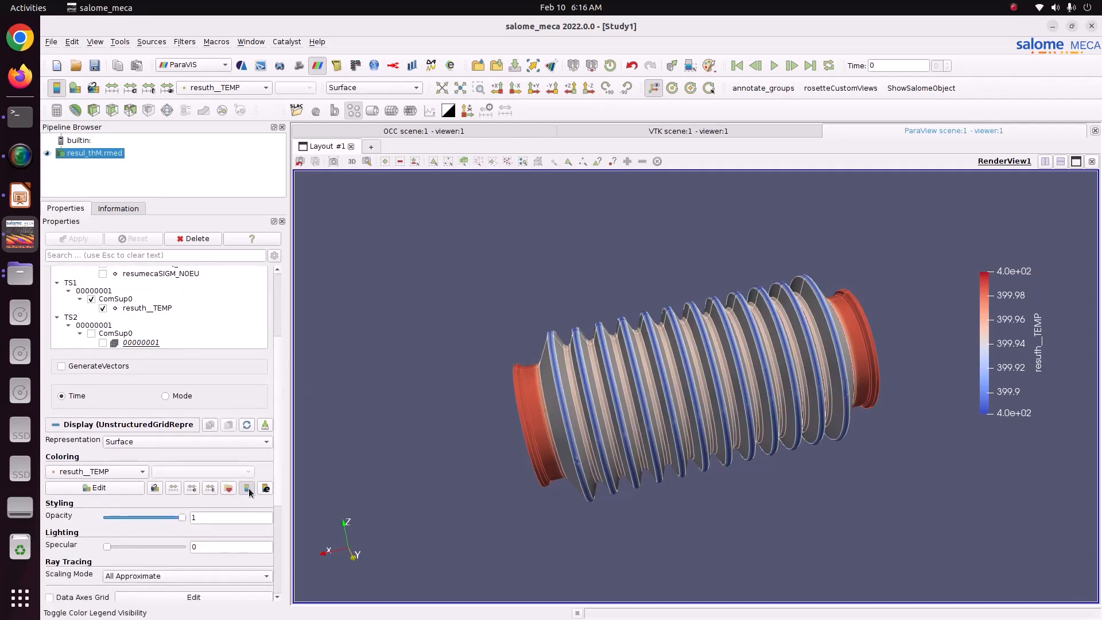
{"action": "left_click", "coordinate": [229, 487]}
{"action": "left_click", "coordinate": [727, 161]}
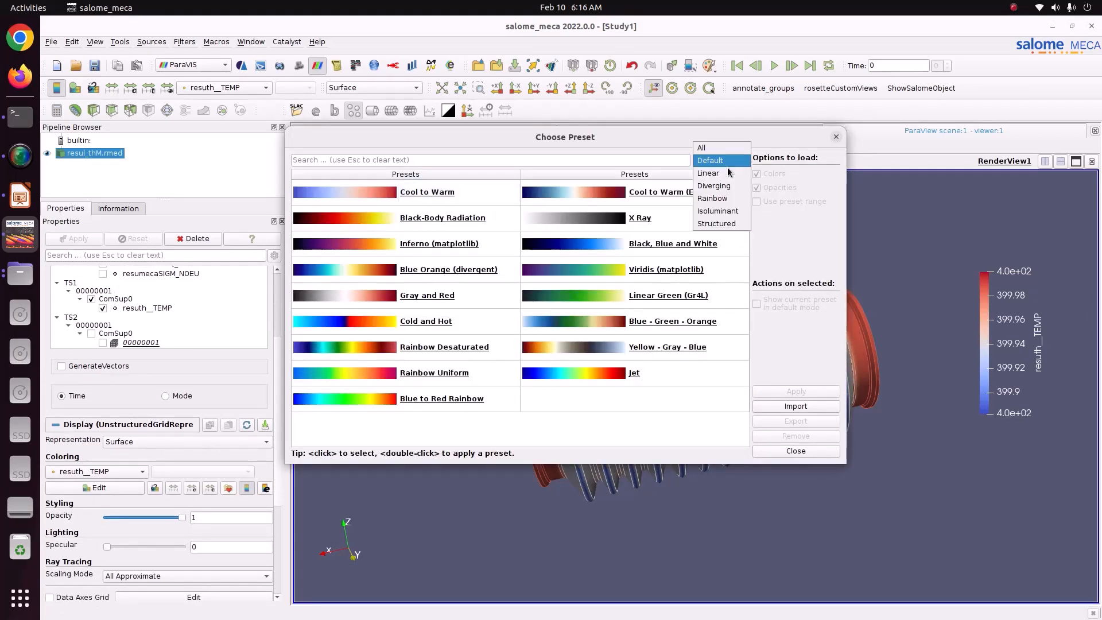
{"action": "left_click", "coordinate": [720, 198]}
{"action": "left_click", "coordinate": [688, 218]}
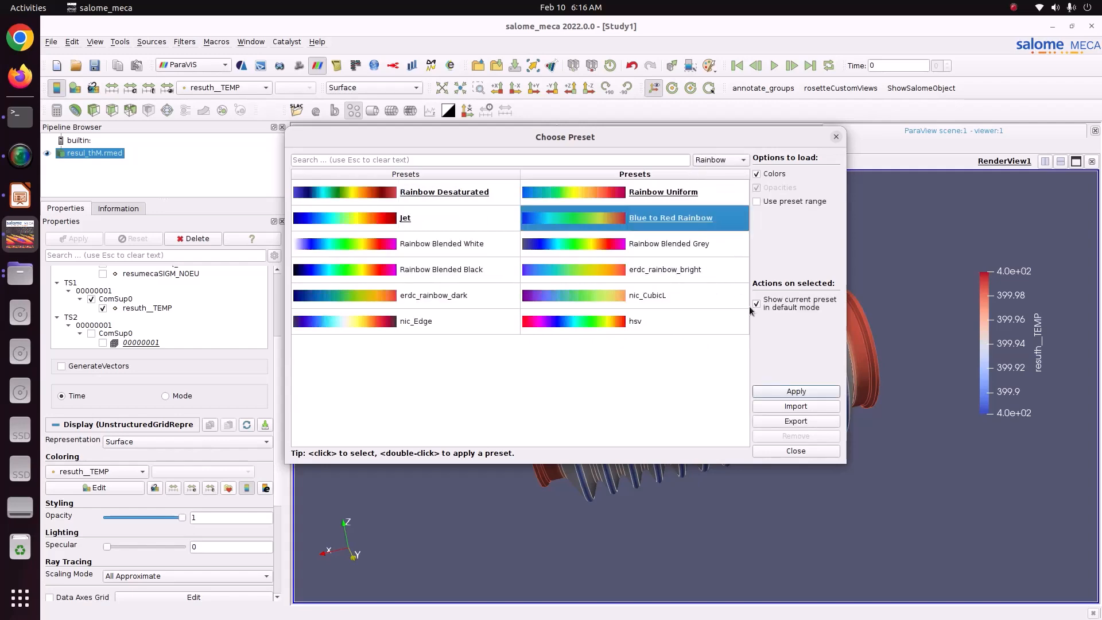
{"action": "left_click", "coordinate": [795, 390]}
{"action": "left_click", "coordinate": [795, 450]}
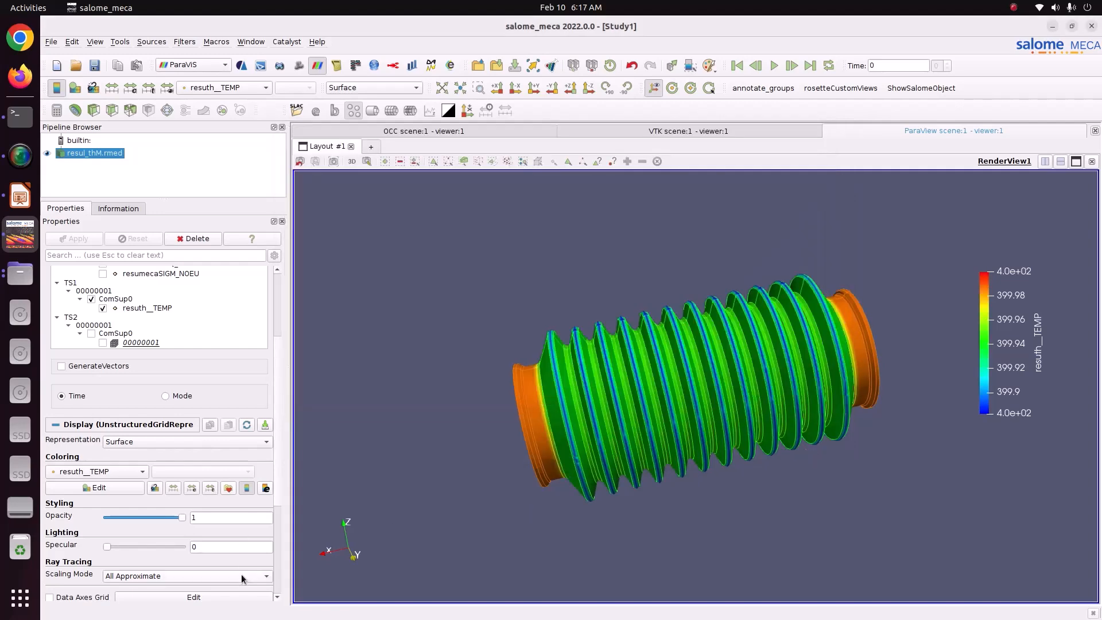
Open the temperature colour map for editing and set its number of table values to 12.
{"action": "left_click", "coordinate": [96, 487]}
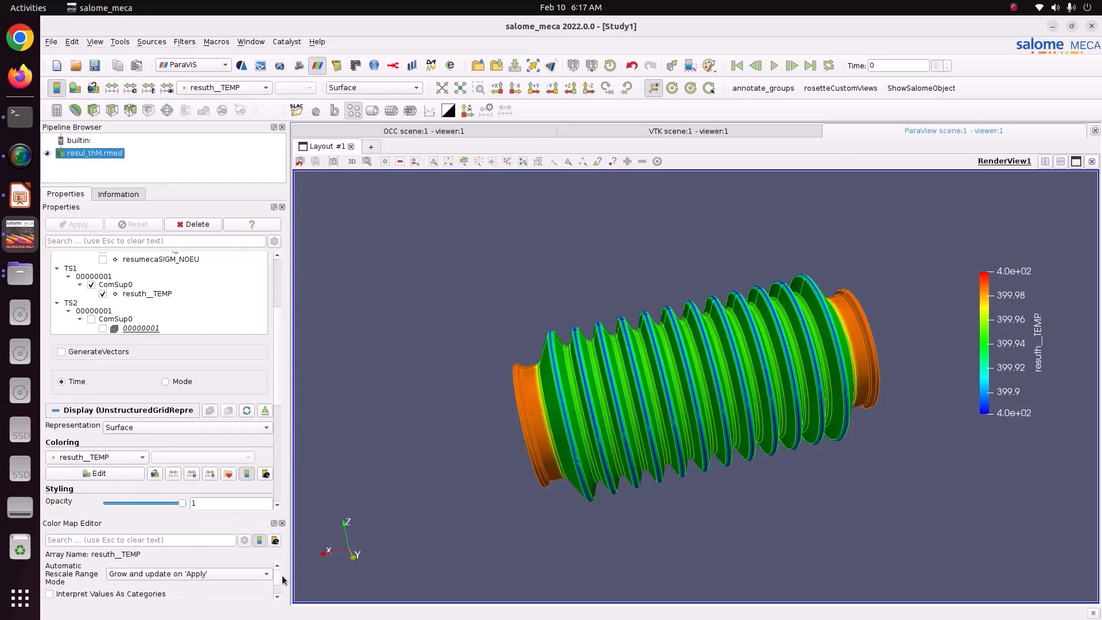
{"action": "left_click_drag", "start_coordinate": [277, 581], "coordinate": [277, 591]}
{"action": "double_click", "coordinate": [249, 578]}
{"action": "type", "text": "12"}
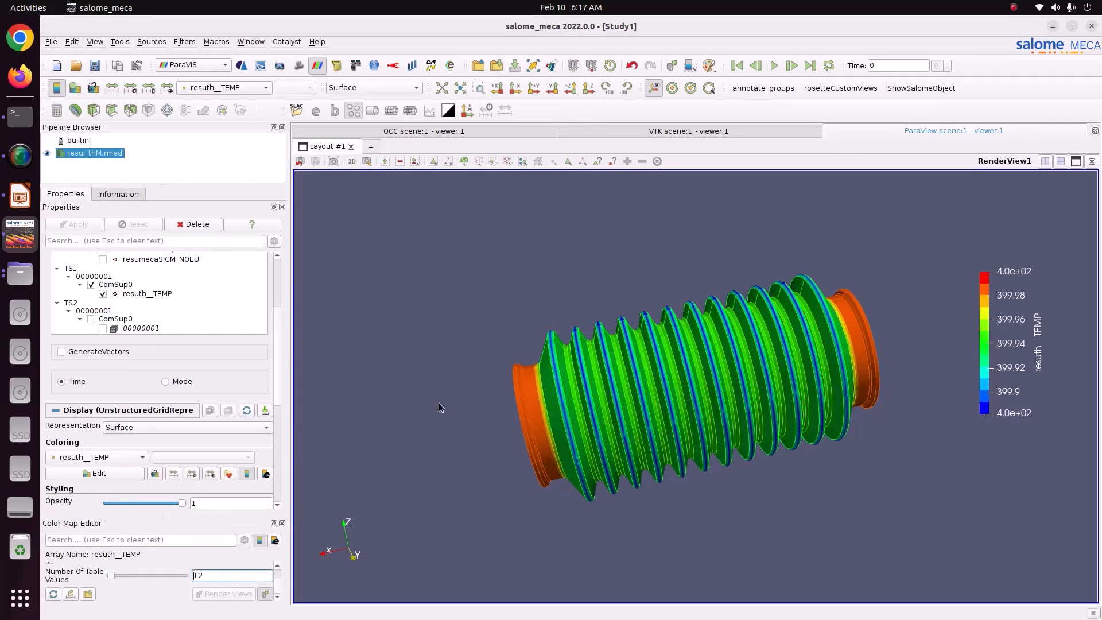
{"action": "left_click_drag", "start_coordinate": [438, 402], "coordinate": [489, 406]}
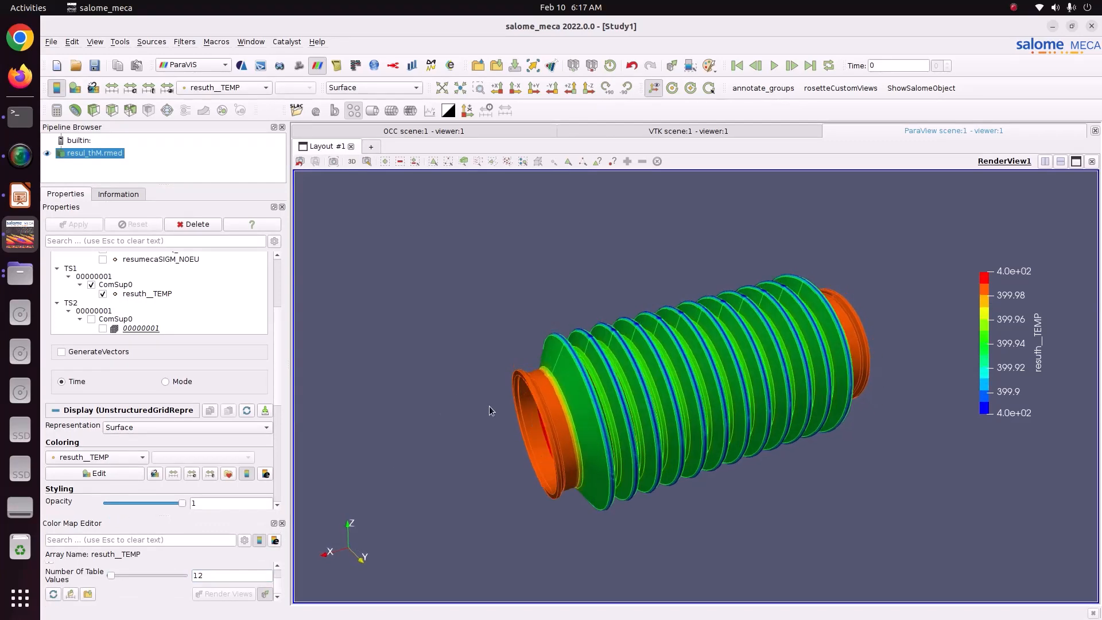
Load all TS0 mechanical result fields in place of the TS1 temperature field.
{"action": "scroll", "coordinate": [277, 331], "scroll_direction": "up", "scroll_amount": 5}
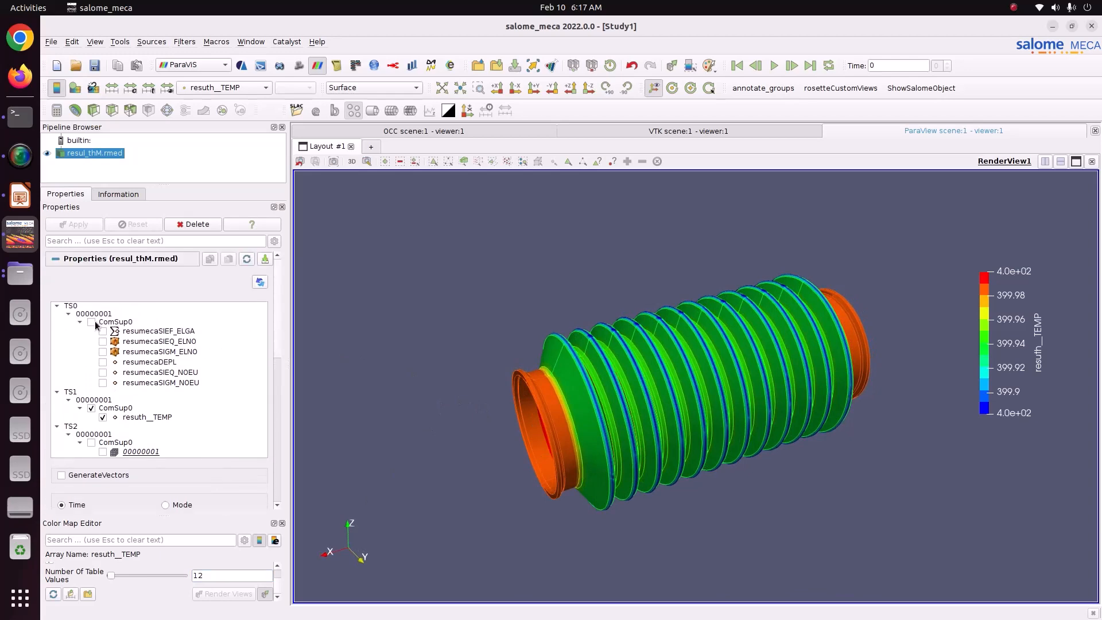
{"action": "left_click", "coordinate": [92, 323]}
{"action": "left_click", "coordinate": [92, 223]}
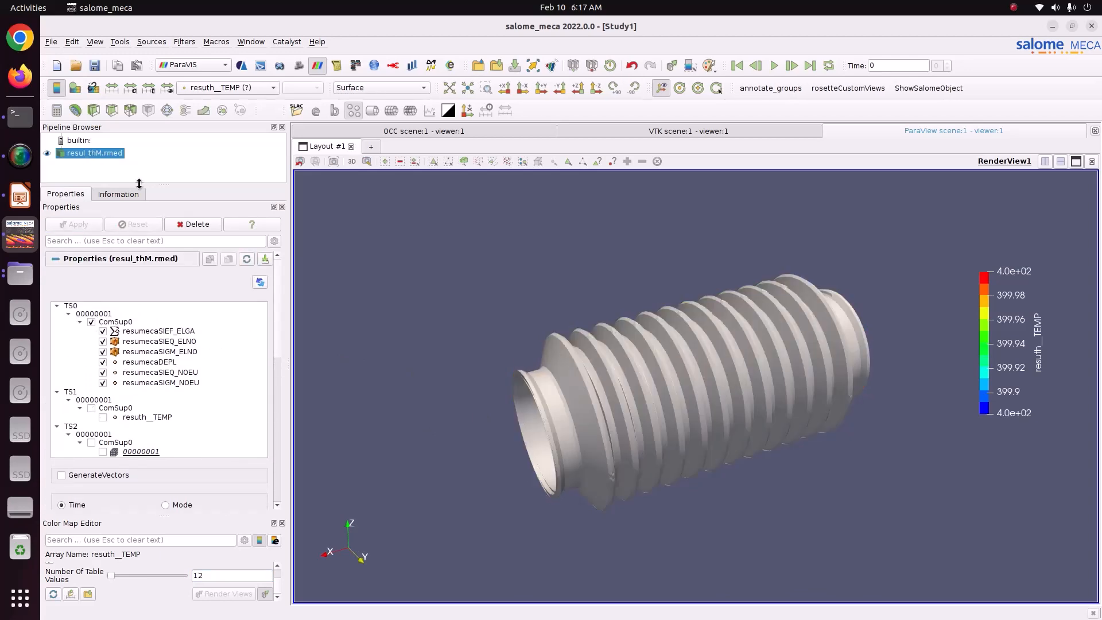
Colour the bellow by the resumecaDEPL displacement magnitude and move the colour legend beside the model.
{"action": "left_click", "coordinate": [218, 89]}
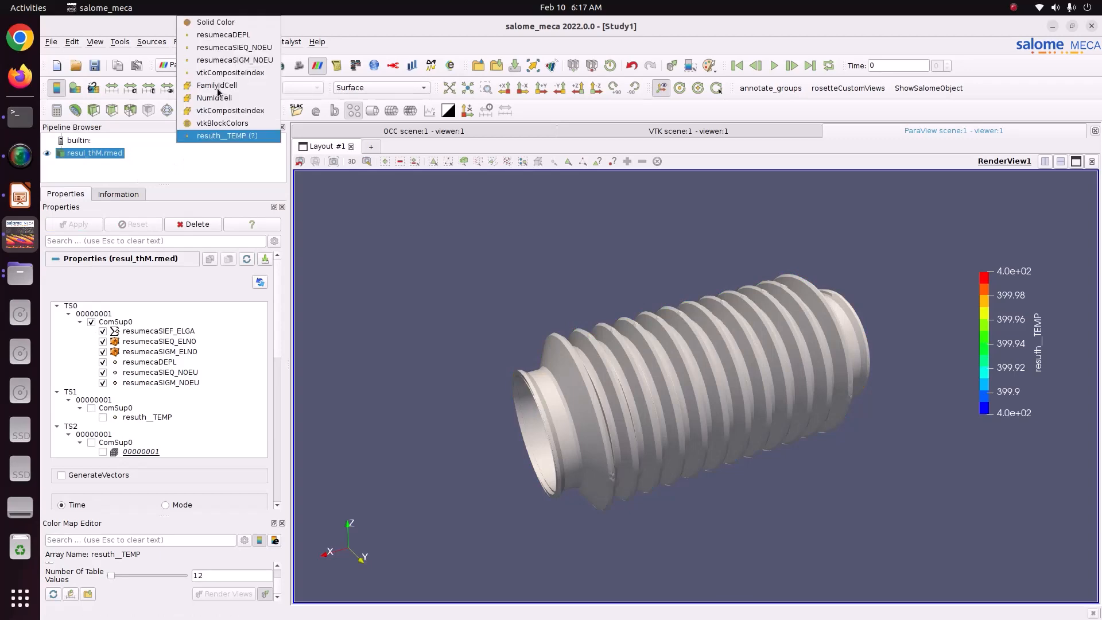
{"action": "left_click", "coordinate": [232, 36]}
{"action": "left_click_drag", "start_coordinate": [675, 330], "coordinate": [715, 436]}
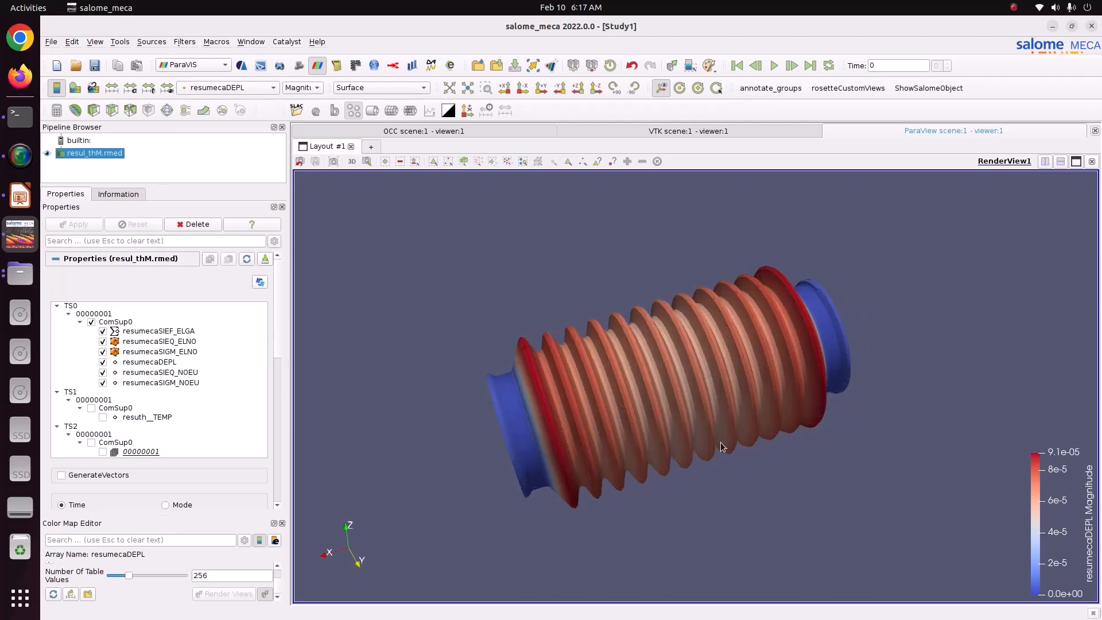
{"action": "left_click_drag", "start_coordinate": [1037, 516], "coordinate": [1000, 349]}
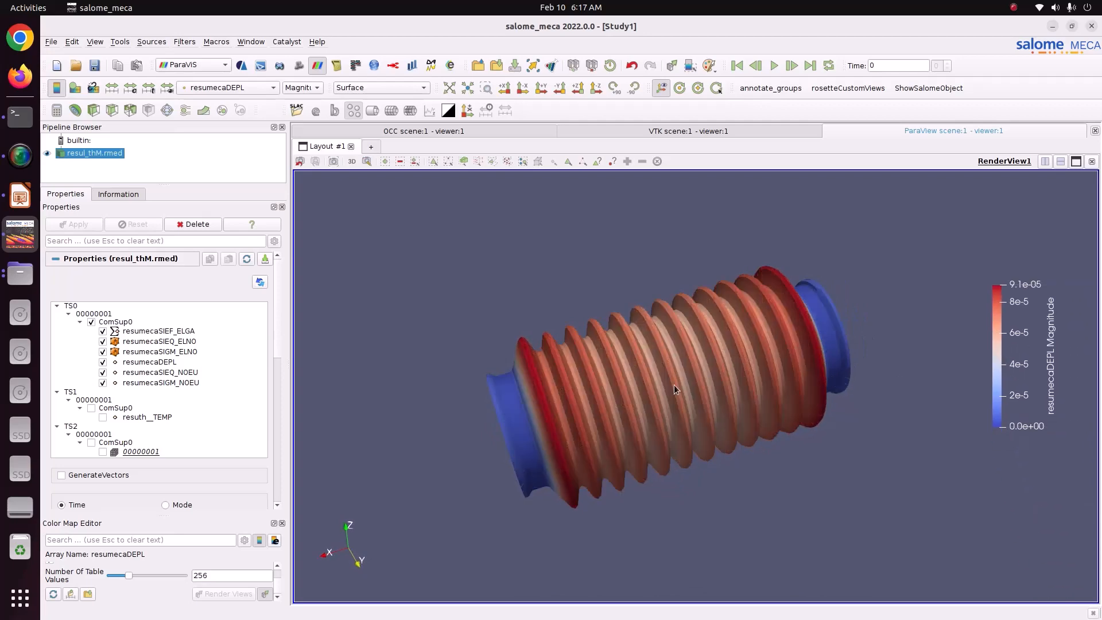
Display the DX component of the resumecaDEPL displacement, followed by the DY component, and inspect the bellow.
{"action": "left_click", "coordinate": [303, 86]}
{"action": "left_click", "coordinate": [303, 93]}
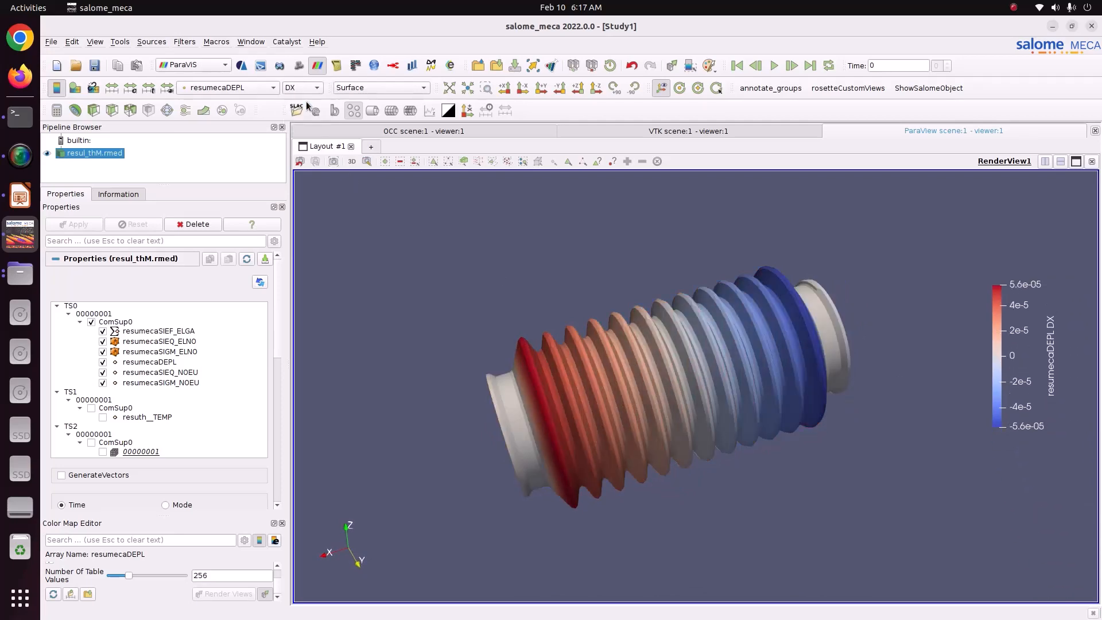
{"action": "left_click", "coordinate": [303, 88]}
{"action": "left_click", "coordinate": [303, 101]}
{"action": "left_click_drag", "start_coordinate": [436, 275], "coordinate": [462, 298]}
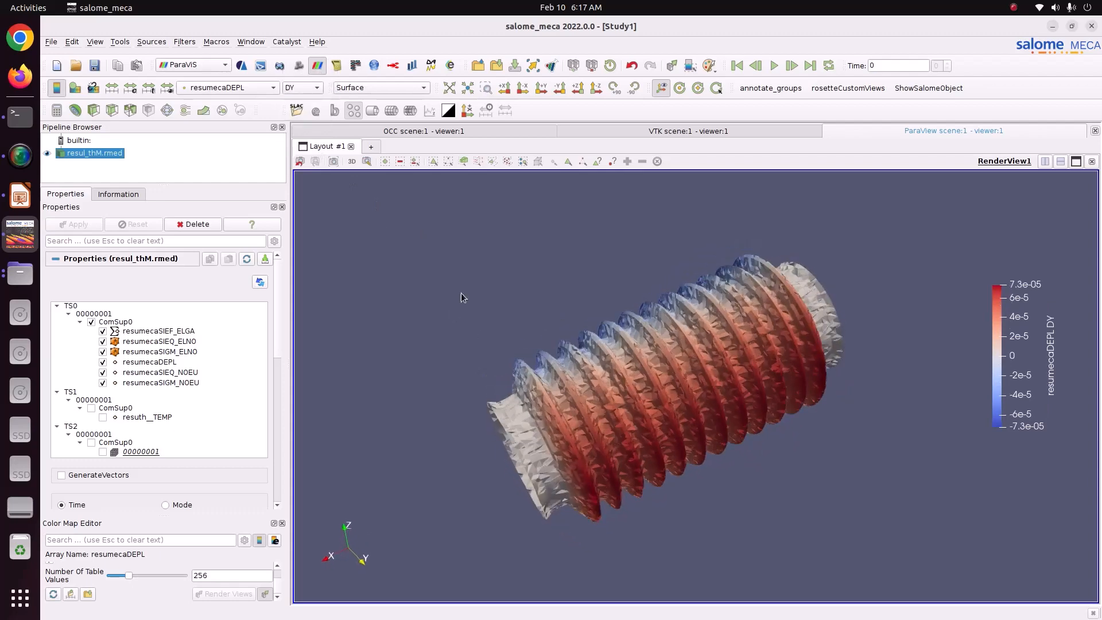
Set the number of table values of the resumecaDEPL colour map to 12.
{"action": "double_click", "coordinate": [222, 575]}
{"action": "type", "text": "12"}
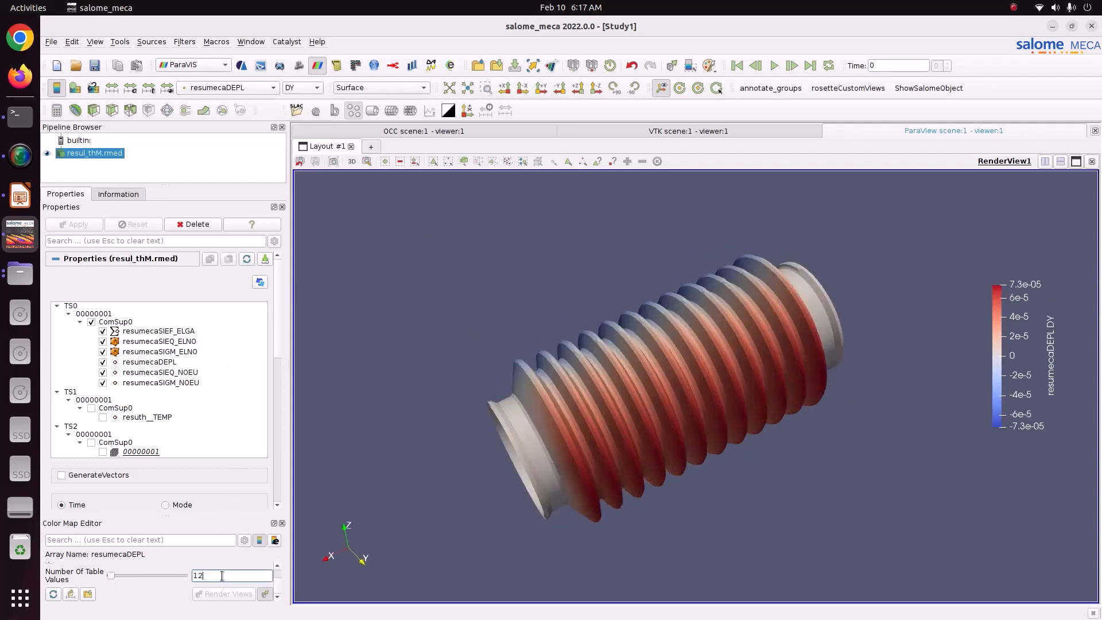
{"action": "left_click_drag", "start_coordinate": [610, 574], "coordinate": [582, 560]}
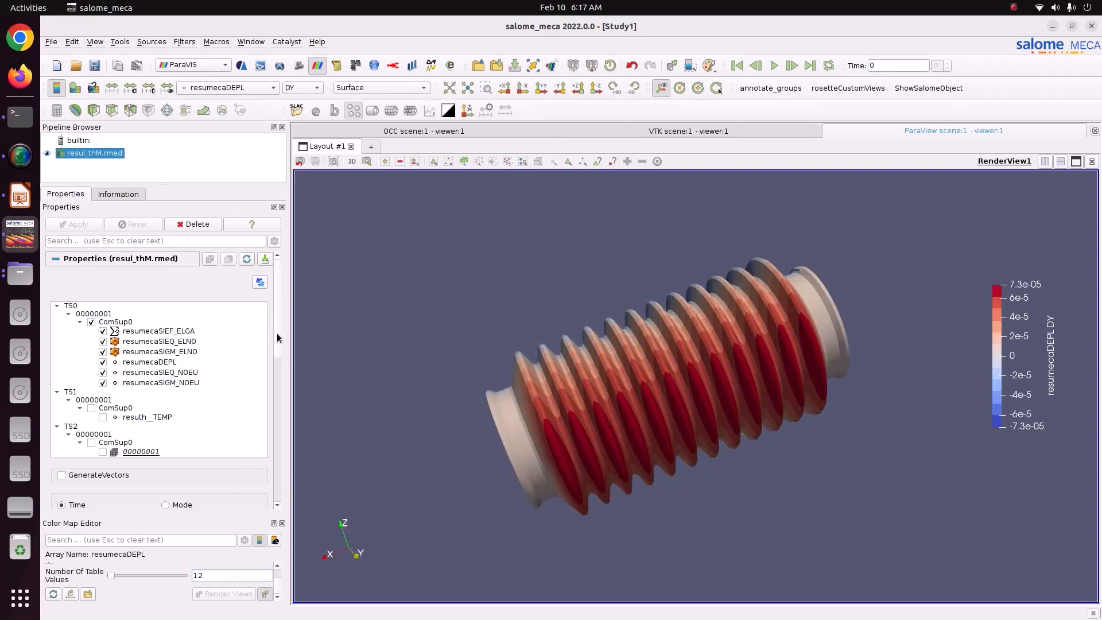
Apply the Blue to Red Rainbow preset from the Rainbow group to the displacement plot.
{"action": "scroll", "coordinate": [277, 337], "scroll_direction": "down", "scroll_amount": 5}
{"action": "left_click", "coordinate": [228, 427]}
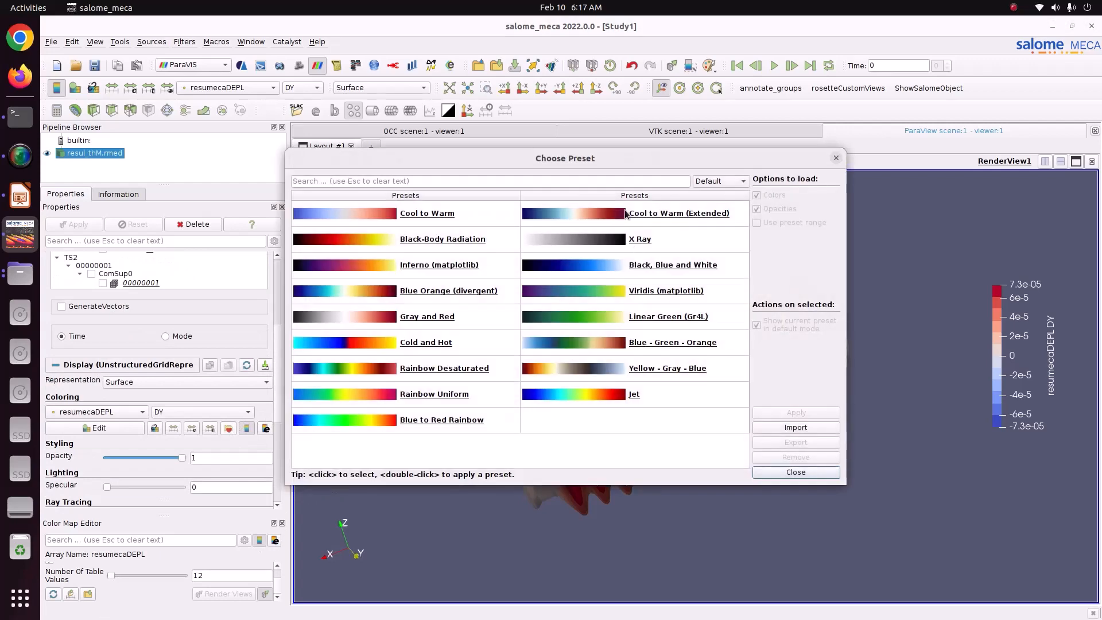
{"action": "left_click", "coordinate": [720, 180]}
{"action": "left_click", "coordinate": [711, 218]}
{"action": "left_click", "coordinate": [690, 238]}
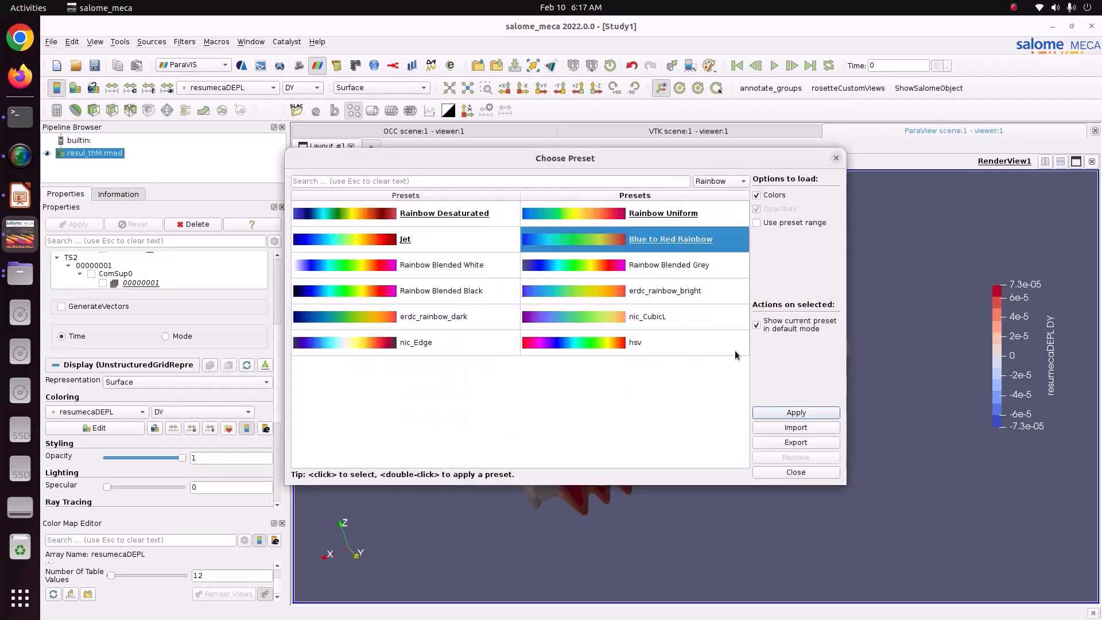
{"action": "left_click", "coordinate": [778, 413]}
{"action": "left_click", "coordinate": [795, 471]}
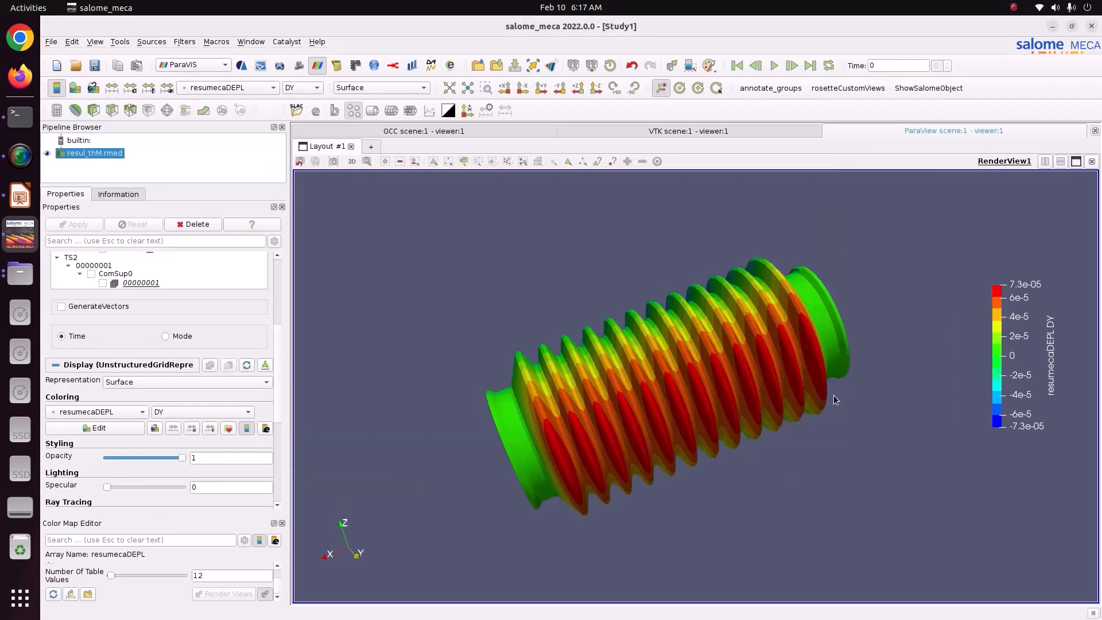
Display the DZ displacement component, followed by DX, and inspect each distribution on the bellow.
{"action": "left_click_drag", "start_coordinate": [812, 402], "coordinate": [786, 409]}
{"action": "left_click", "coordinate": [302, 87]}
{"action": "left_click", "coordinate": [306, 101]}
{"action": "left_click_drag", "start_coordinate": [555, 295], "coordinate": [618, 343]}
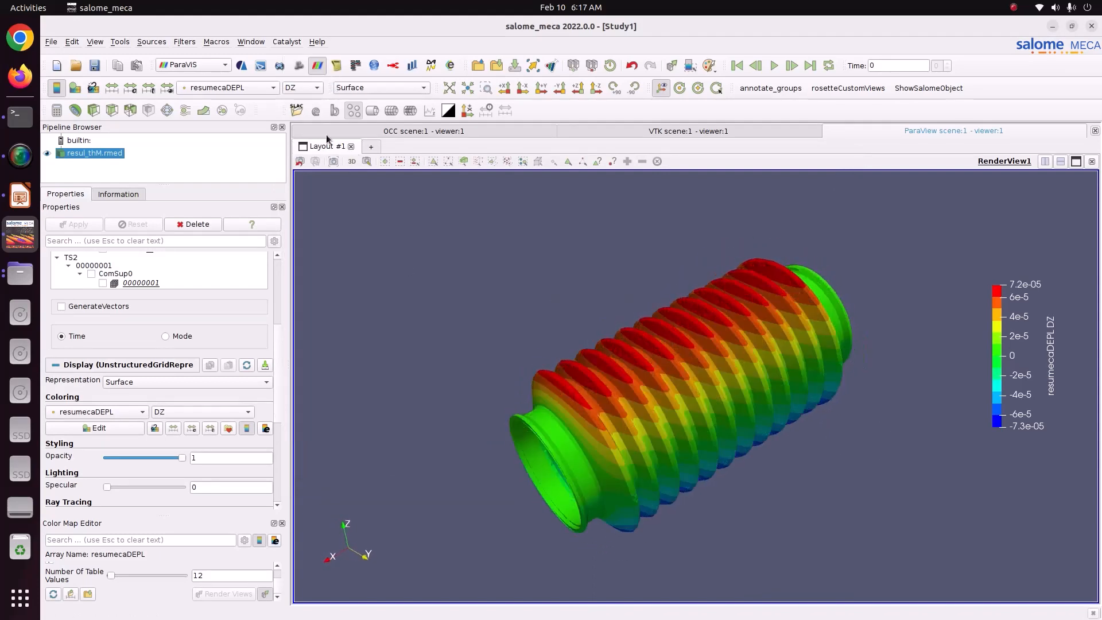
{"action": "left_click", "coordinate": [302, 88]}
{"action": "left_click", "coordinate": [302, 62]}
{"action": "left_click_drag", "start_coordinate": [499, 338], "coordinate": [654, 389]}
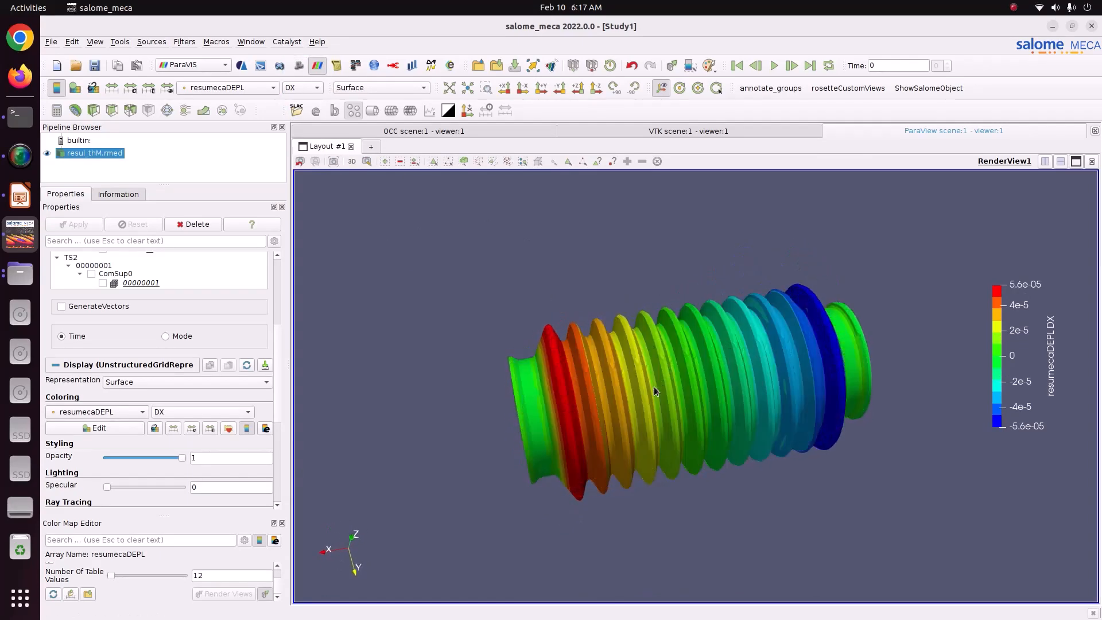
Colour the bellow by resumecaSIGM_NOEU magnitude and apply the Blue to Red Rainbow preset from the Rainbow group.
{"action": "left_click", "coordinate": [241, 88]}
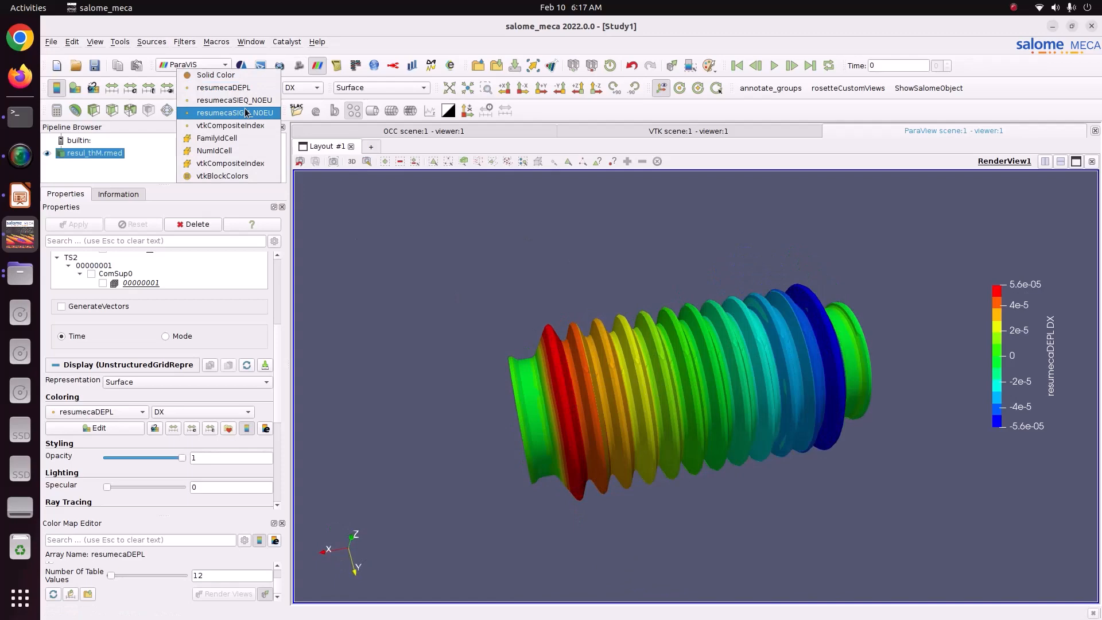
{"action": "left_click", "coordinate": [246, 113]}
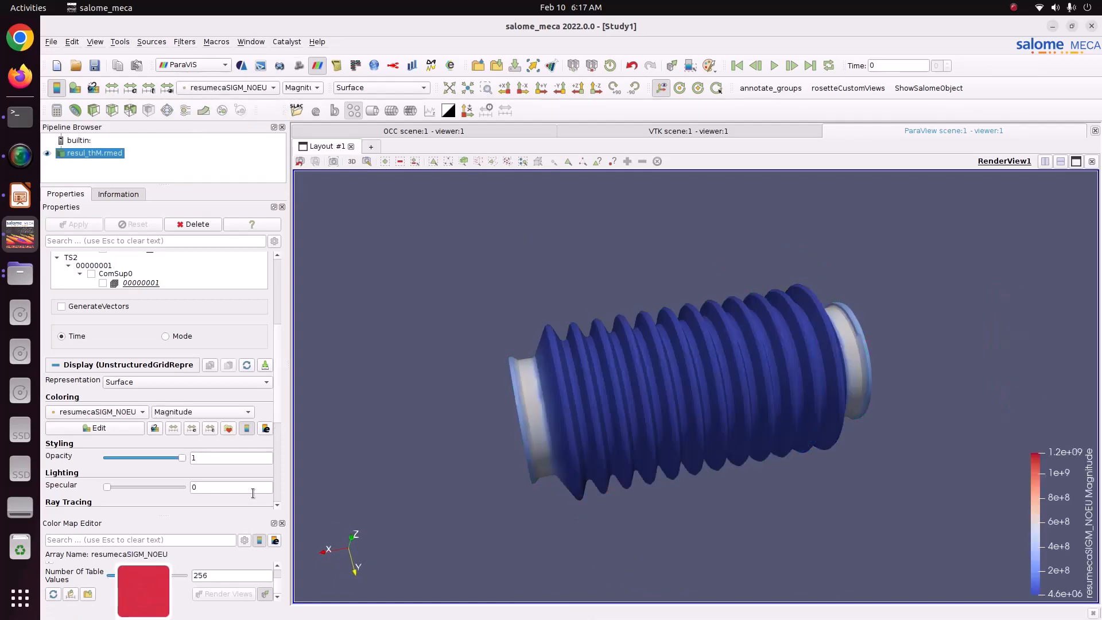
{"action": "left_click", "coordinate": [228, 428]}
{"action": "left_click", "coordinate": [714, 182]}
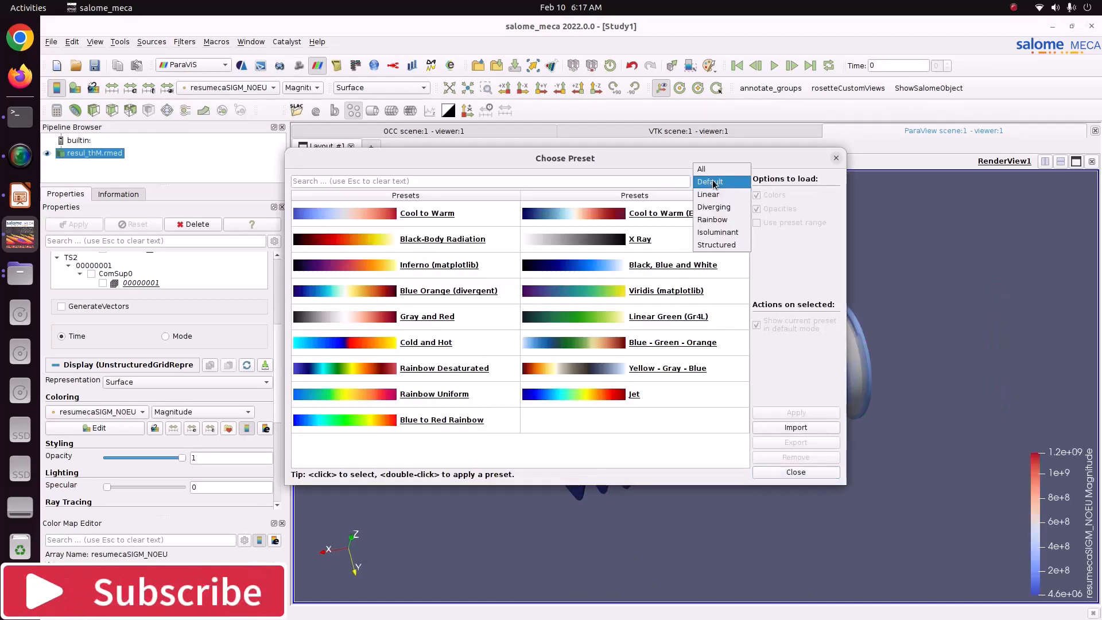
{"action": "left_click", "coordinate": [711, 220]}
{"action": "left_click", "coordinate": [708, 240]}
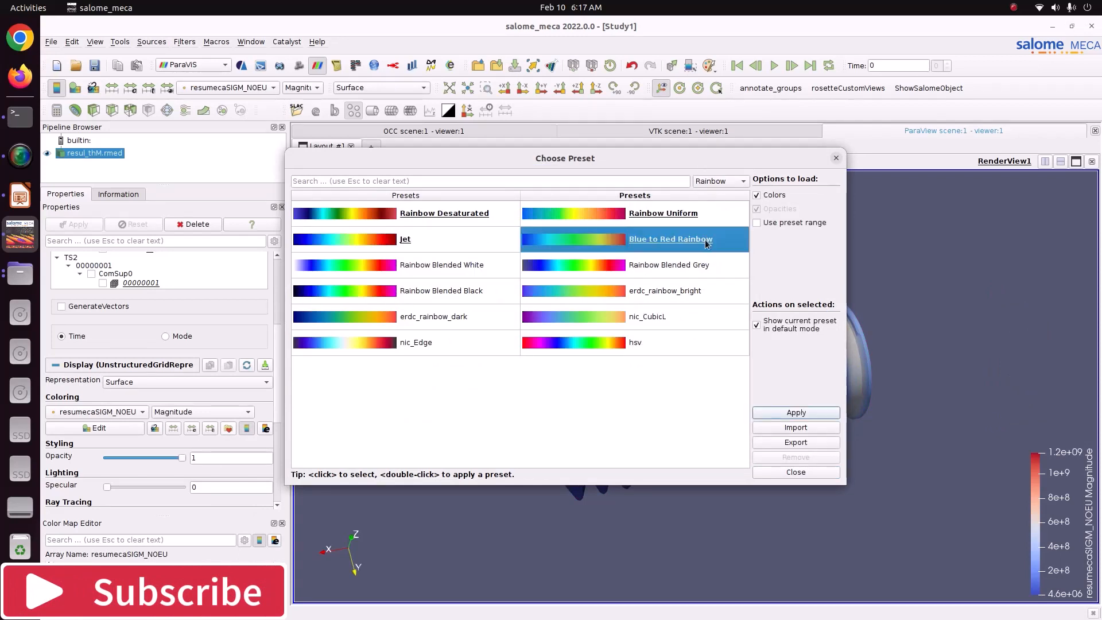
{"action": "left_click", "coordinate": [789, 413]}
{"action": "left_click", "coordinate": [795, 472]}
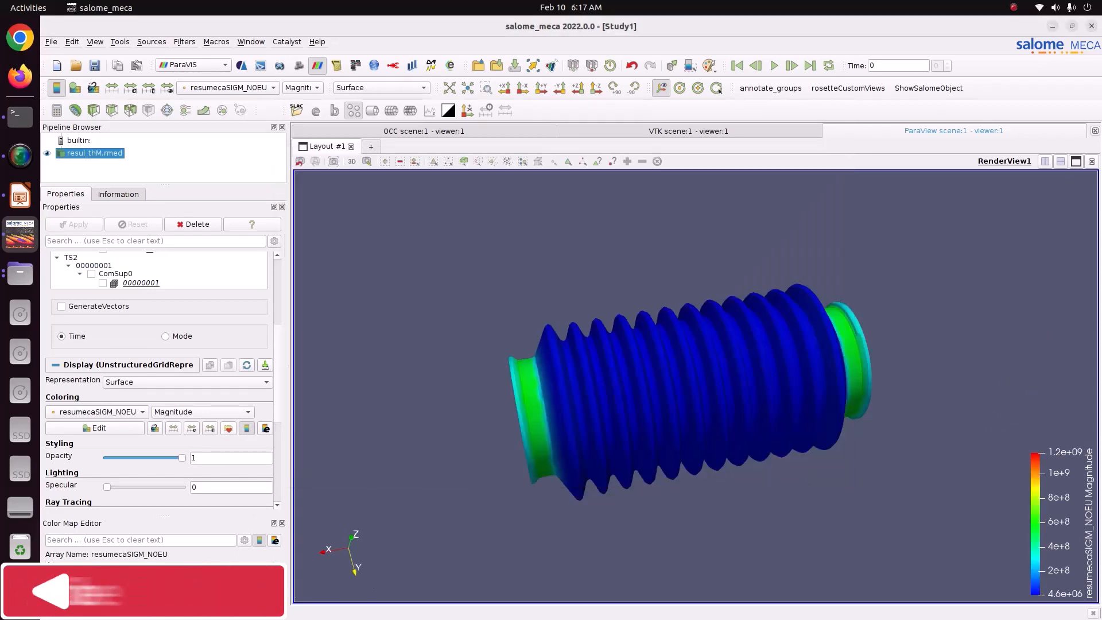
Set the number of table values of the resumecaSIGM_NOEU colour map to 12.
{"action": "double_click", "coordinate": [235, 579]}
{"action": "type", "text": "12"}
{"action": "key", "text": "Return"}
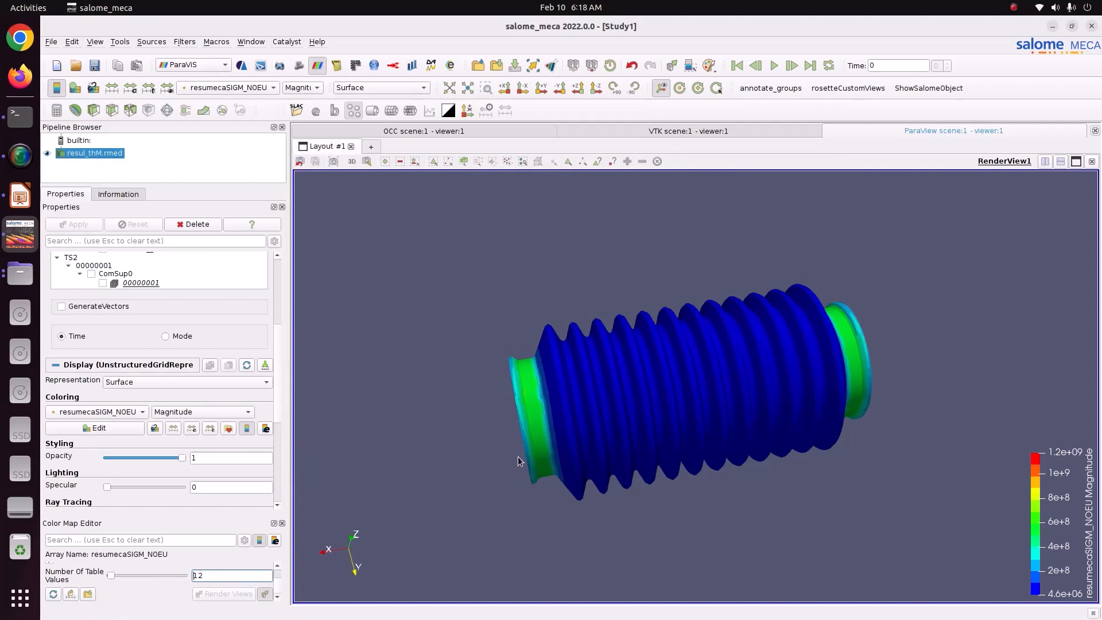
Display the SIXX stress component and move its colour legend beside the model.
{"action": "left_click", "coordinate": [307, 91]}
{"action": "left_click", "coordinate": [310, 102]}
{"action": "left_click_drag", "start_coordinate": [551, 295], "coordinate": [629, 345]}
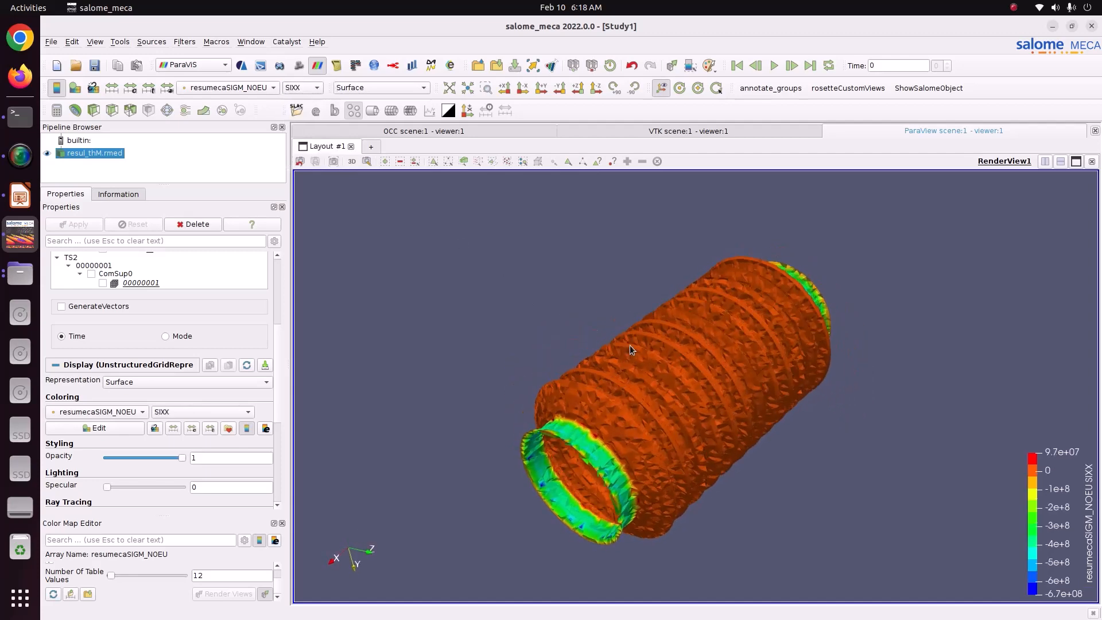
{"action": "left_click_drag", "start_coordinate": [1068, 489], "coordinate": [1032, 318]}
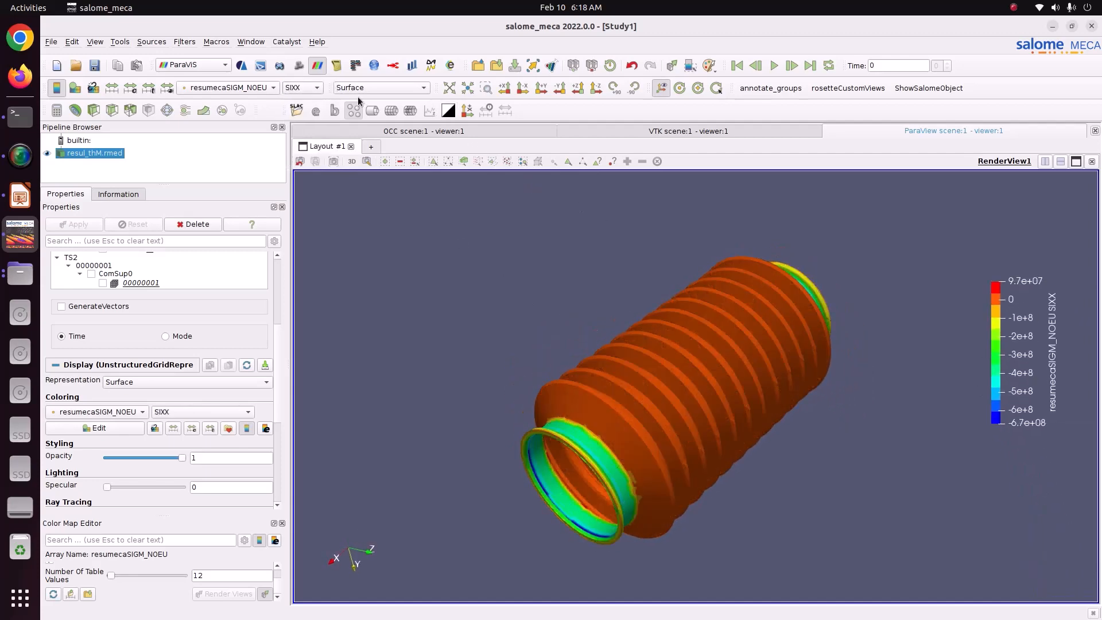
Display further resumecaSIGM_NOEU stress components in turn, including SIZZ, and inspect each on the bellow.
{"action": "left_click", "coordinate": [316, 88]}
{"action": "left_click", "coordinate": [313, 103]}
{"action": "left_click_drag", "start_coordinate": [684, 352], "coordinate": [529, 291]}
{"action": "left_click", "coordinate": [309, 98]}
{"action": "left_click_drag", "start_coordinate": [631, 344], "coordinate": [717, 378]}
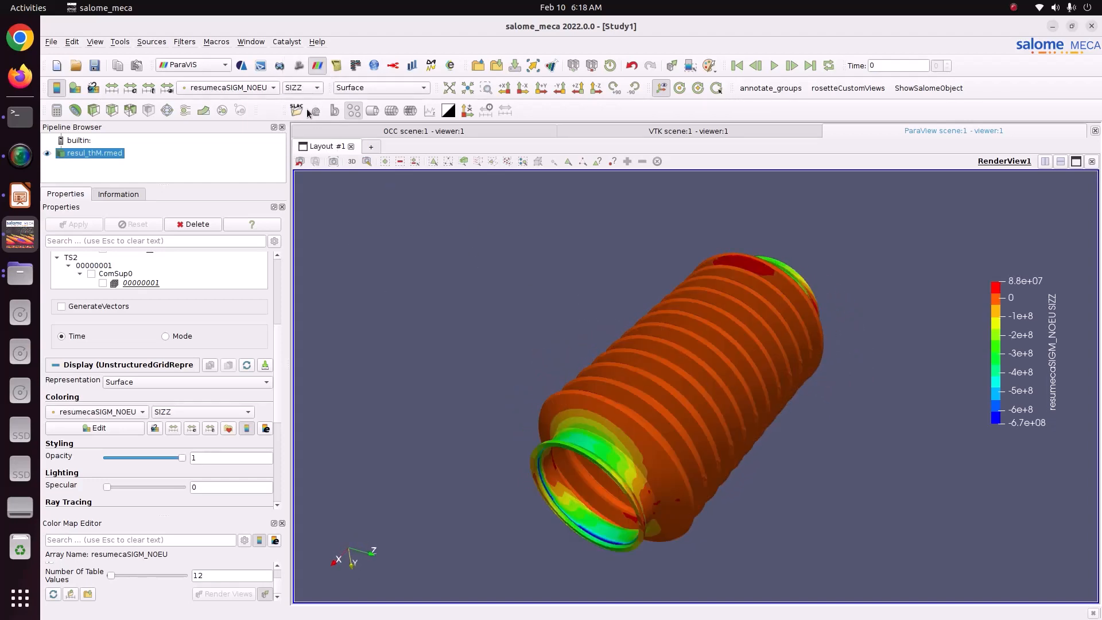
{"action": "left_click", "coordinate": [296, 89]}
{"action": "left_click", "coordinate": [300, 93]}
{"action": "left_click_drag", "start_coordinate": [423, 305], "coordinate": [680, 430]}
Colour the bellow by resumecaSIEQ_NOEU magnitude and apply the Blue to Red Rainbow preset from the Rainbow group.
{"action": "left_click", "coordinate": [260, 89]}
{"action": "left_click", "coordinate": [255, 75]}
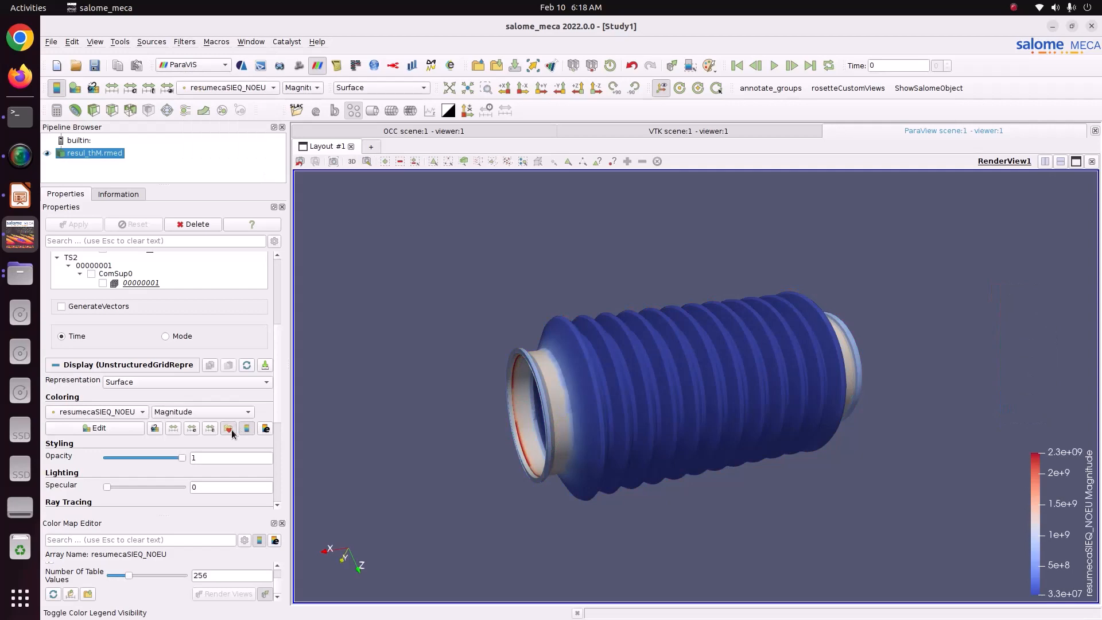
{"action": "left_click", "coordinate": [230, 429]}
{"action": "left_click", "coordinate": [712, 182]}
{"action": "left_click", "coordinate": [714, 220]}
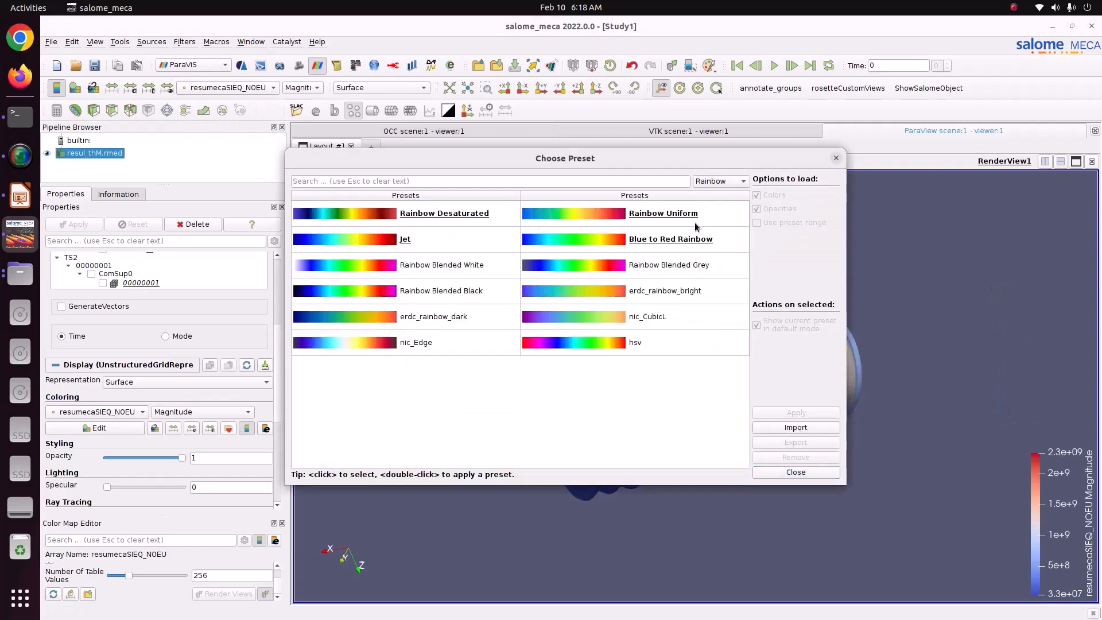
{"action": "left_click", "coordinate": [683, 250]}
{"action": "left_click", "coordinate": [775, 411]}
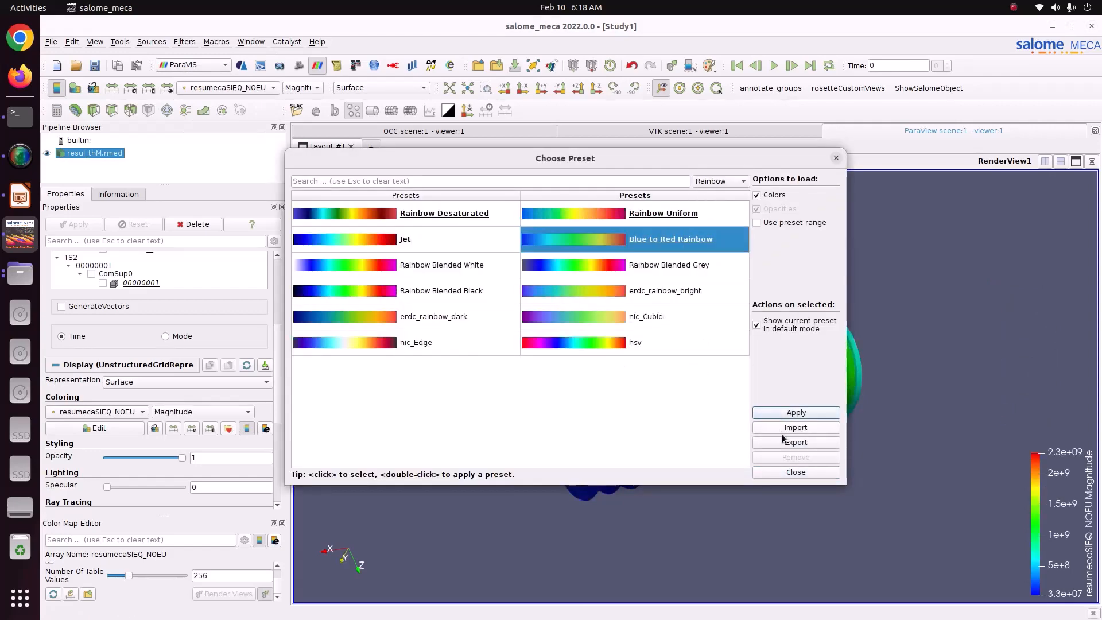
{"action": "left_click", "coordinate": [794, 472]}
Set the number of table values of the resumecaSIEQ_NOEU colour map to 12.
{"action": "left_click_drag", "start_coordinate": [587, 438], "coordinate": [516, 468]}
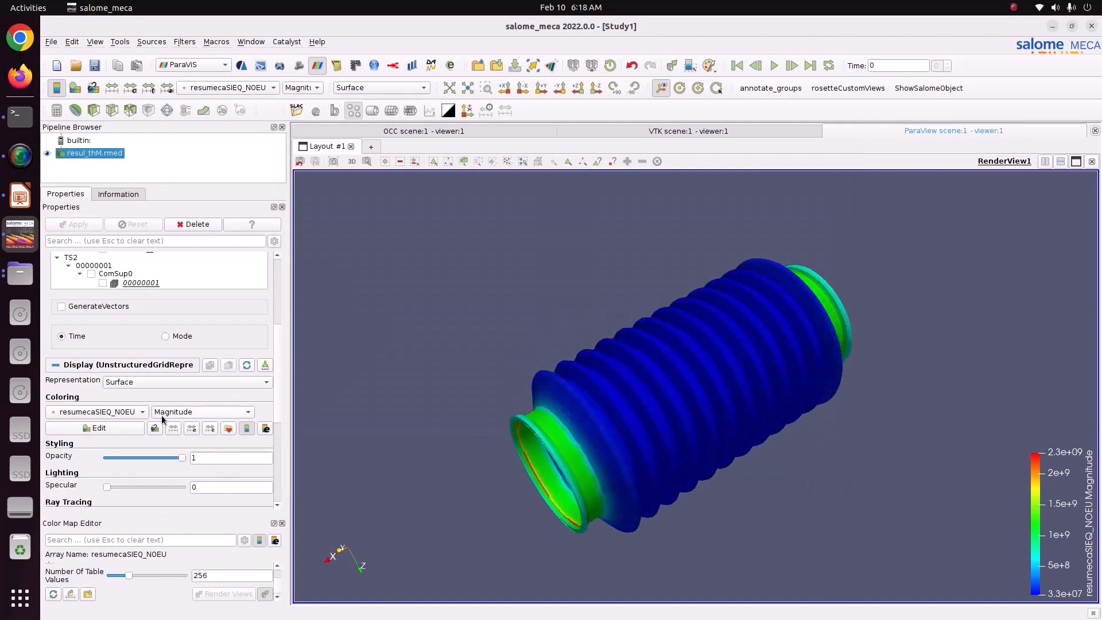
{"action": "double_click", "coordinate": [222, 576]}
{"action": "type", "text": "12"}
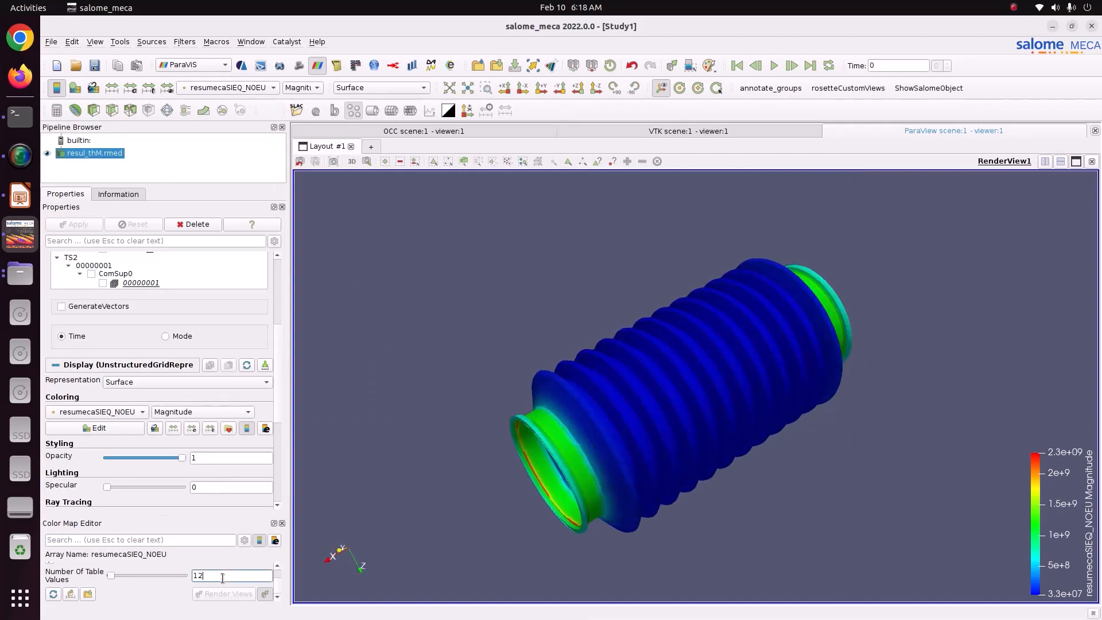
Display the VMIS equivalent stress, followed by TRESCA, and inspect the bellow and its end collars from several angles.
{"action": "left_click", "coordinate": [309, 92]}
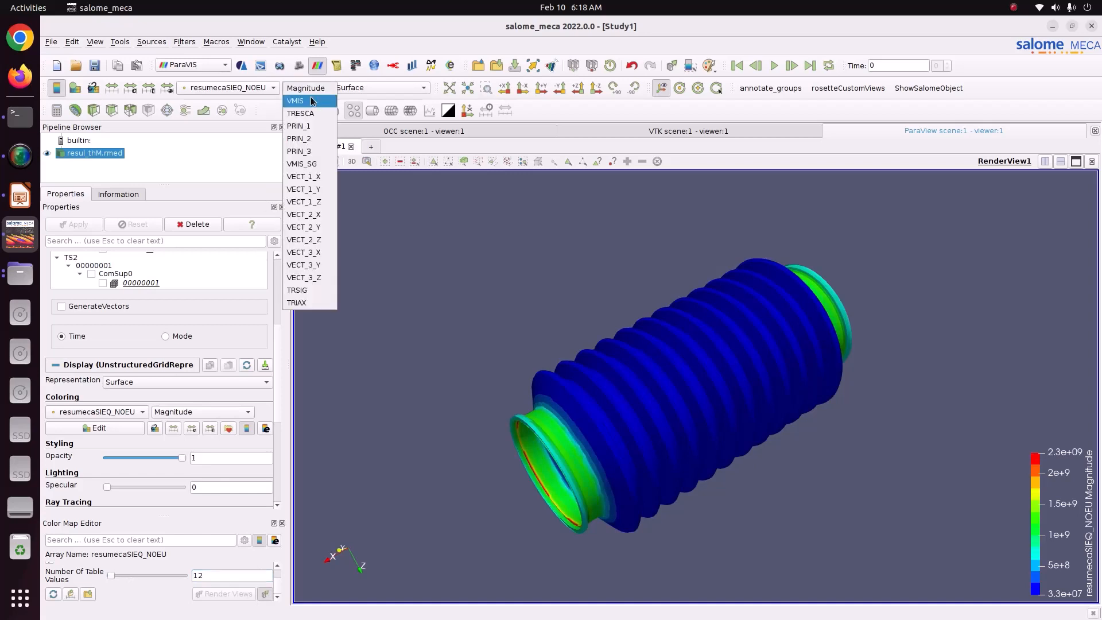
{"action": "left_click", "coordinate": [310, 99]}
{"action": "left_click_drag", "start_coordinate": [615, 325], "coordinate": [656, 388]}
{"action": "left_click", "coordinate": [302, 88]}
{"action": "left_click", "coordinate": [302, 99]}
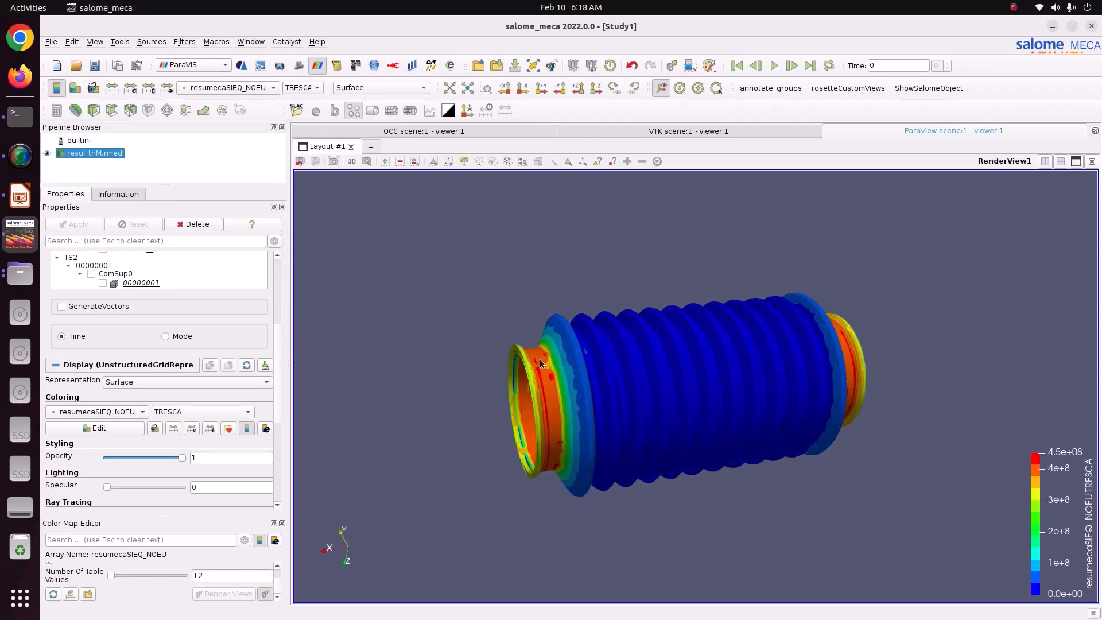
{"action": "left_click_drag", "start_coordinate": [560, 370], "coordinate": [545, 400]}
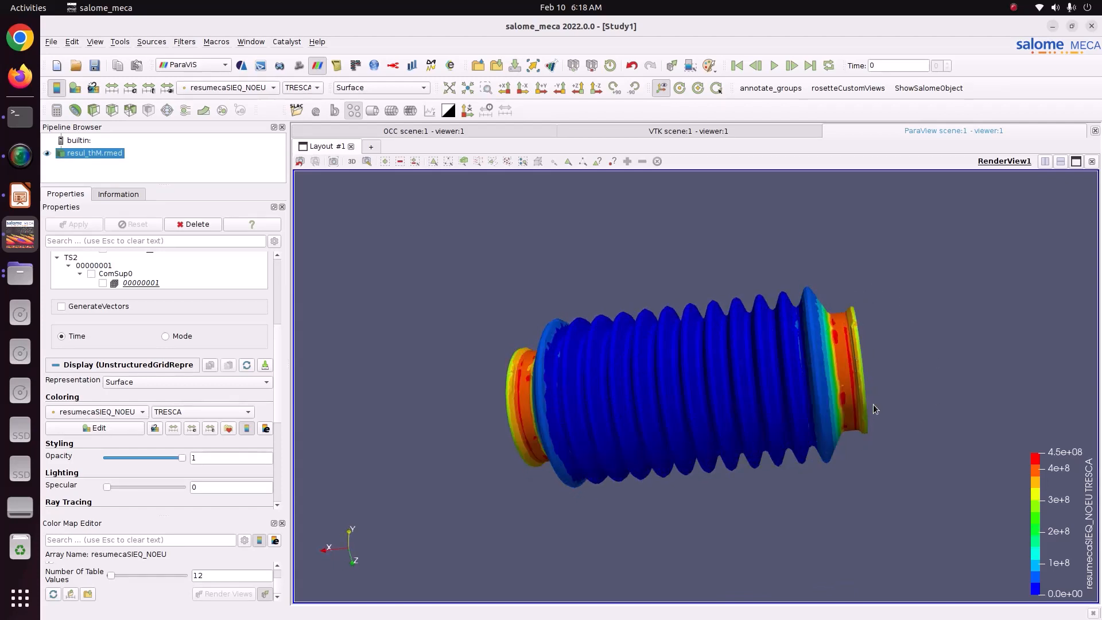
{"action": "left_click_drag", "start_coordinate": [628, 376], "coordinate": [591, 406]}
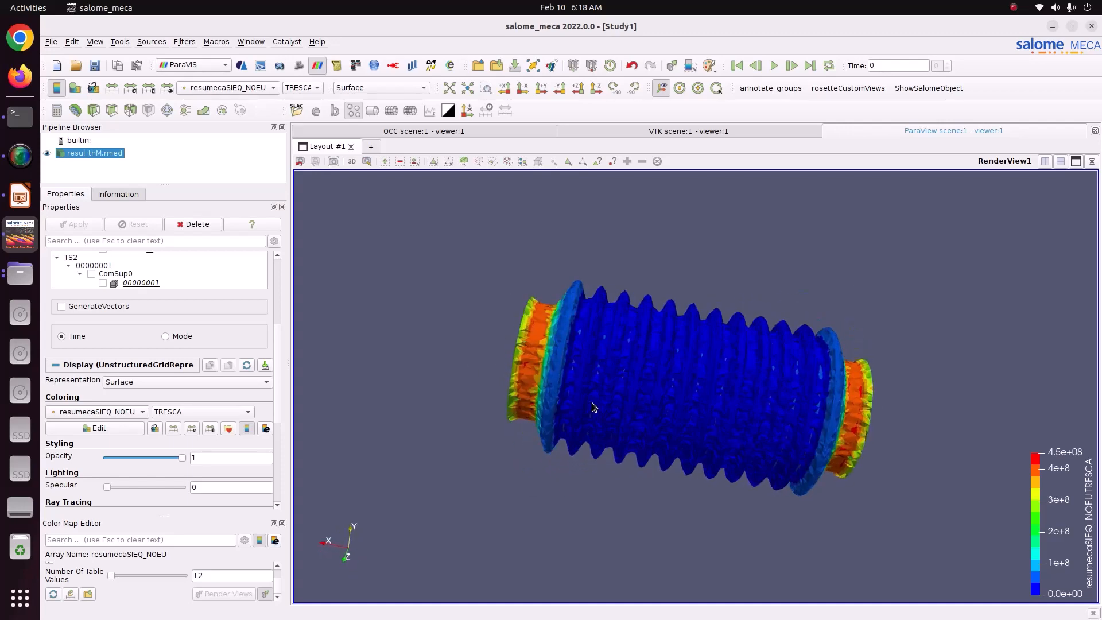
Colour the bellow by the VMIS component of resumecaSIEQ_NOEU and view it side-on along the Z axis.
{"action": "left_click", "coordinate": [300, 89]}
{"action": "left_click", "coordinate": [298, 78]}
{"action": "left_click_drag", "start_coordinate": [537, 301], "coordinate": [490, 328]}
{"action": "left_click", "coordinate": [577, 88]}
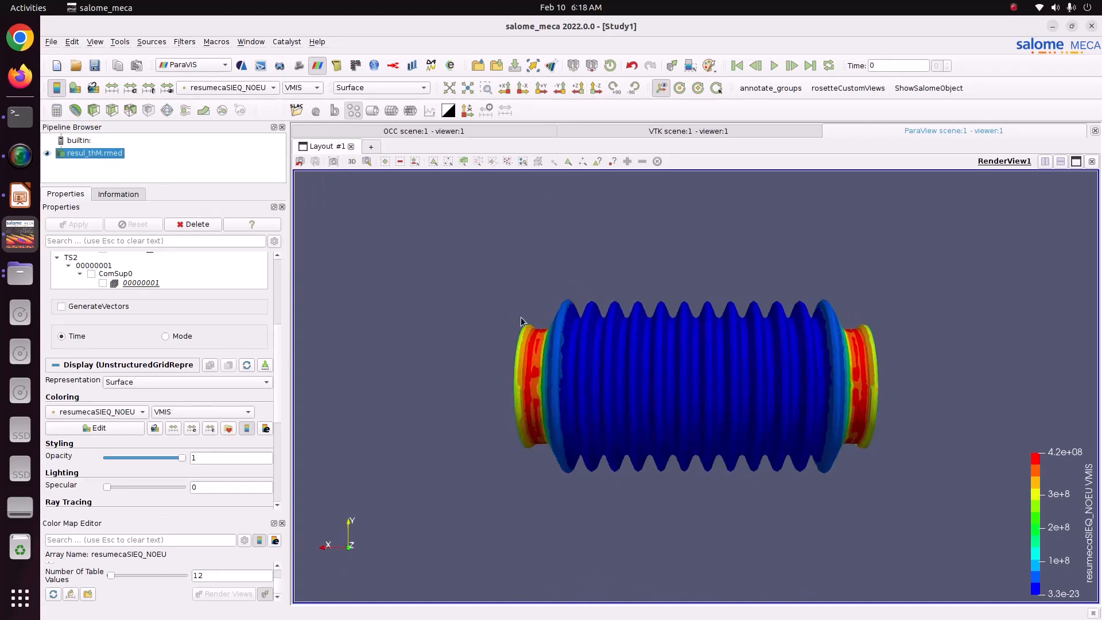
Try to extract the corrugated middle section by adding an Extract Selection filter before selecting the cells through it.
{"action": "left_click", "coordinate": [182, 46]}
{"action": "left_click", "coordinate": [182, 54]}
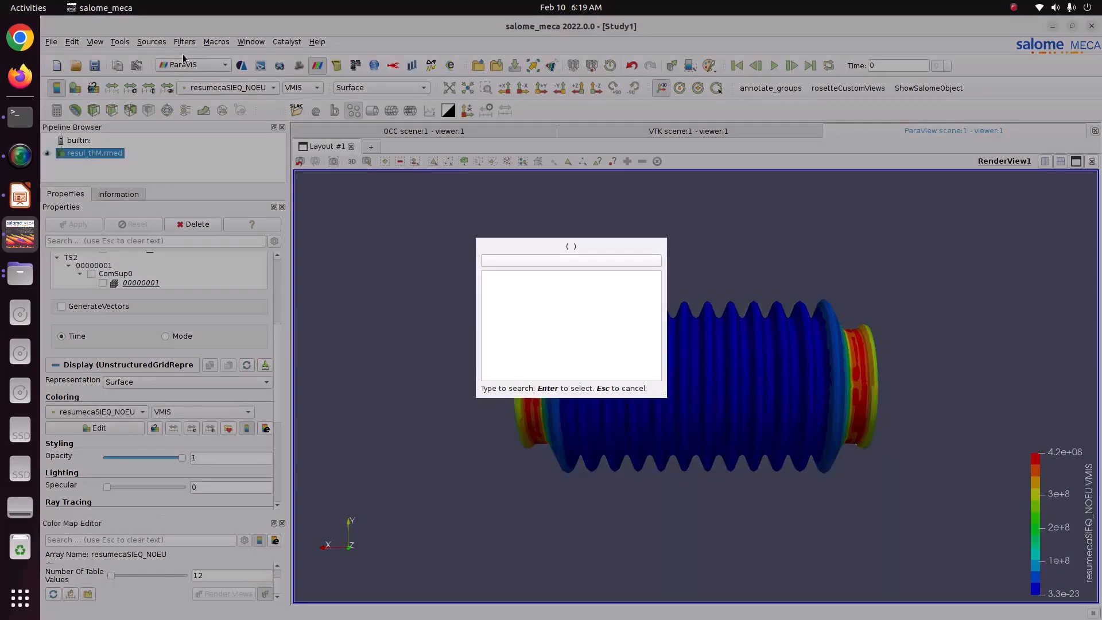
{"action": "type", "text": "extrac"}
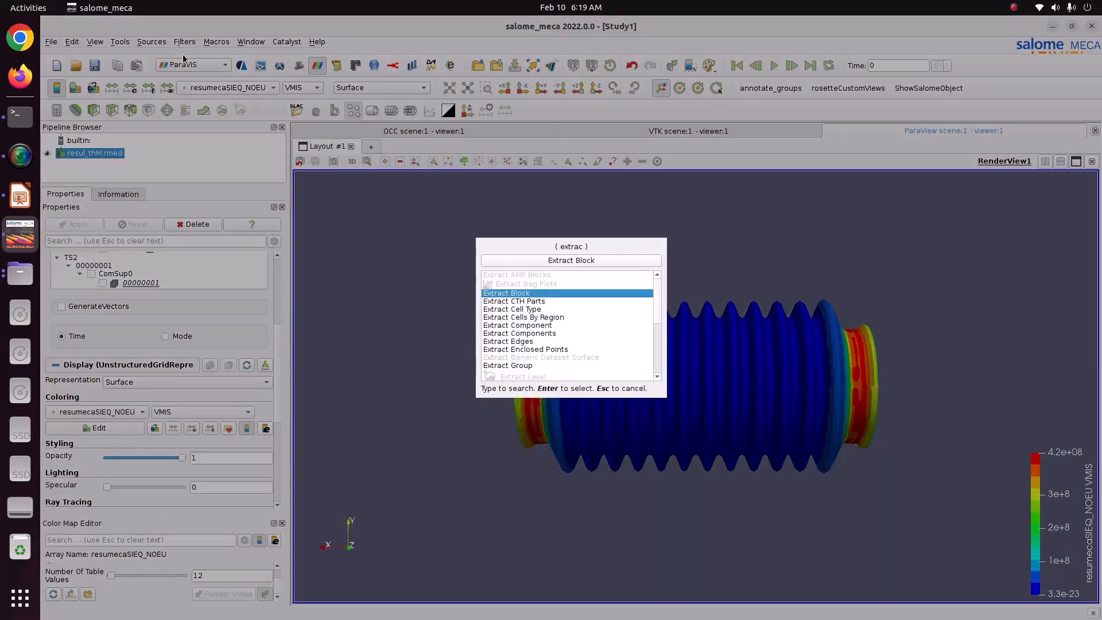
{"action": "type", "text": "t se"}
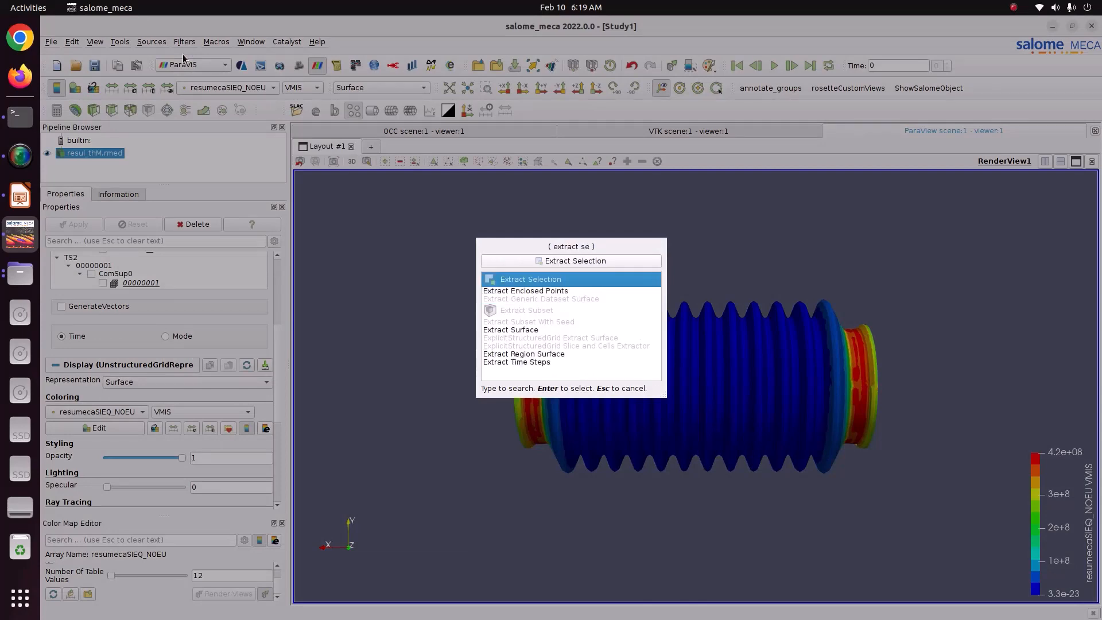
{"action": "key", "text": "Return"}
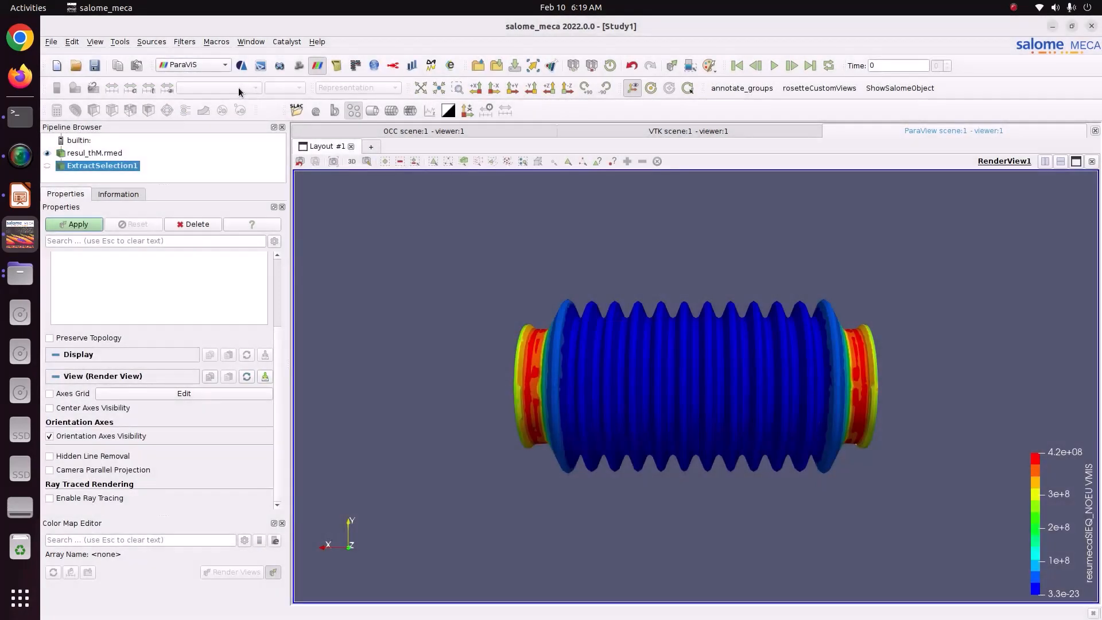
{"action": "left_click", "coordinate": [463, 161]}
{"action": "left_click_drag", "start_coordinate": [542, 270], "coordinate": [848, 549]}
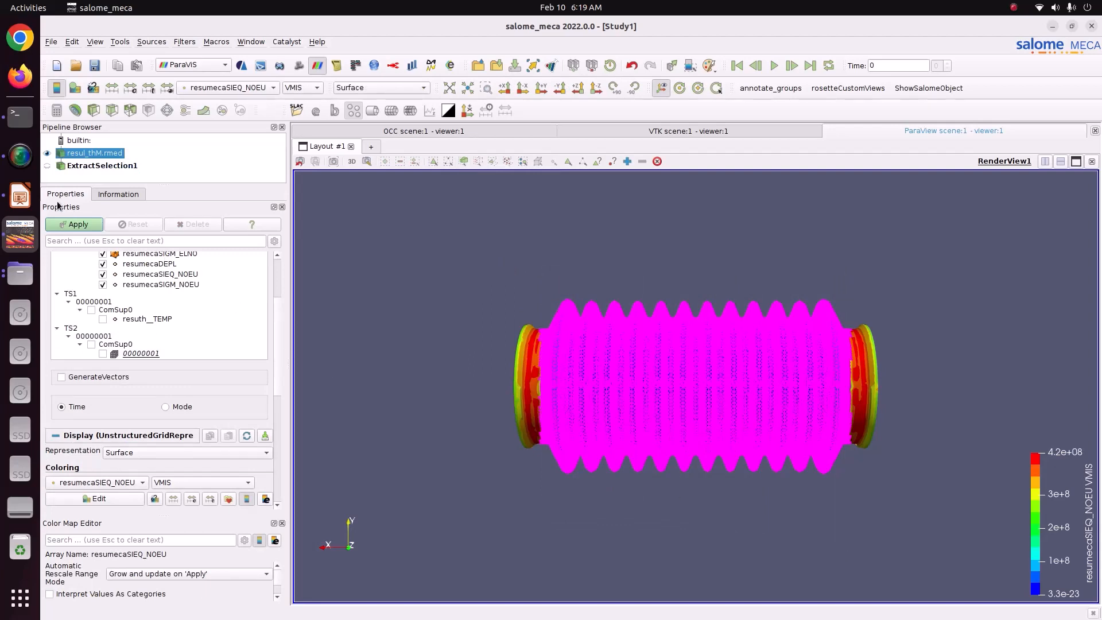
{"action": "left_click", "coordinate": [72, 225]}
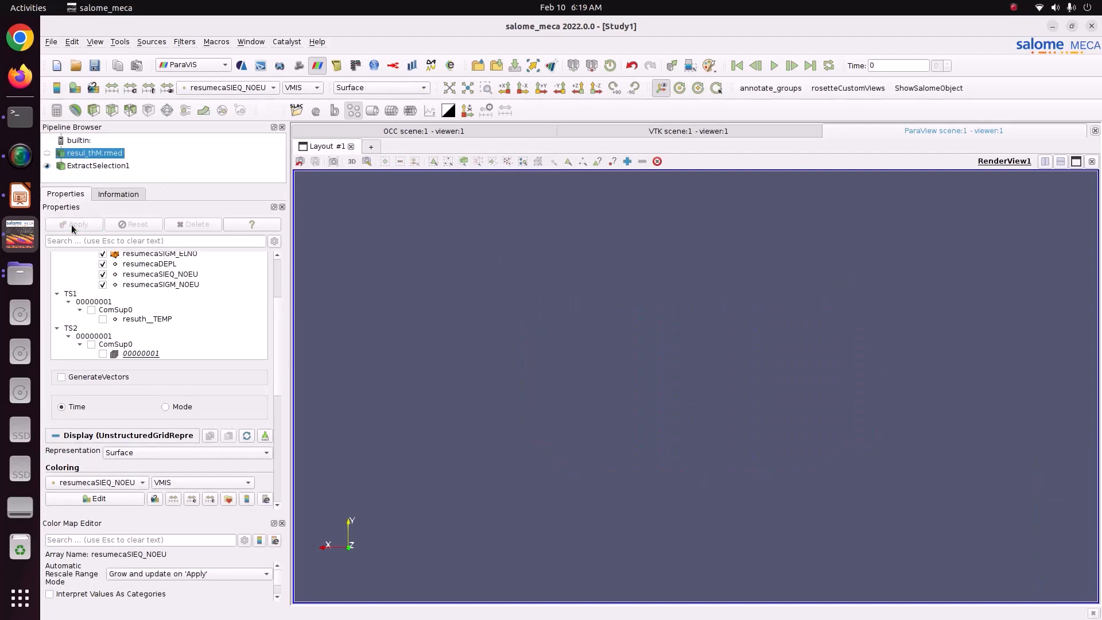
Delete the ExtractSelection1 filter and clear the cell selection on the bellow.
{"action": "left_click", "coordinate": [73, 167]}
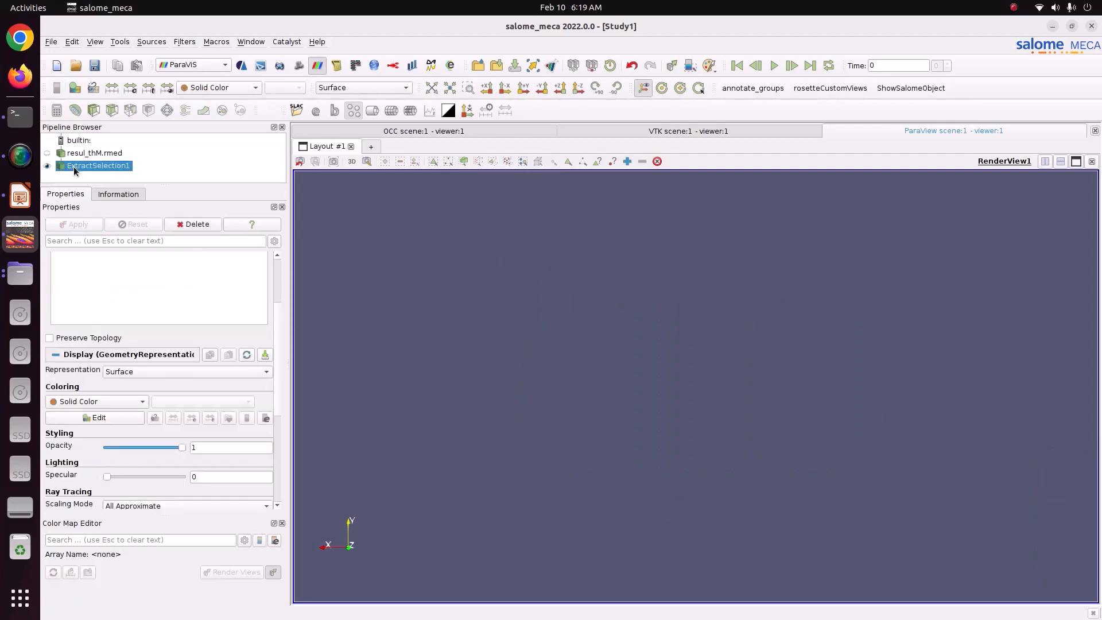
{"action": "right_click", "coordinate": [113, 167]}
{"action": "left_click", "coordinate": [145, 234]}
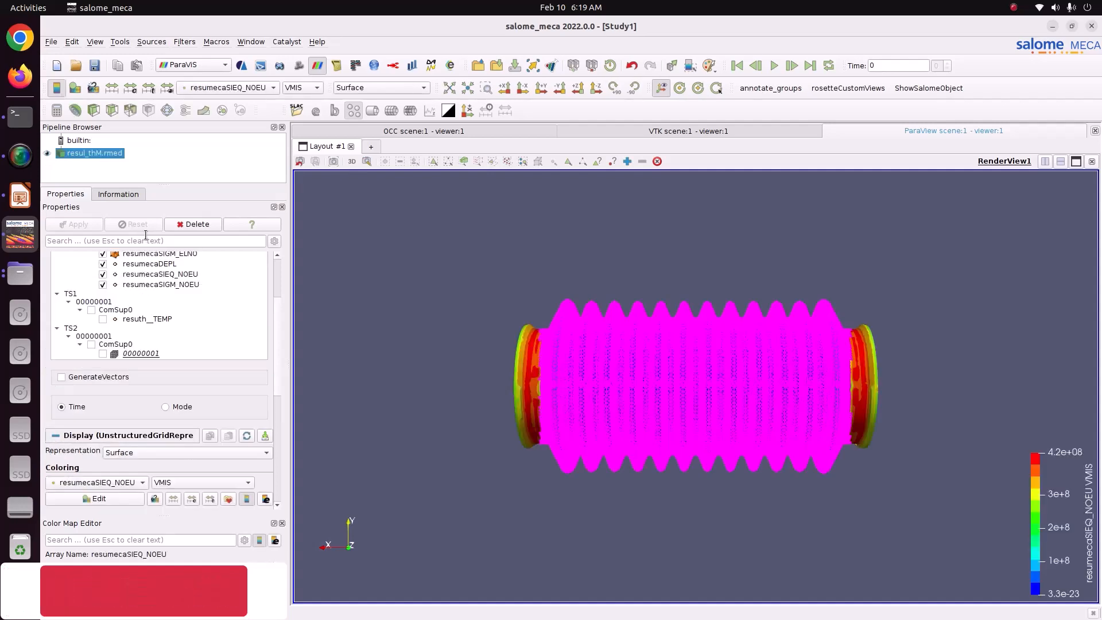
{"action": "left_click_drag", "start_coordinate": [630, 307], "coordinate": [671, 332]}
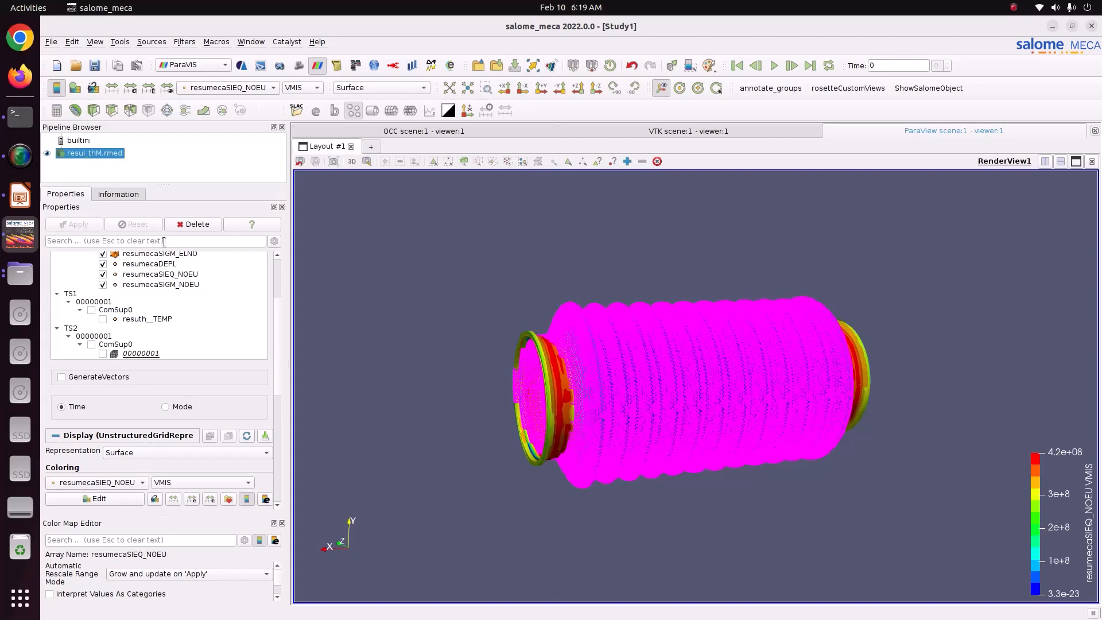
{"action": "left_click", "coordinate": [657, 161]}
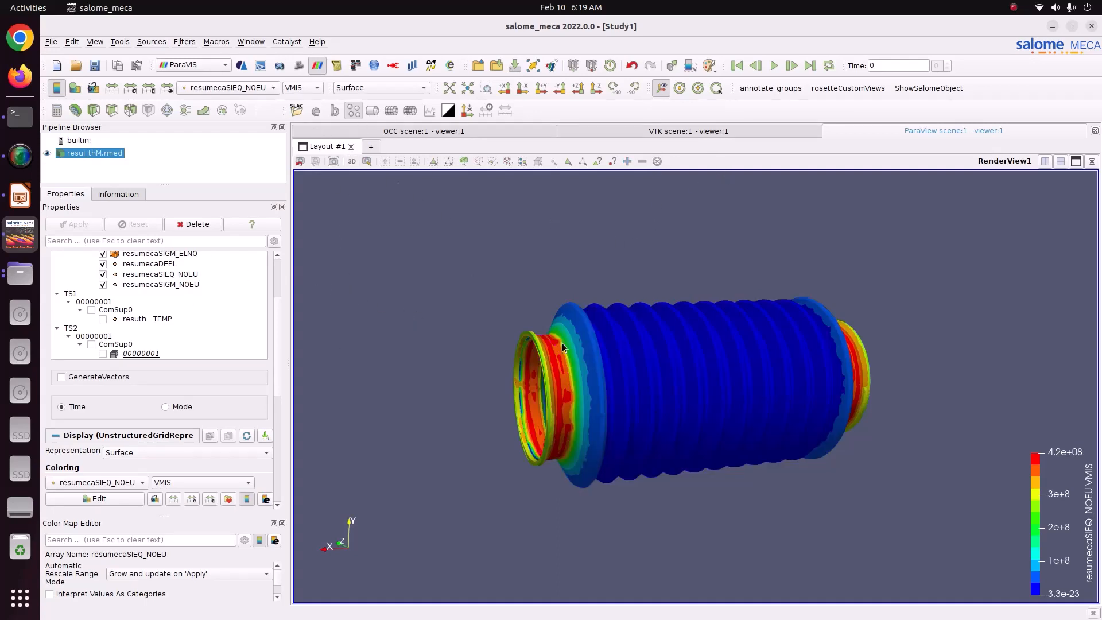
Looking along the Y axis, select all cells through the convolutions between the bellow's two end flanges.
{"action": "left_click", "coordinate": [560, 87]}
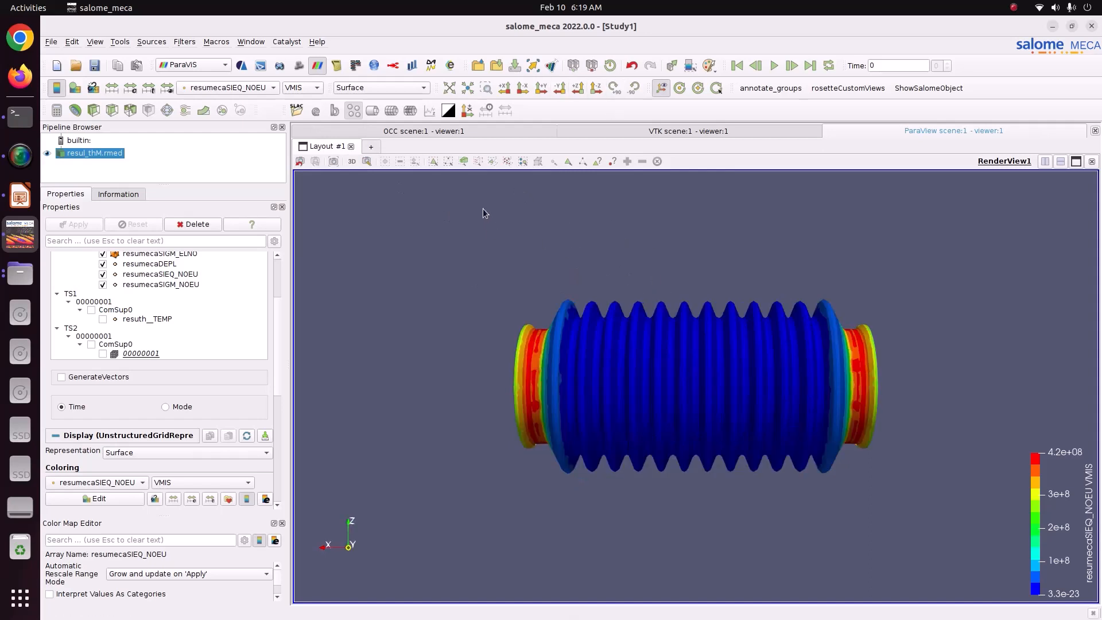
{"action": "left_click", "coordinate": [463, 163]}
{"action": "left_click_drag", "start_coordinate": [579, 267], "coordinate": [799, 558]}
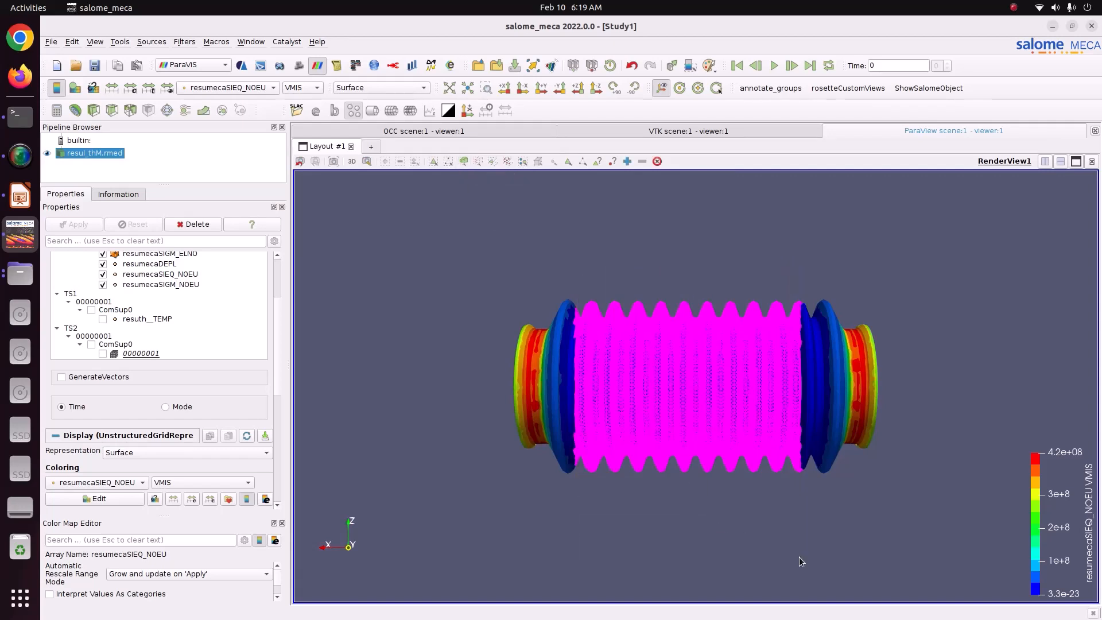
Apply the Extract Selection filter to resul_thM.rmed to isolate the selected convolutions.
{"action": "left_click", "coordinate": [184, 42]}
{"action": "left_click", "coordinate": [524, 208]}
{"action": "key", "text": "ctrl+space"}
{"action": "type", "text": "ext"}
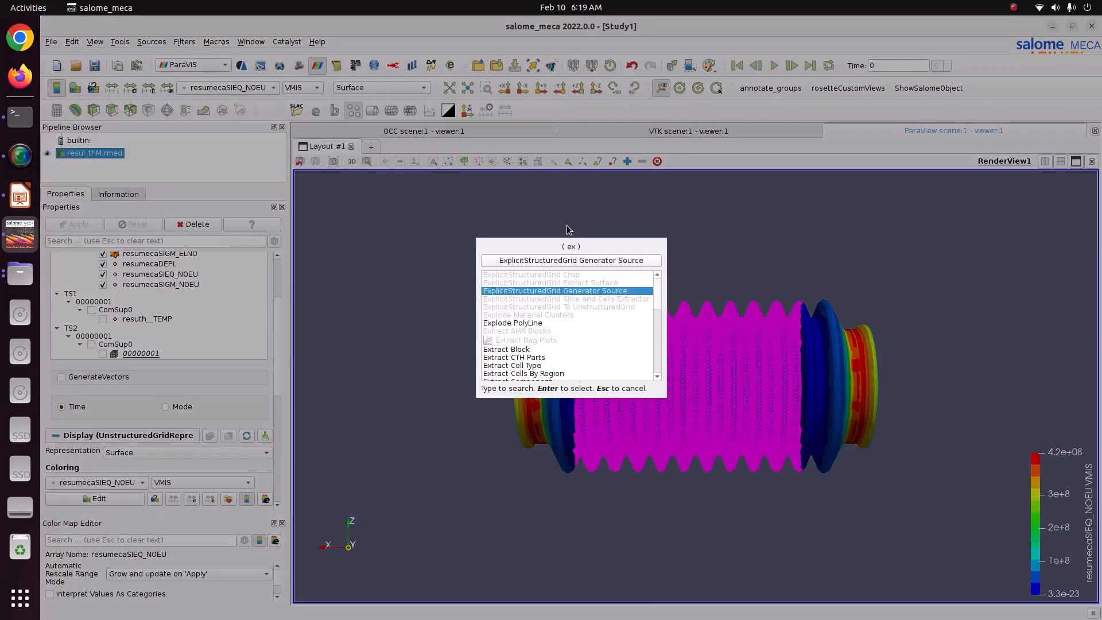
{"action": "type", "text": "ract "}
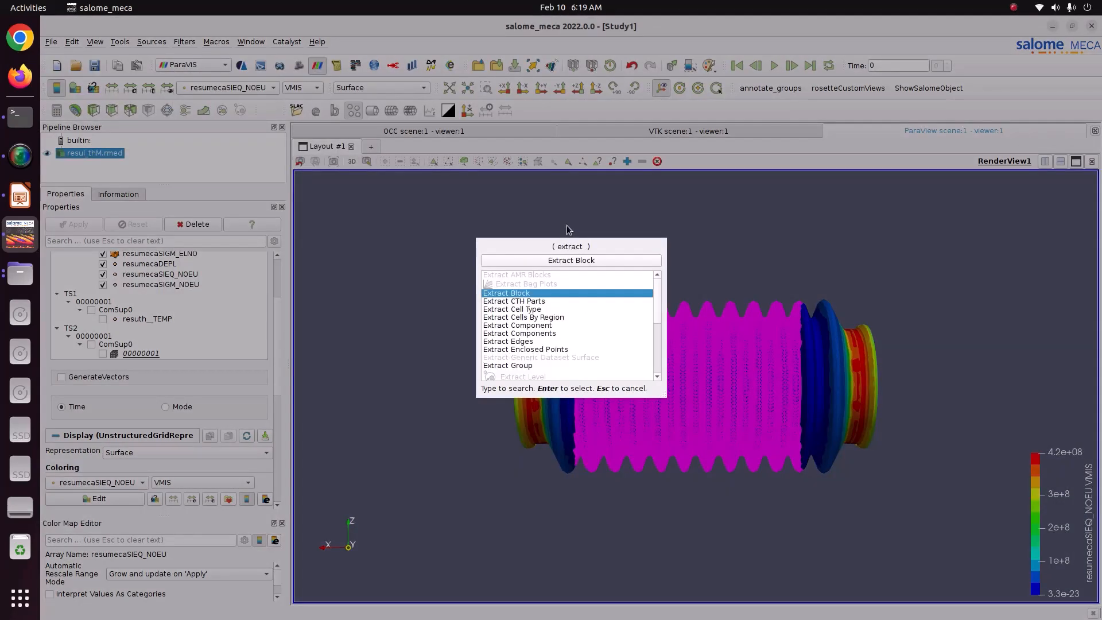
{"action": "type", "text": "sele"}
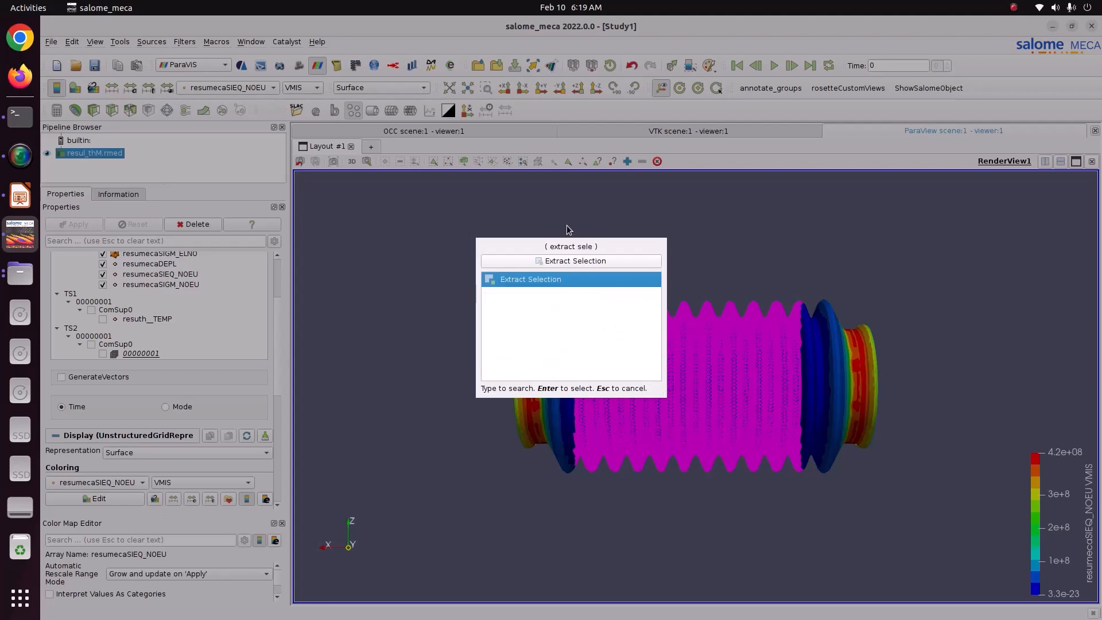
{"action": "key", "text": "Return"}
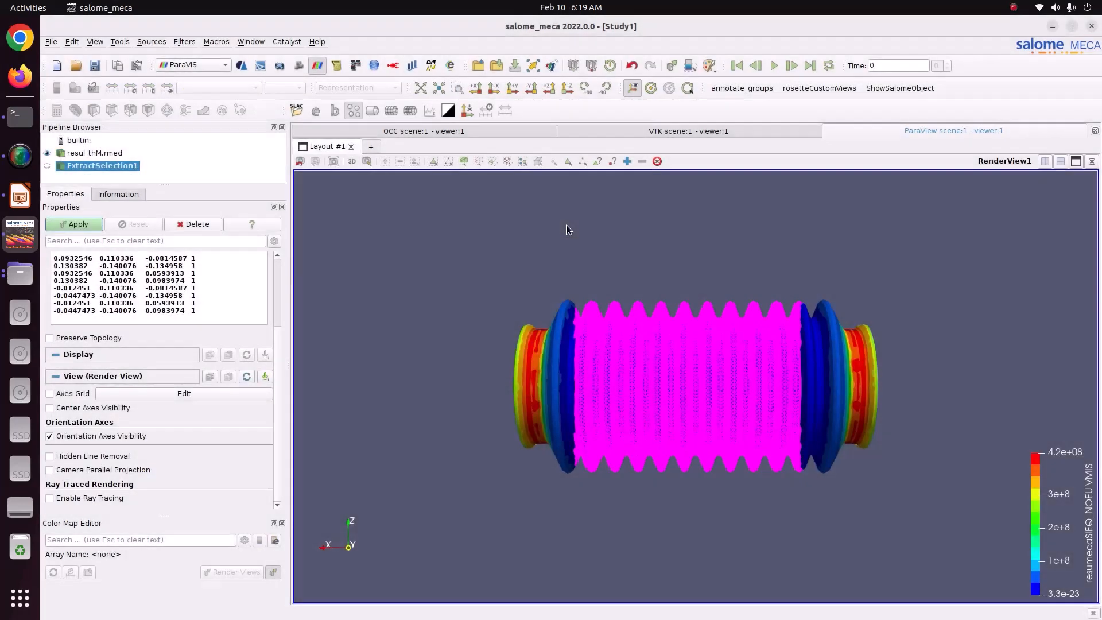
{"action": "left_click", "coordinate": [75, 225]}
Rescale the extracted section's VMIS colour range over all timesteps with automatic rescaling disabled, and move the colour legend upward.
{"action": "left_click_drag", "start_coordinate": [492, 371], "coordinate": [682, 394]}
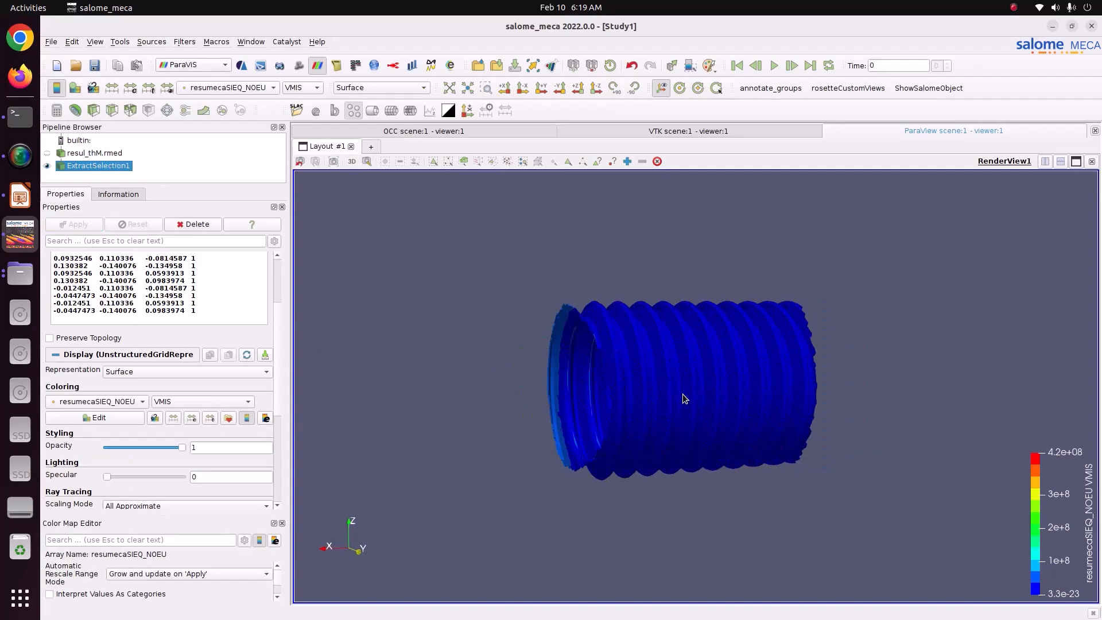
{"action": "scroll", "coordinate": [683, 394], "scroll_direction": "up", "scroll_amount": 3}
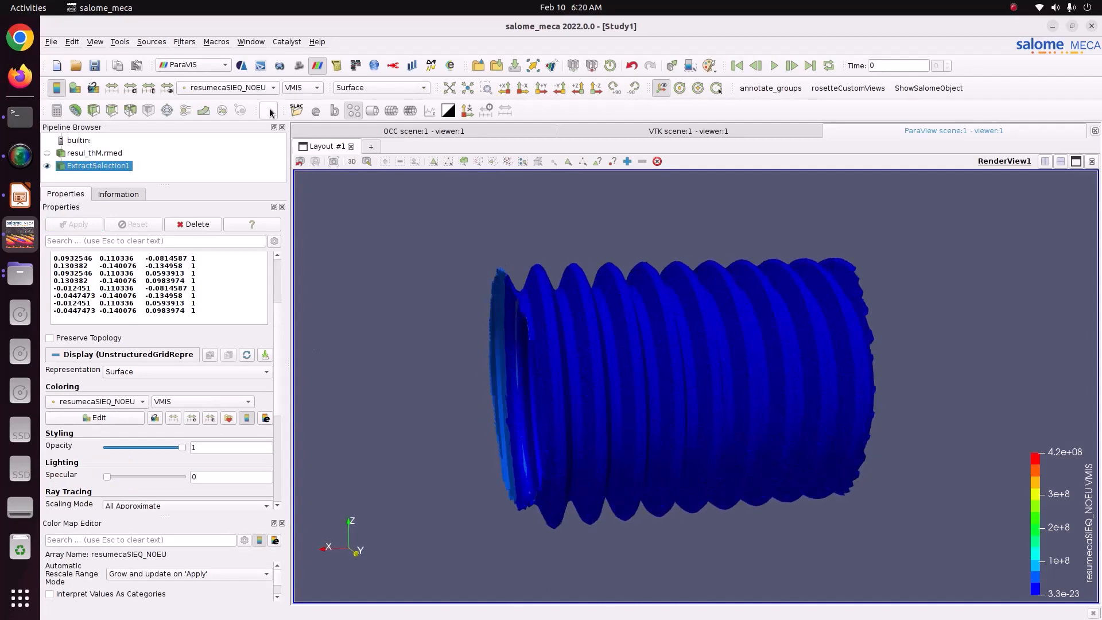
{"action": "left_click", "coordinate": [148, 88]}
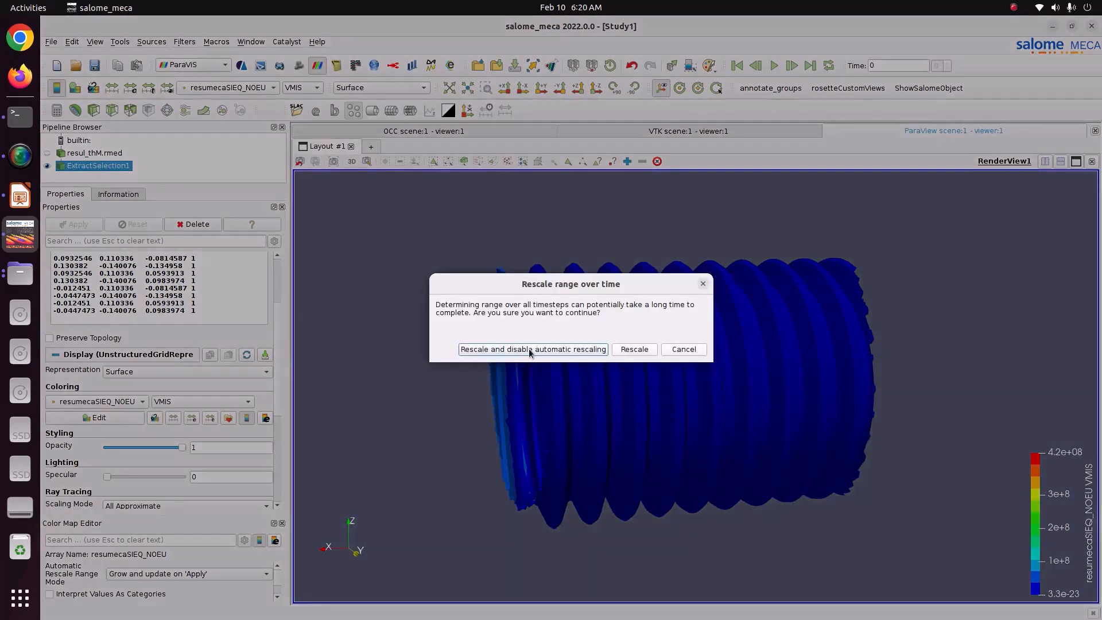
{"action": "left_click", "coordinate": [528, 348]}
{"action": "left_click_drag", "start_coordinate": [767, 412], "coordinate": [588, 368]}
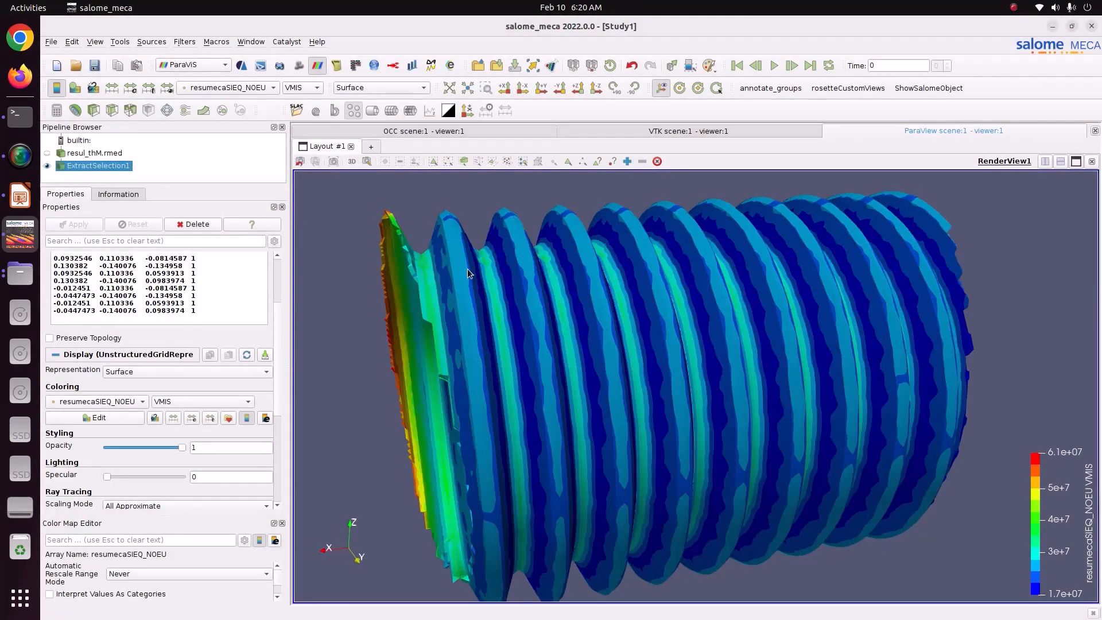
{"action": "left_click_drag", "start_coordinate": [1063, 590], "coordinate": [1055, 507]}
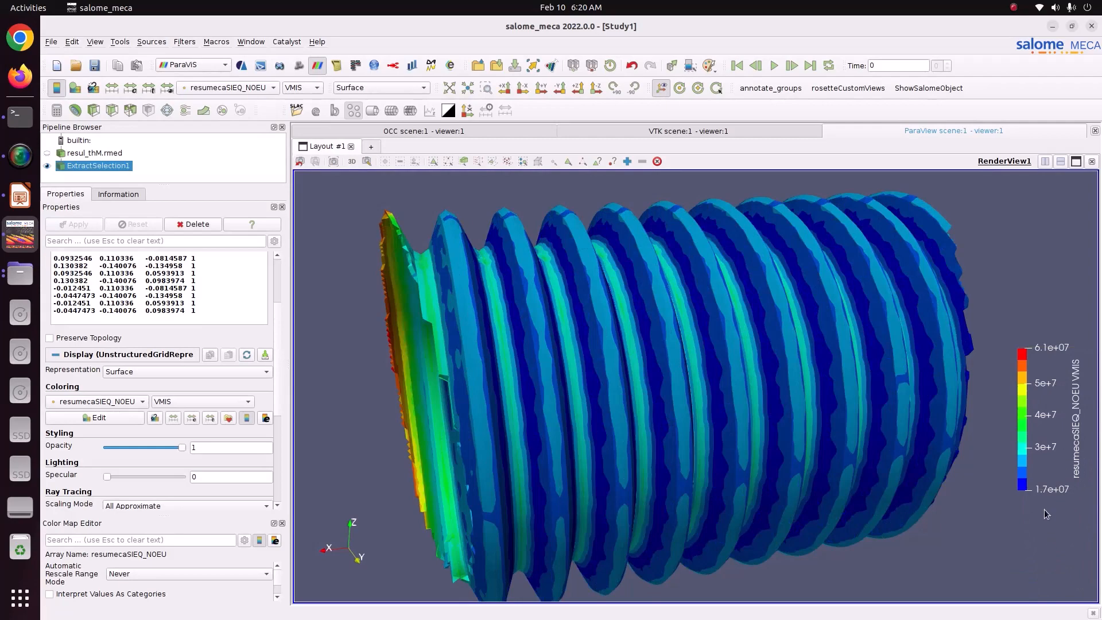
Examine the VMIS stress distribution on the extracted convolutions from several angles and check the extraction's dataset information.
{"action": "left_click_drag", "start_coordinate": [822, 379], "coordinate": [803, 415]}
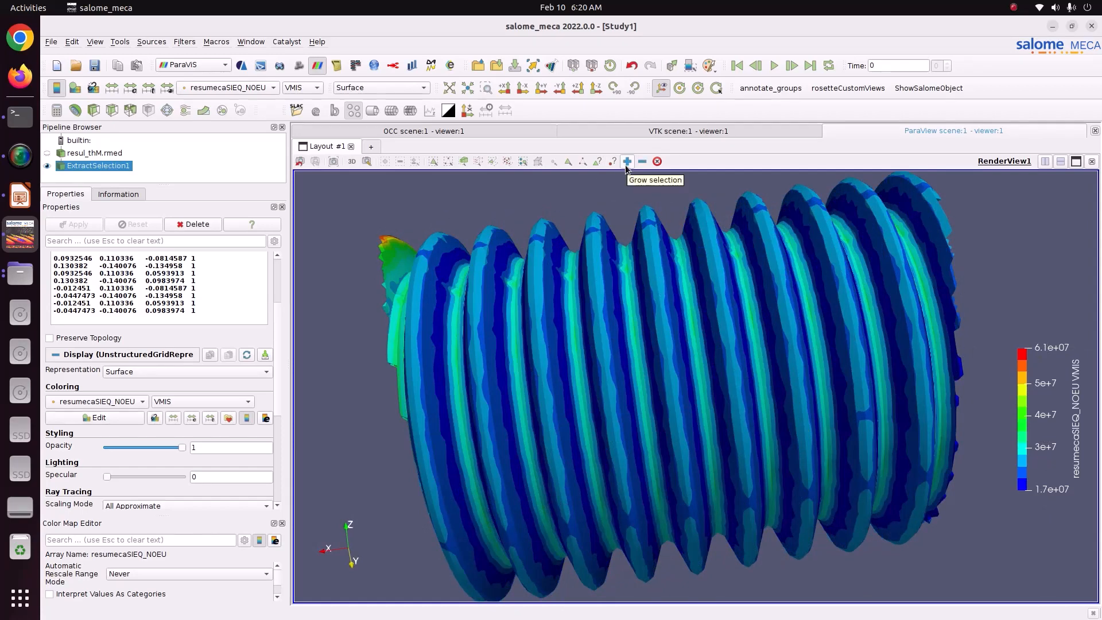
{"action": "scroll", "coordinate": [394, 287], "scroll_direction": "down", "scroll_amount": 3}
{"action": "left_click", "coordinate": [99, 196]}
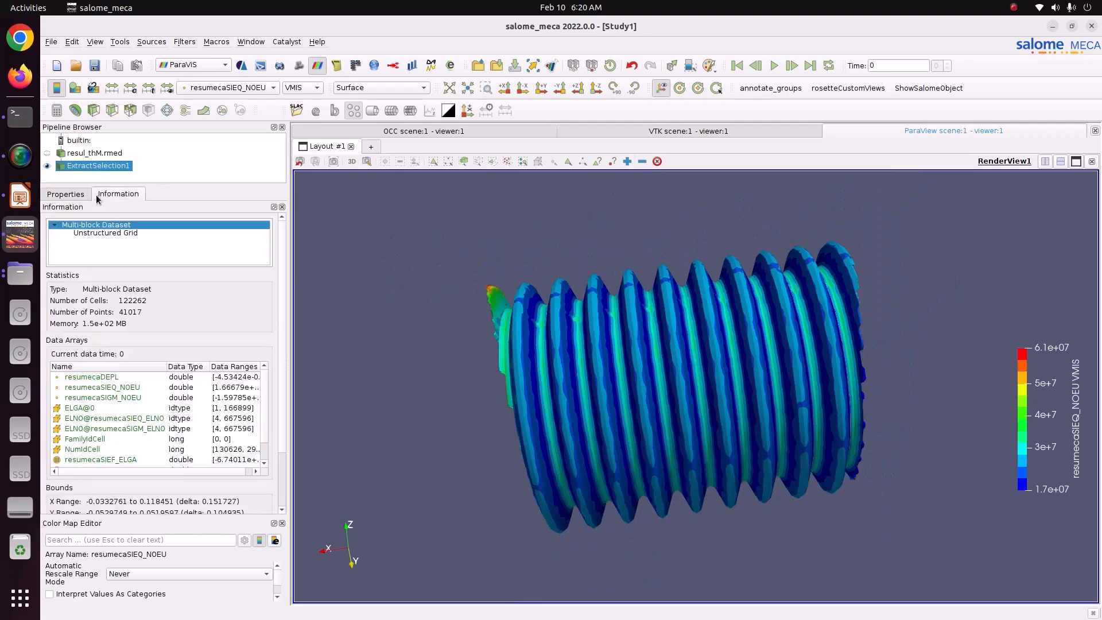
{"action": "left_click", "coordinate": [67, 198]}
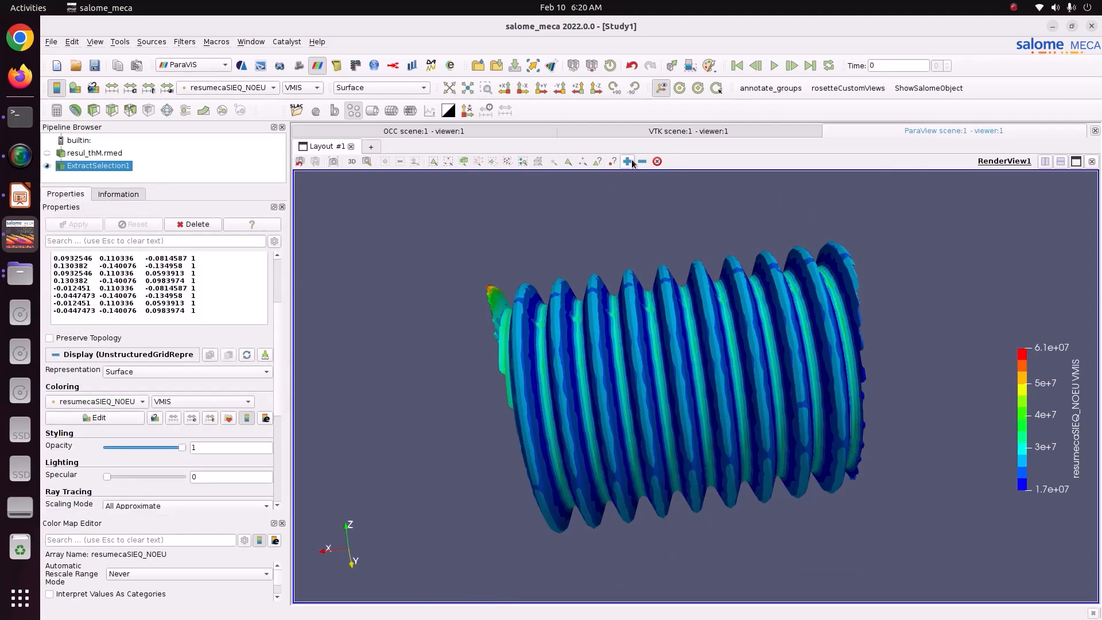
{"action": "left_click_drag", "start_coordinate": [659, 290], "coordinate": [654, 232]}
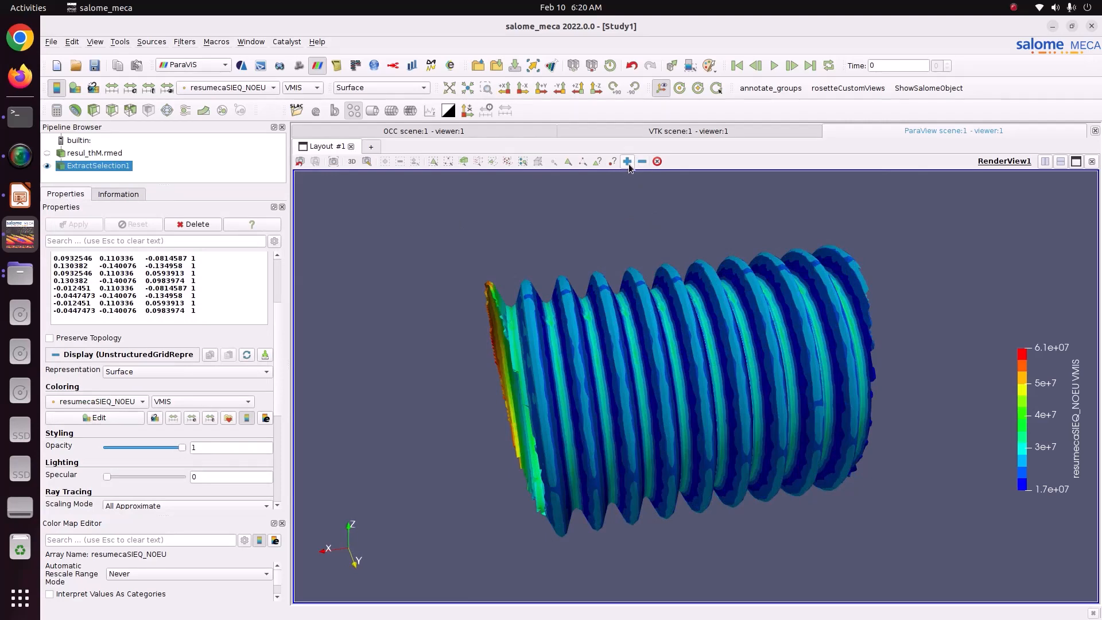
{"action": "left_click_drag", "start_coordinate": [654, 309], "coordinate": [615, 352]}
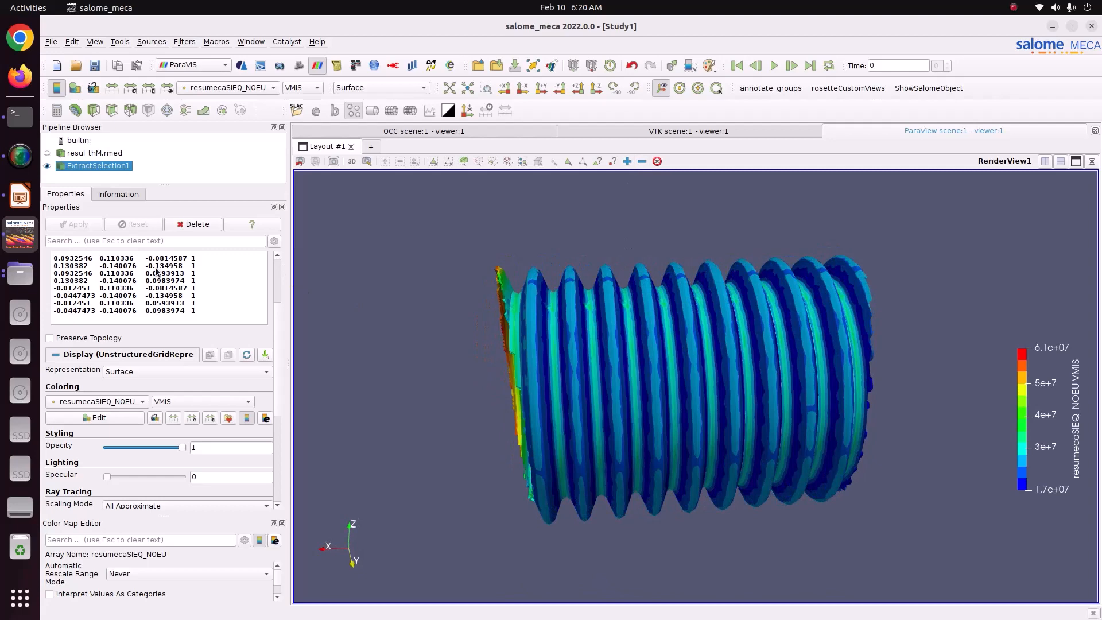
{"action": "left_click", "coordinate": [113, 154]}
{"action": "left_click", "coordinate": [113, 166]}
{"action": "left_click_drag", "start_coordinate": [700, 403], "coordinate": [693, 407]}
Clear the cell selection, delete the ExtractSelection1 filter and view the whole bellow with the rescaled VMIS range.
{"action": "left_click", "coordinate": [658, 162]}
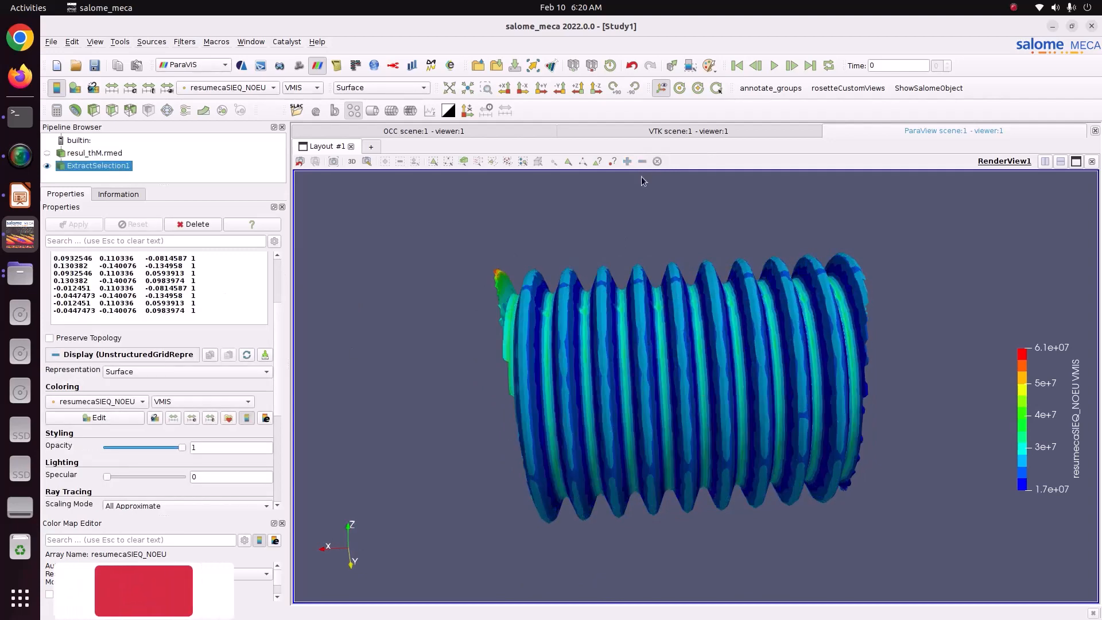
{"action": "right_click", "coordinate": [68, 166]}
{"action": "left_click", "coordinate": [127, 237]}
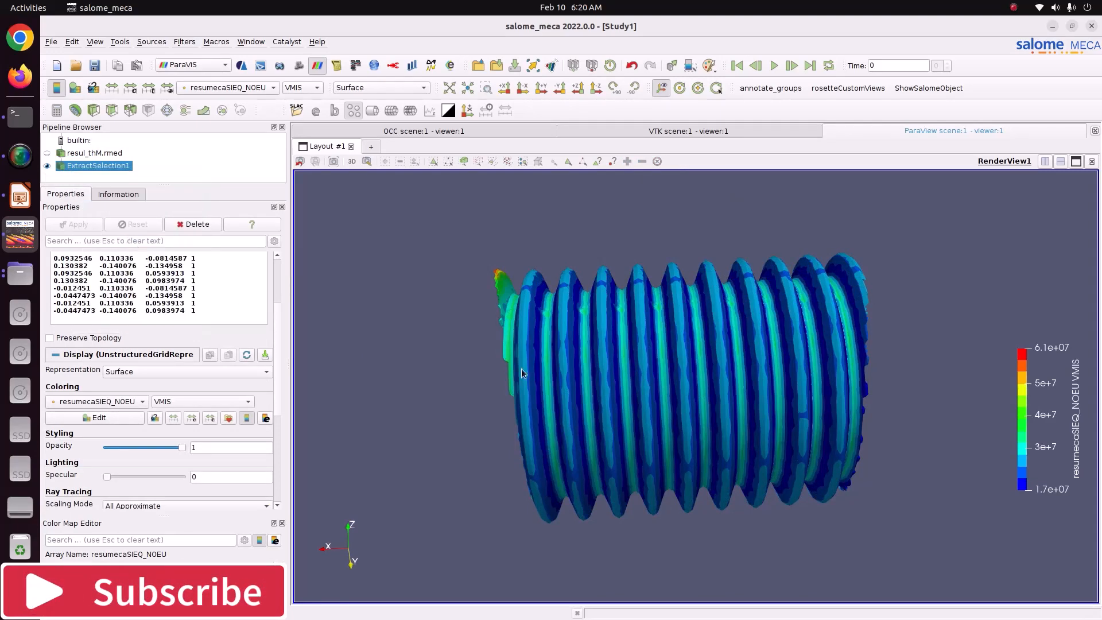
{"action": "left_click_drag", "start_coordinate": [648, 422], "coordinate": [663, 408]}
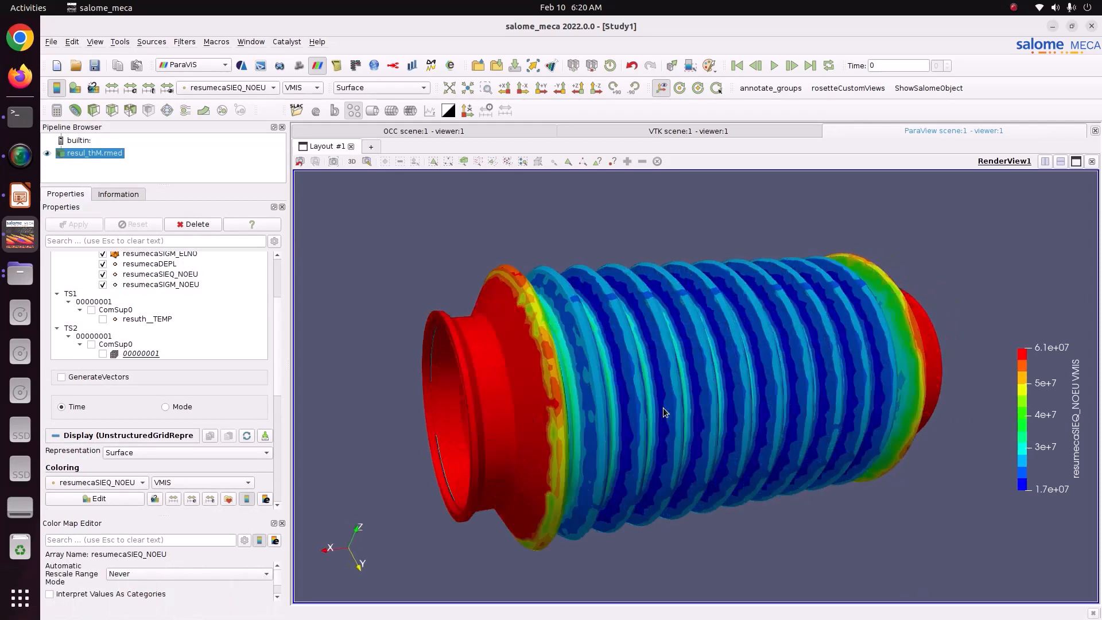